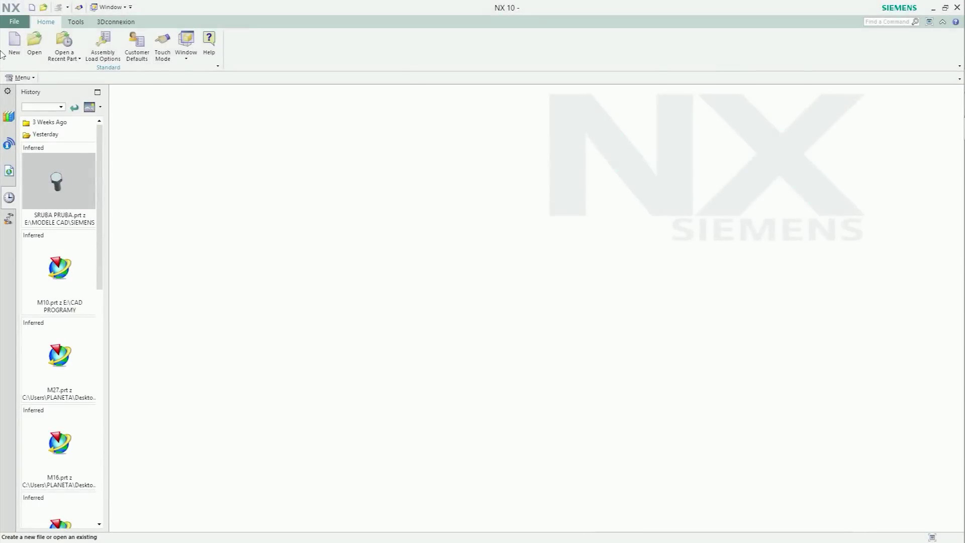
Step: Create a new millimetre part, model1.prt, from the Model template
{"action": "left_click", "coordinate": [10, 40]}
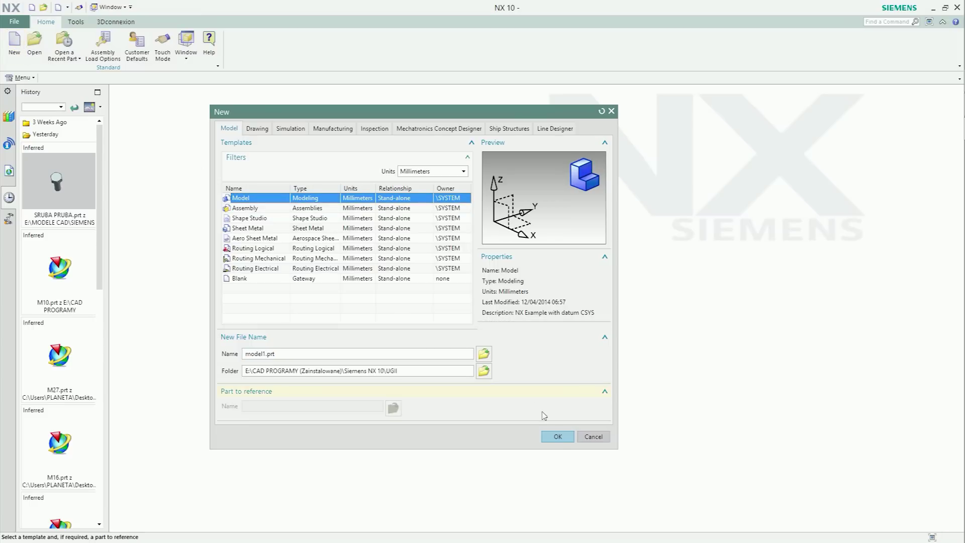
{"action": "left_click", "coordinate": [557, 436]}
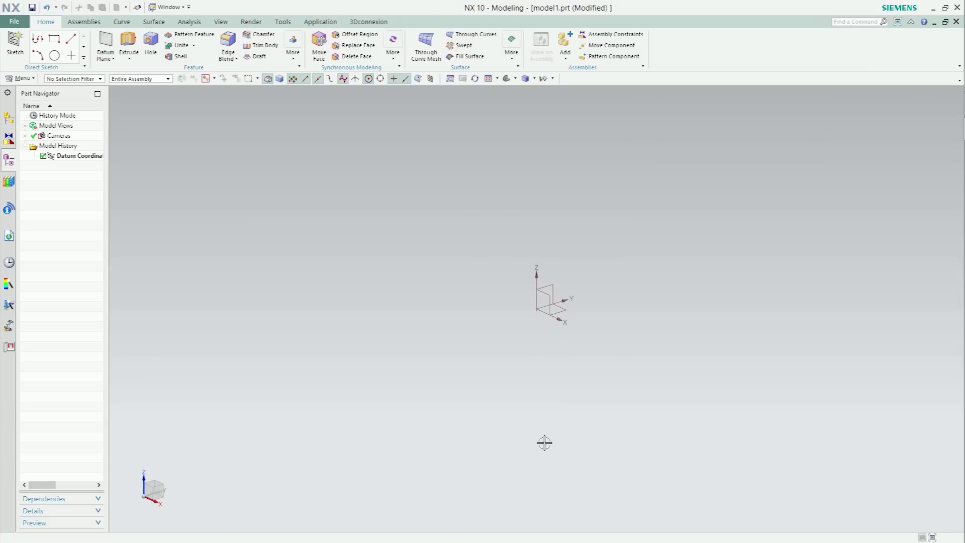
{"action": "left_click", "coordinate": [281, 22]}
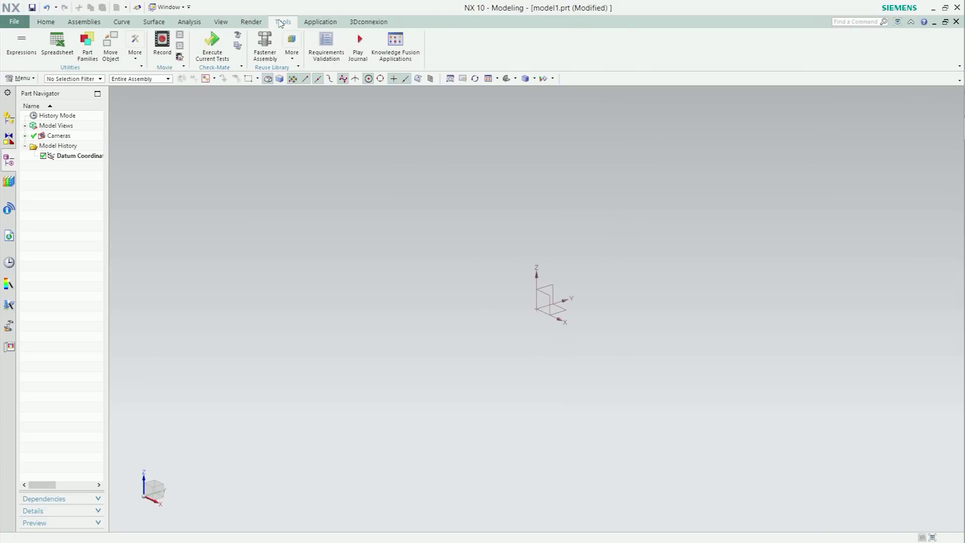
Step: Define the expressions d=10, P=1.5, K=6.4, C=0.15 and r=0.4
{"action": "left_click", "coordinate": [21, 43]}
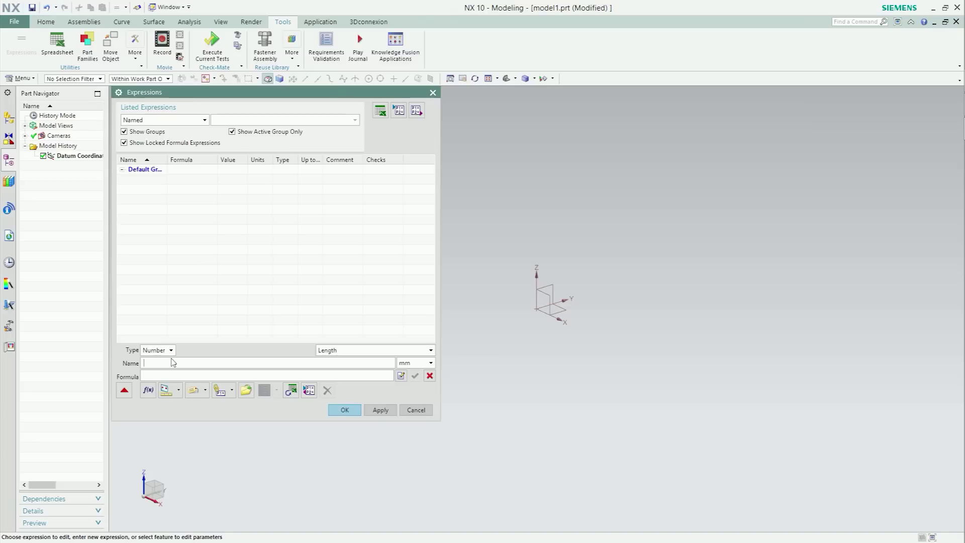
{"action": "type", "text": "d"}
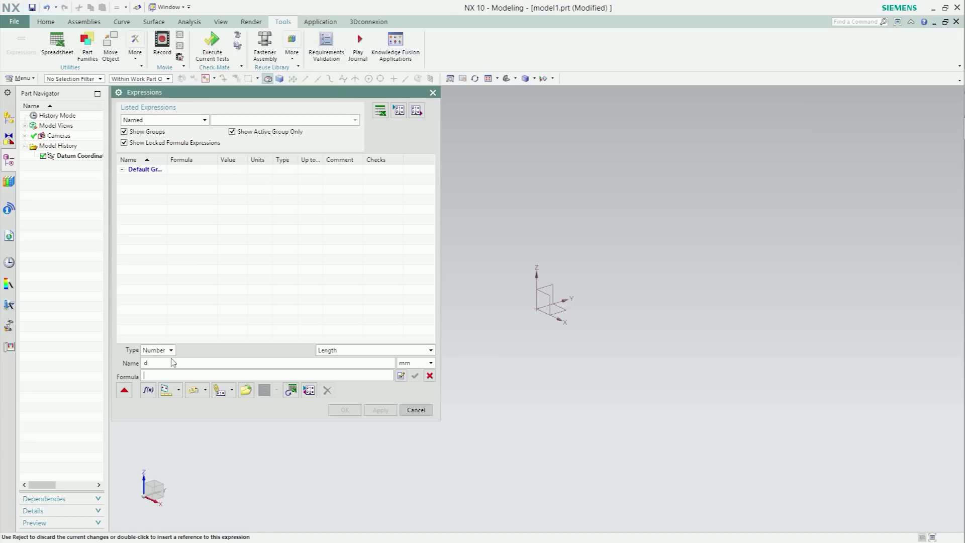
{"action": "type", "text": "10"}
{"action": "key", "text": "Return"}
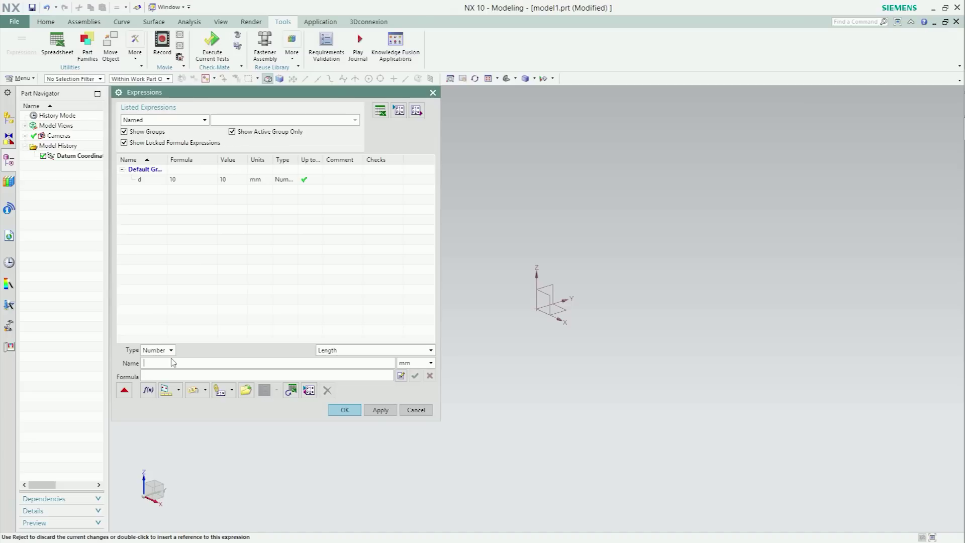
{"action": "type", "text": "P"}
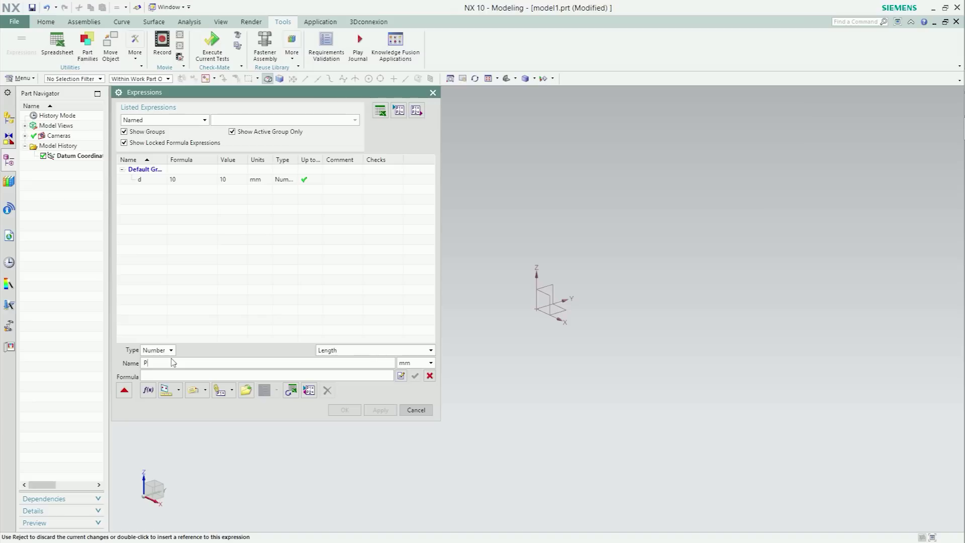
{"action": "key", "text": "Tab"}
{"action": "key", "text": "Tab"}
{"action": "type", "text": "1"}
{"action": "key", "text": "Return"}
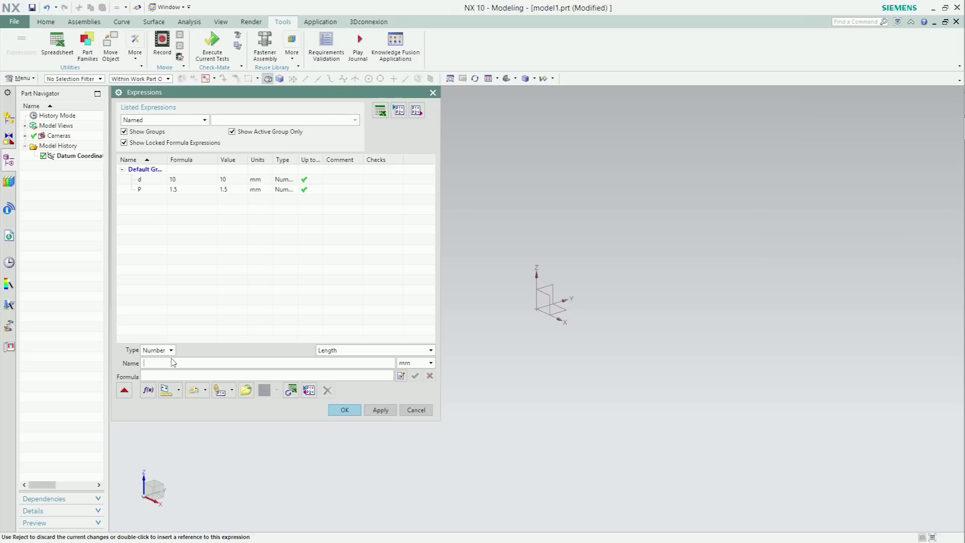
{"action": "type", "text": "K"}
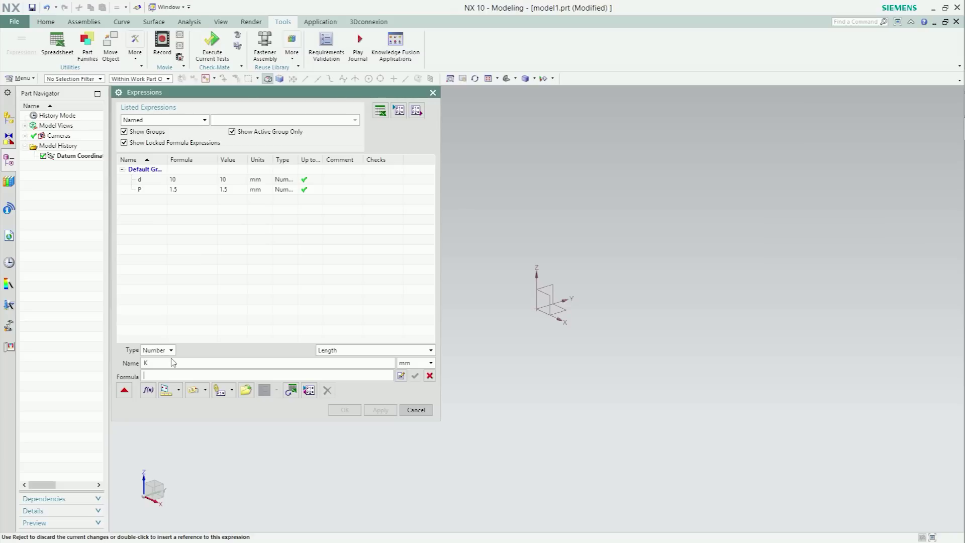
{"action": "type", "text": "6.4"}
{"action": "key", "text": "Return"}
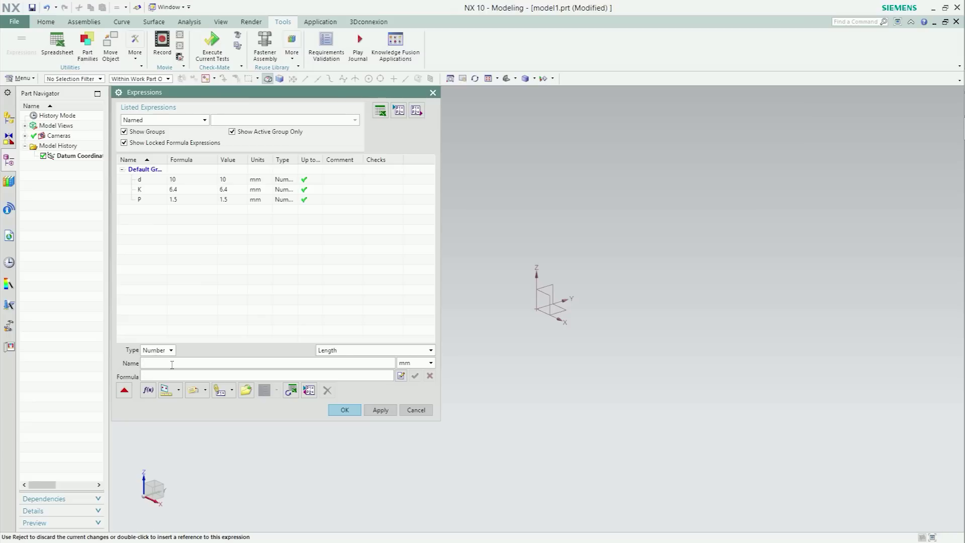
{"action": "type", "text": "C"}
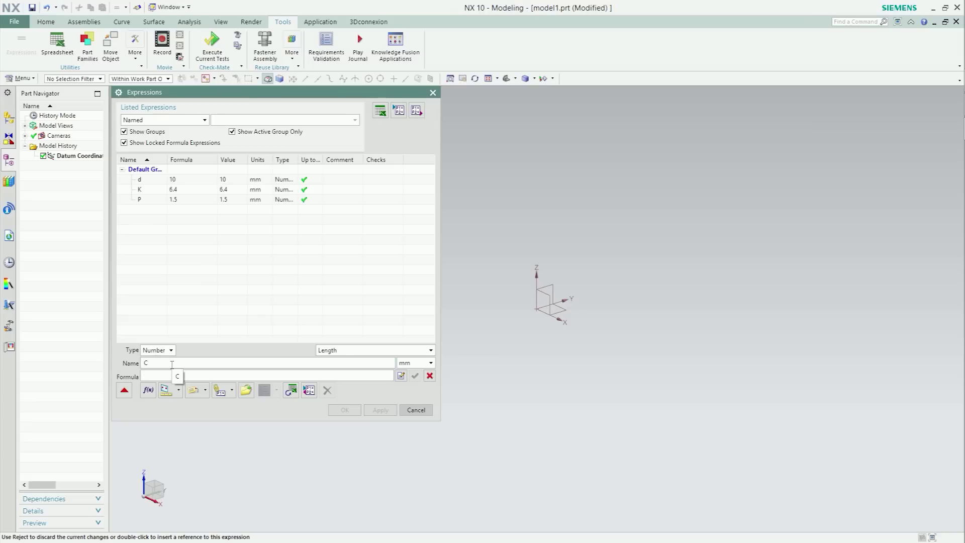
{"action": "type", "text": "0.15"}
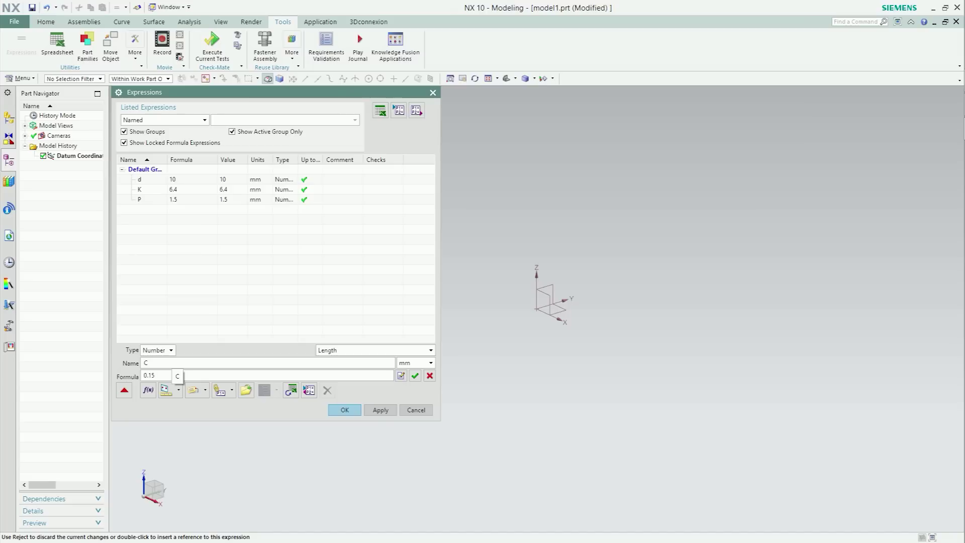
{"action": "key", "text": "Return"}
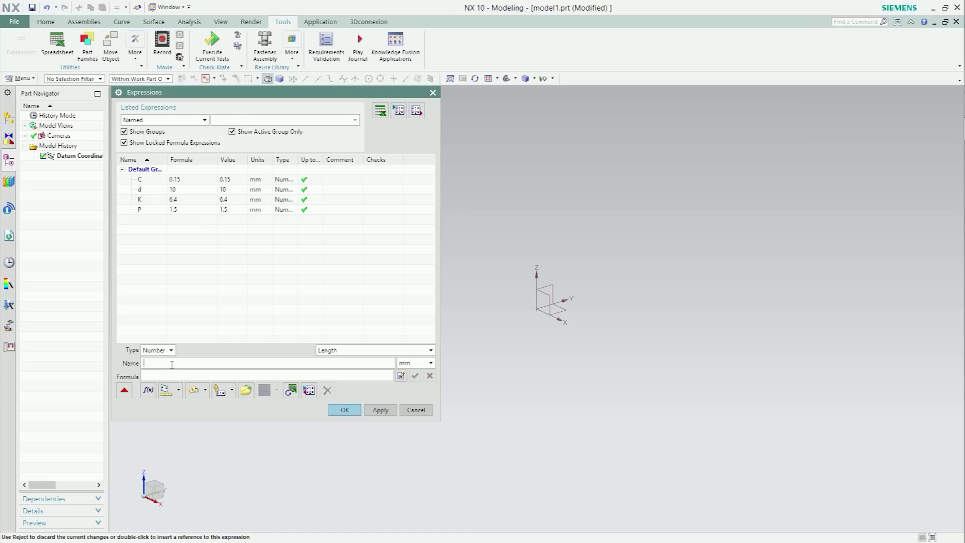
{"action": "type", "text": "r"}
{"action": "key", "text": "Tab"}
{"action": "key", "text": "Tab"}
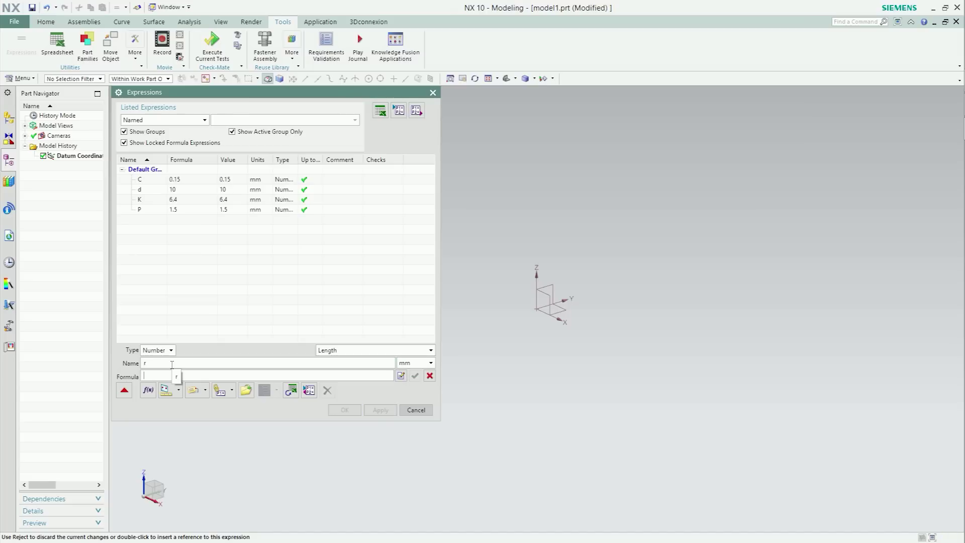
{"action": "type", "text": "0.4"}
{"action": "key", "text": "Return"}
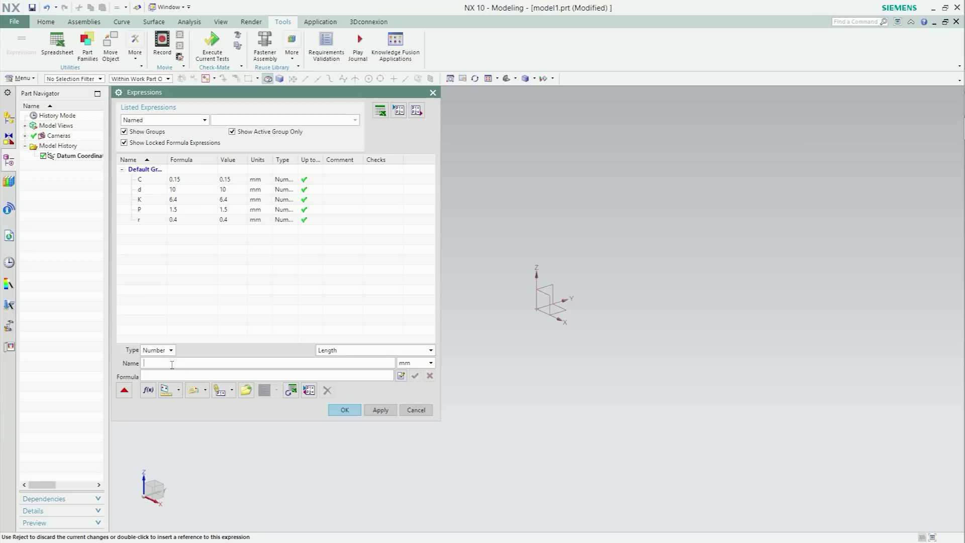
Step: Add the expressions S=17, L=30.5, b=26 and d2=8.16, then close the editor
{"action": "type", "text": "S"}
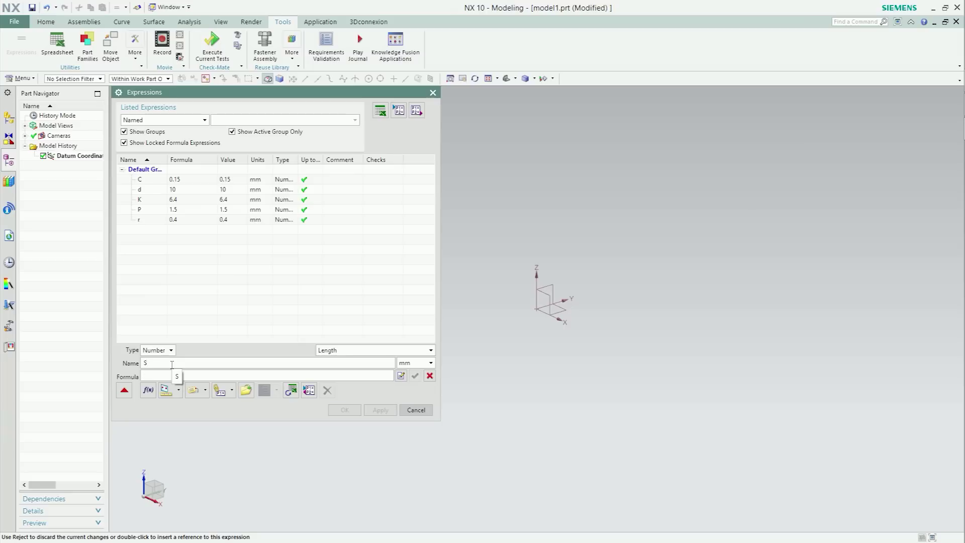
{"action": "key", "text": "Tab"}
{"action": "type", "text": "17"}
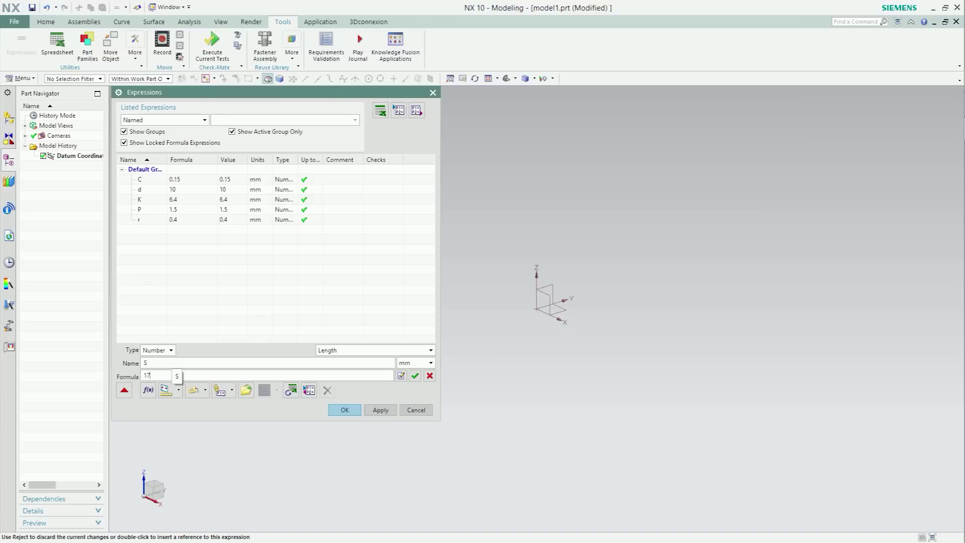
{"action": "key", "text": "Return"}
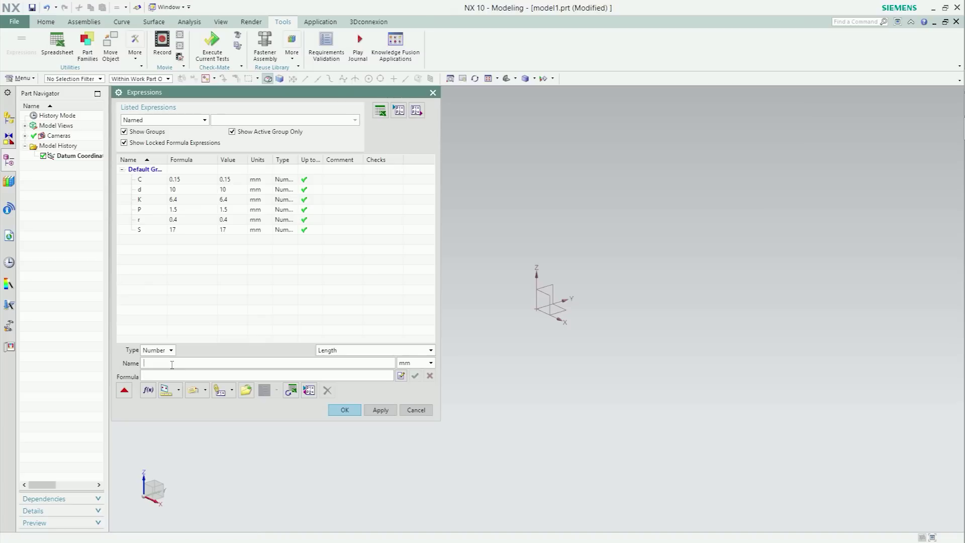
{"action": "type", "text": "L"}
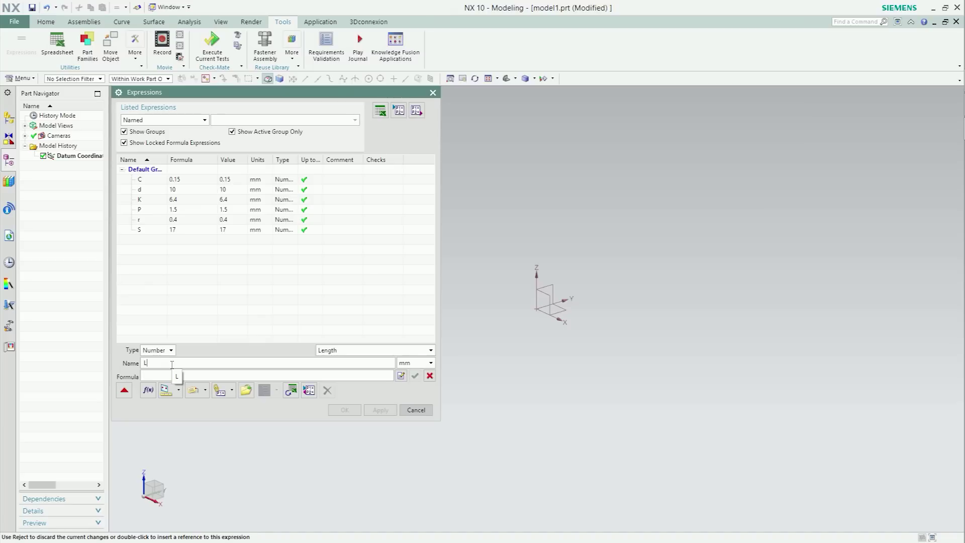
{"action": "key", "text": "Tab"}
{"action": "key", "text": "Tab"}
{"action": "type", "text": "30.5"}
{"action": "key", "text": "Return"}
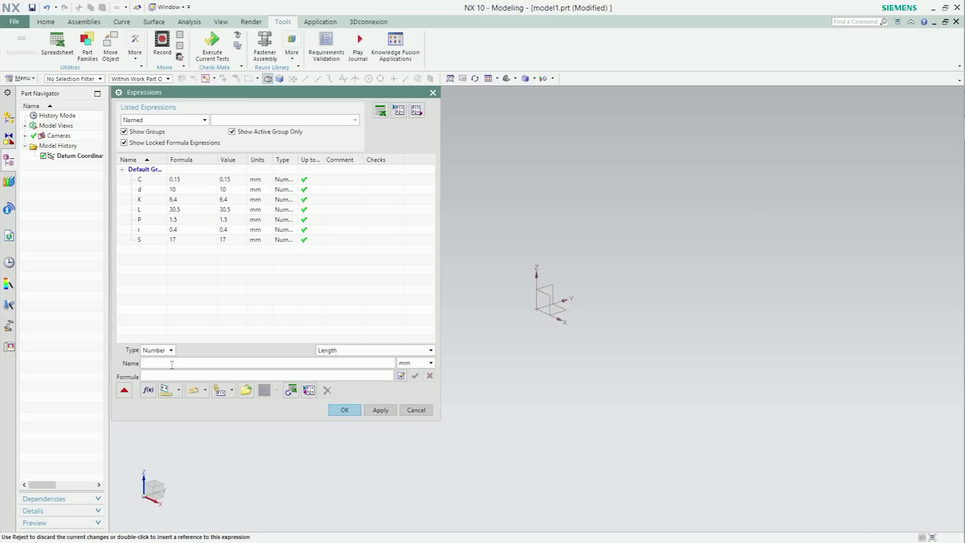
{"action": "type", "text": "b"}
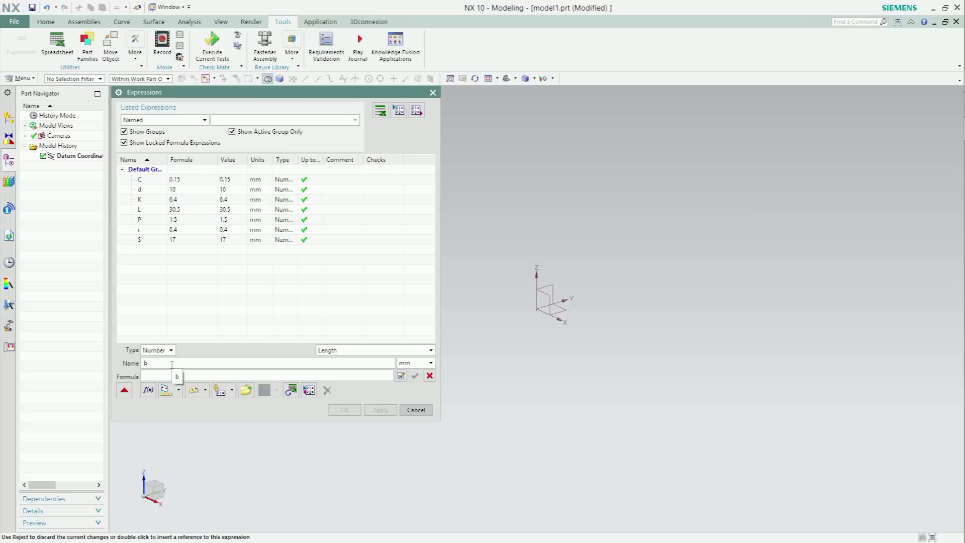
{"action": "key", "text": "Tab"}
{"action": "key", "text": "Tab"}
{"action": "type", "text": "2"}
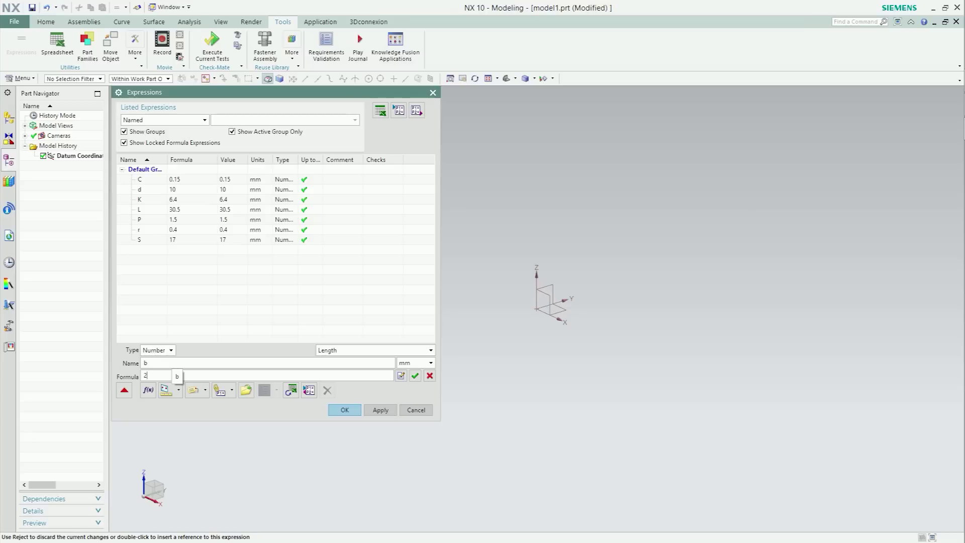
{"action": "key", "text": "Return"}
{"action": "type", "text": "d"}
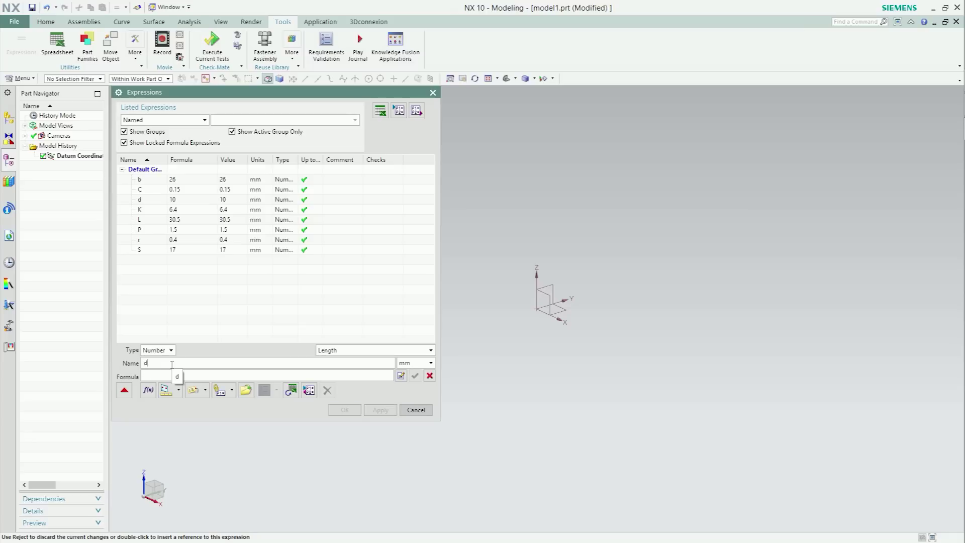
{"action": "type", "text": "2"}
{"action": "key", "text": "Tab"}
{"action": "key", "text": "Tab"}
{"action": "type", "text": "8"}
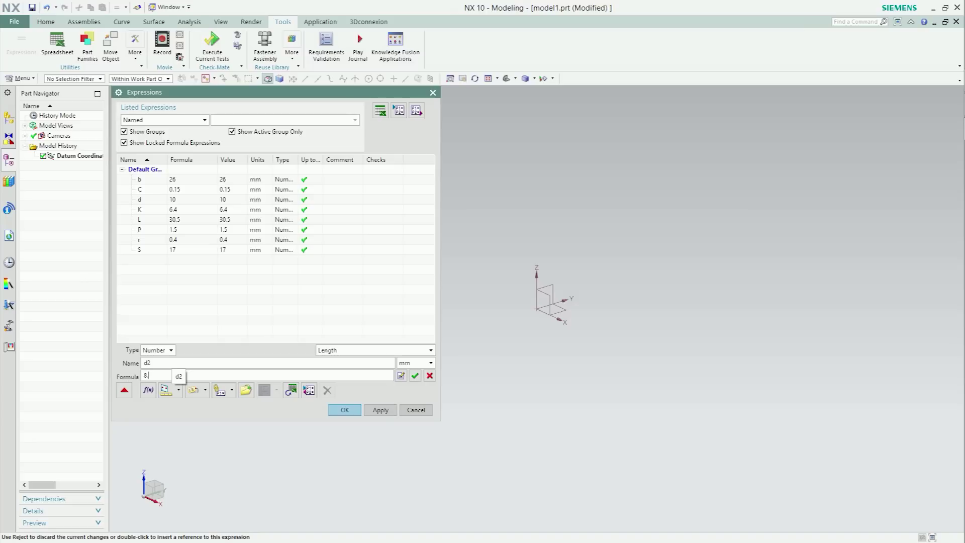
{"action": "key", "text": "Return"}
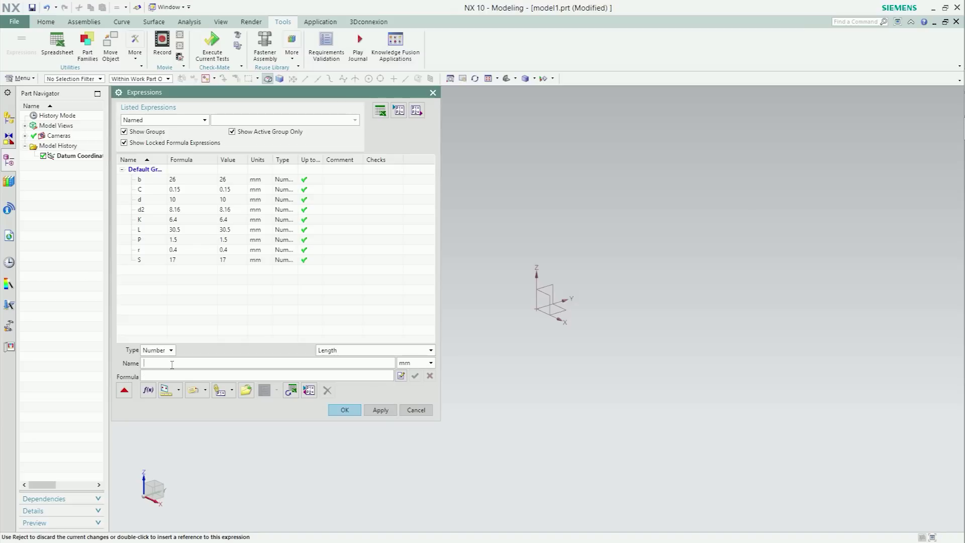
{"action": "left_click", "coordinate": [345, 410]}
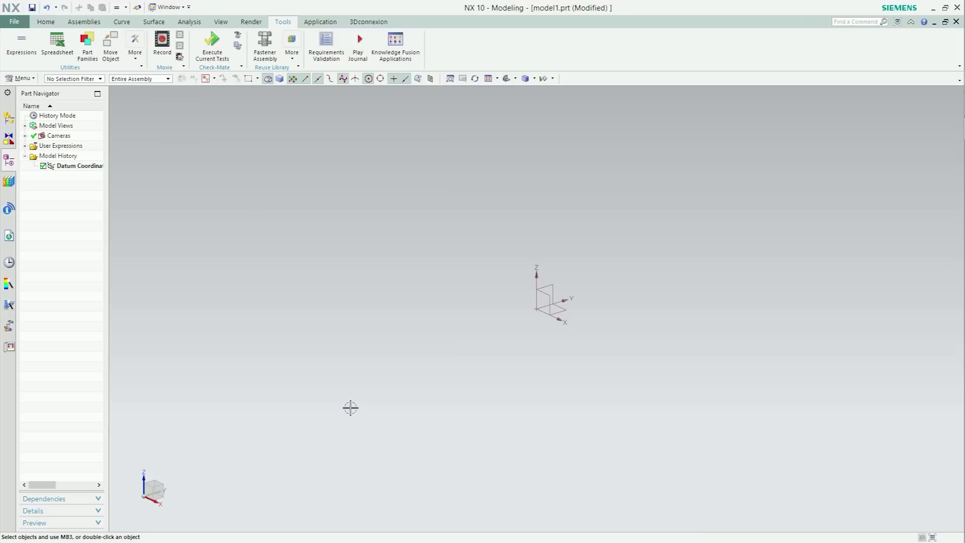
Step: Start a new sketch on the XY datum plane
{"action": "left_click", "coordinate": [54, 23]}
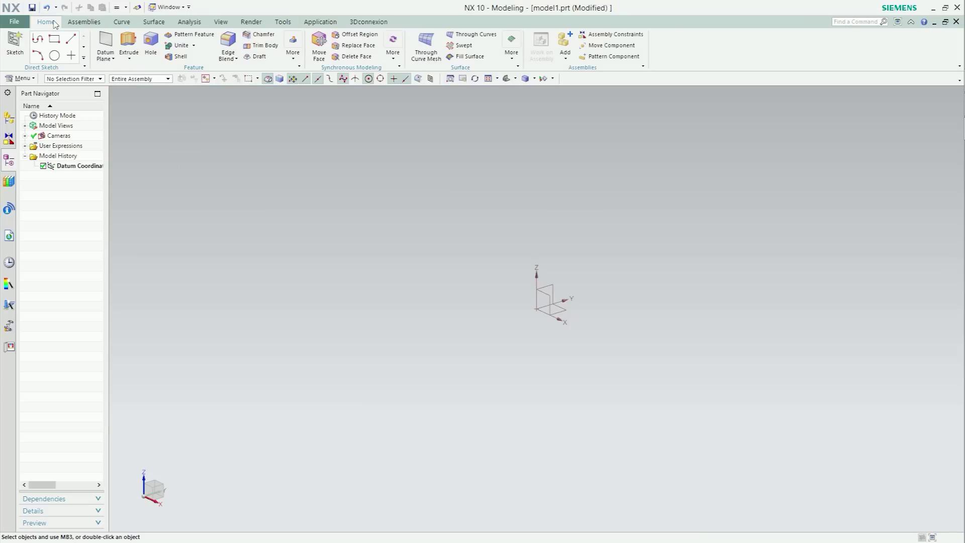
{"action": "left_click", "coordinate": [14, 43]}
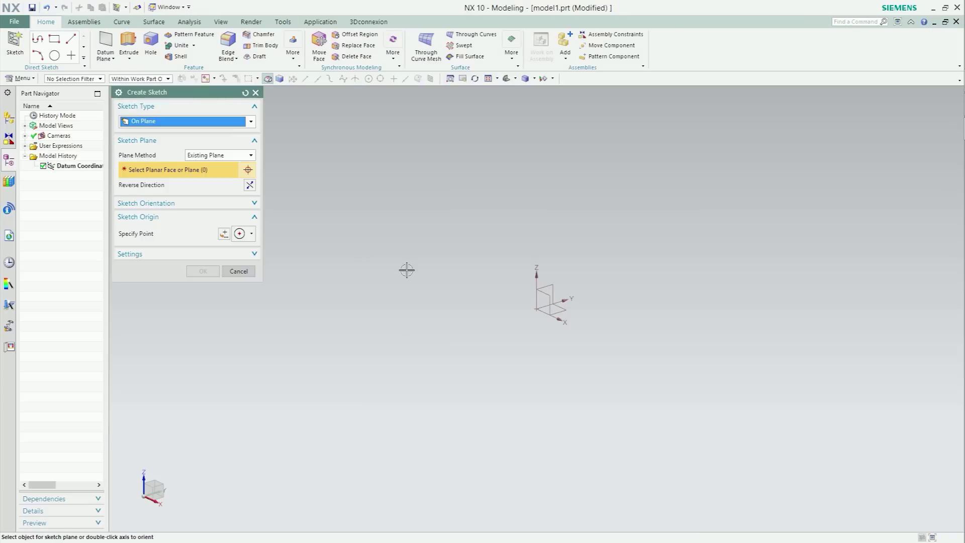
{"action": "left_click", "coordinate": [564, 306]}
{"action": "left_click", "coordinate": [204, 271]}
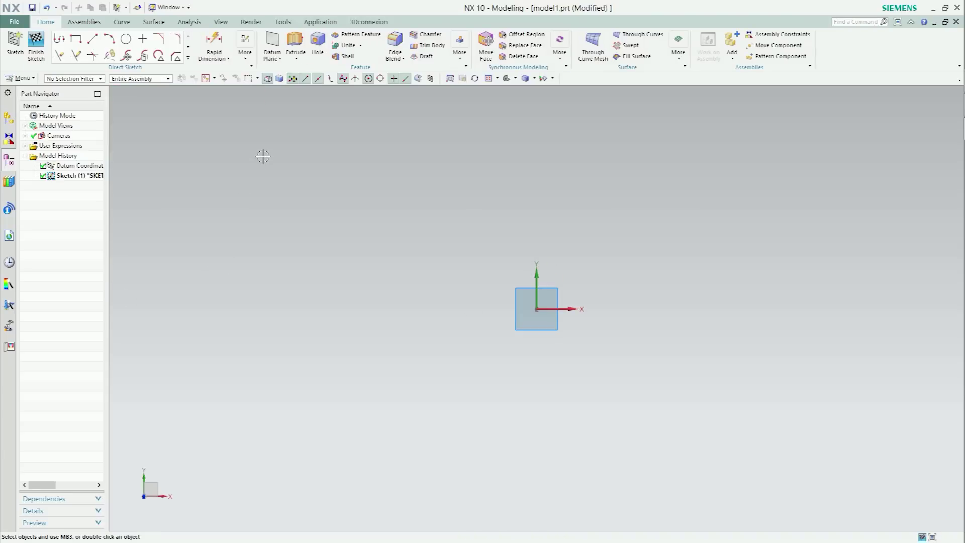
Step: Draw a six-sided polygon centred on the origin with its right edge constrained vertical
{"action": "left_click", "coordinate": [188, 58]}
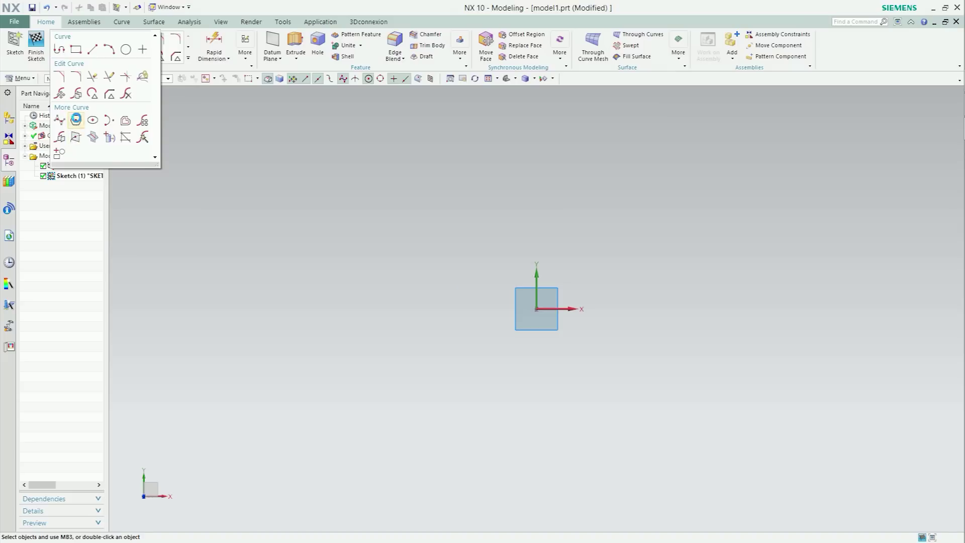
{"action": "left_click", "coordinate": [76, 120]}
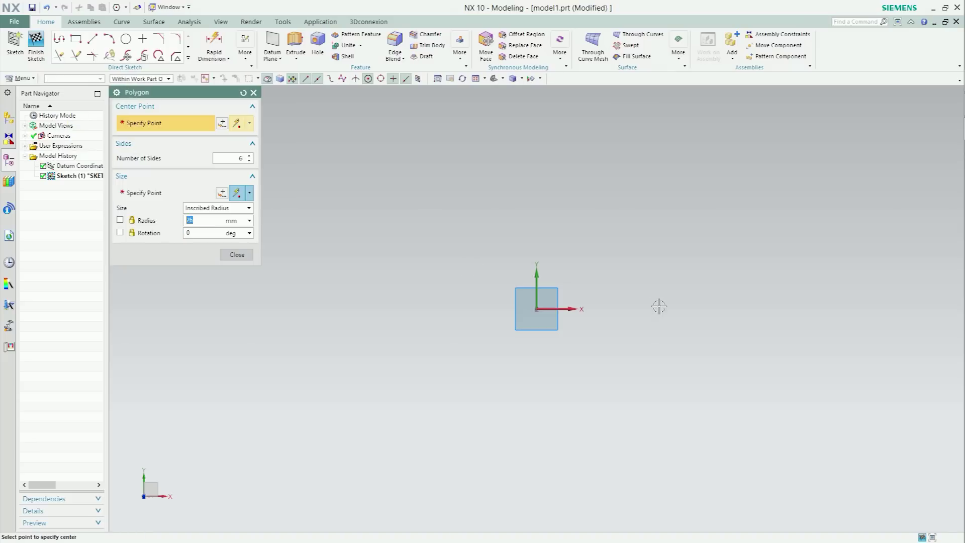
{"action": "left_click", "coordinate": [537, 308]}
{"action": "left_click", "coordinate": [624, 307]}
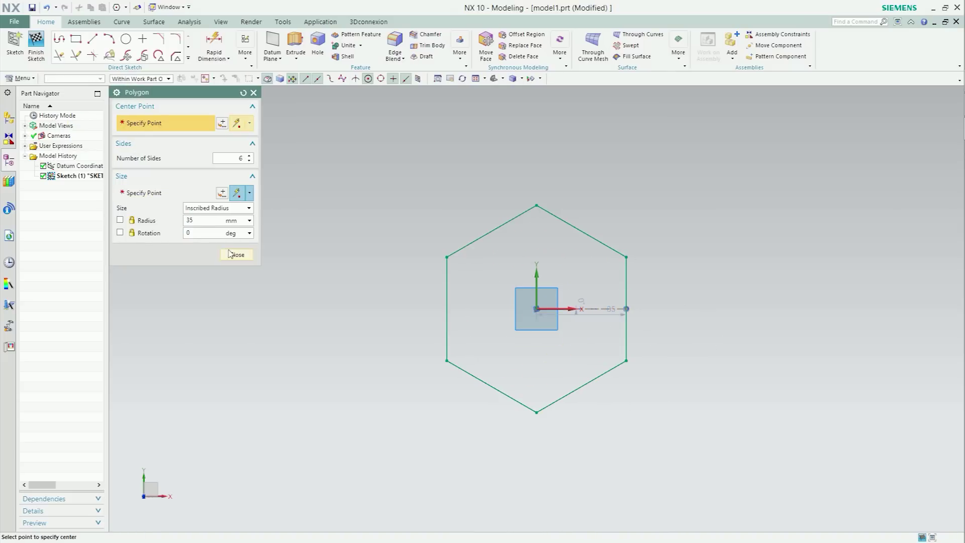
{"action": "middle_click", "coordinate": [603, 297]}
{"action": "right_click", "coordinate": [626, 297]}
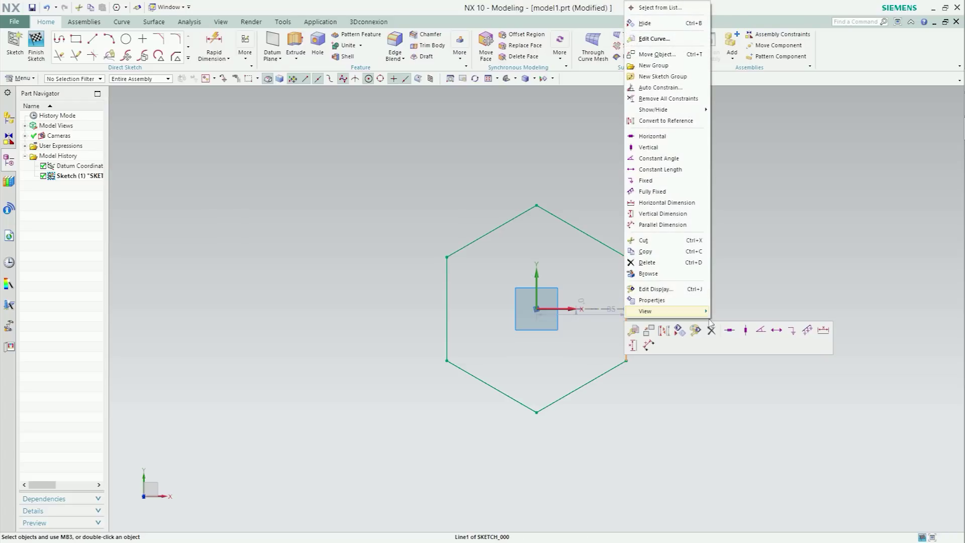
{"action": "left_click", "coordinate": [745, 333]}
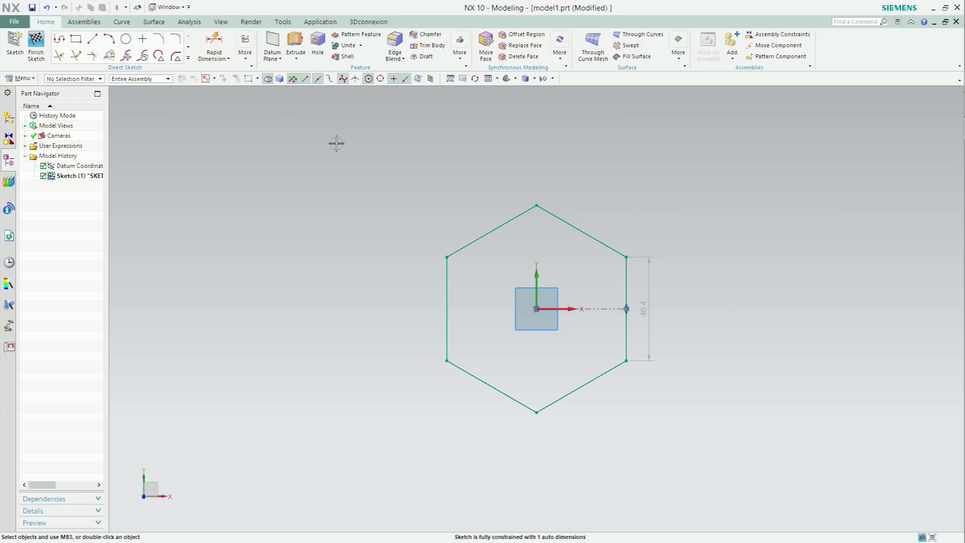
Step: Dimension the hexagon's across-flats width as p6 = S
{"action": "left_click", "coordinate": [224, 53]}
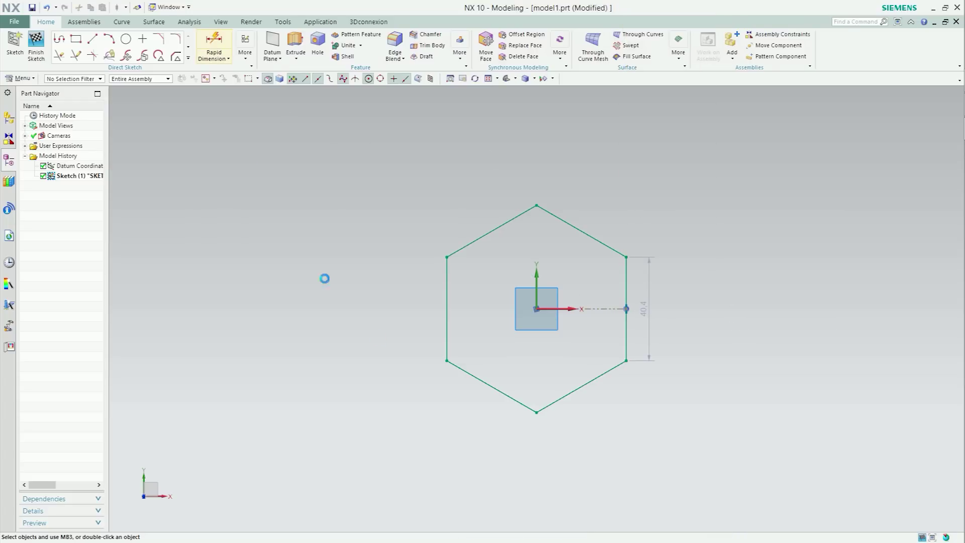
{"action": "left_click", "coordinate": [447, 333]}
{"action": "left_click", "coordinate": [625, 351]}
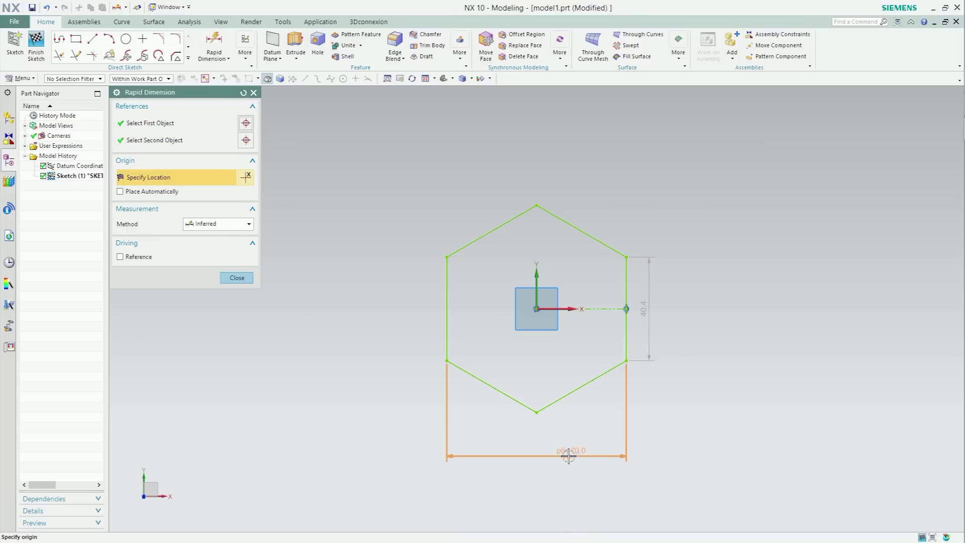
{"action": "left_click", "coordinate": [565, 460]}
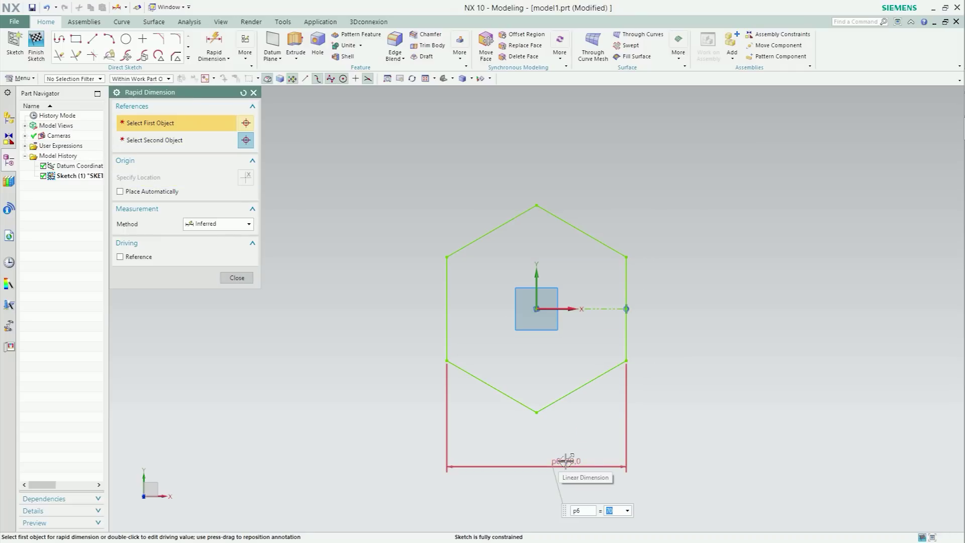
{"action": "type", "text": "s"}
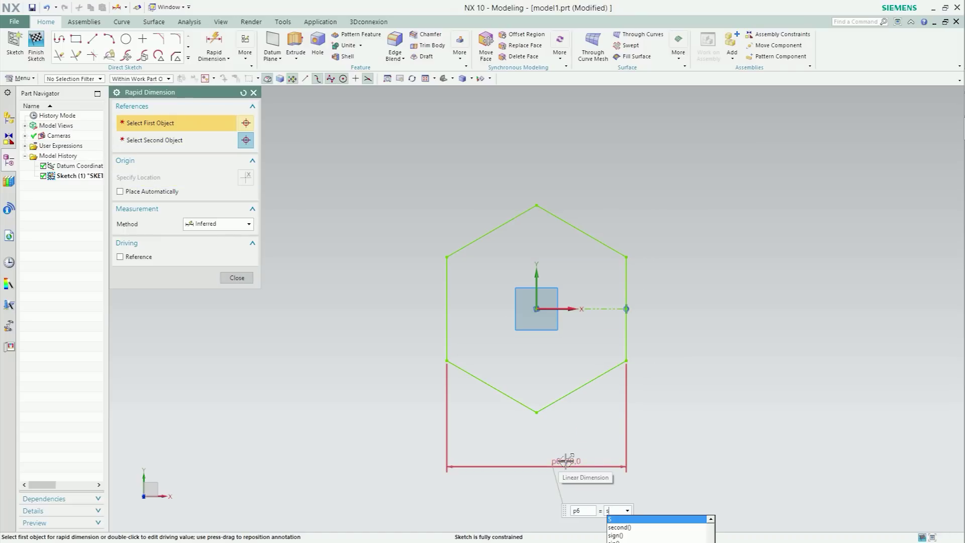
{"action": "key", "text": "Escape"}
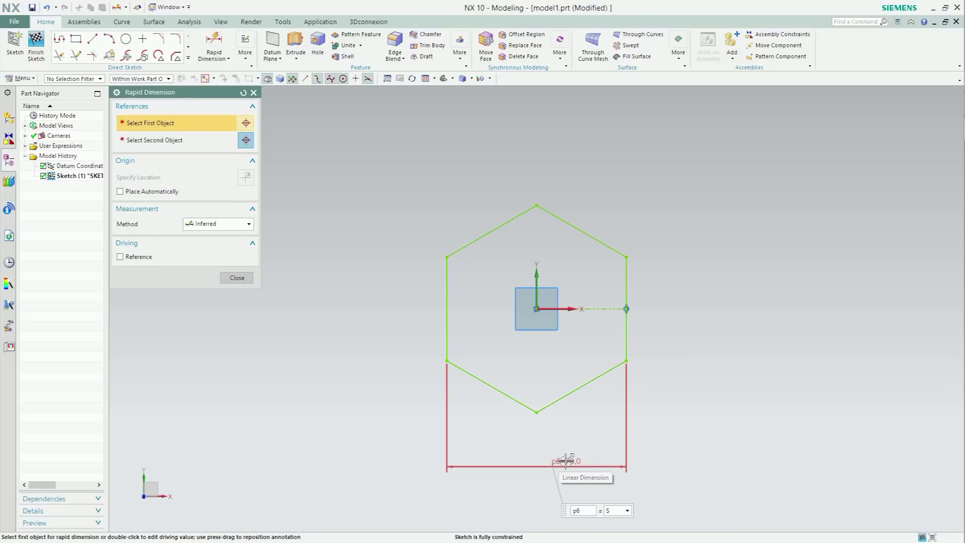
{"action": "key", "text": "Return"}
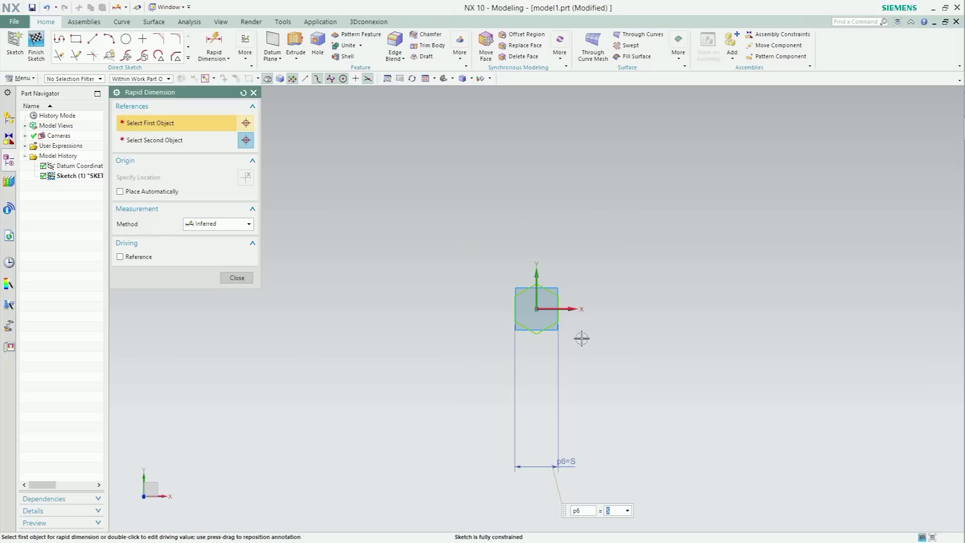
{"action": "mouse_move", "coordinate": [556, 465]}
{"action": "left_mouse_down"}
{"action": "mouse_move", "coordinate": [535, 422]}
{"action": "mouse_move", "coordinate": [536, 342]}
{"action": "left_mouse_up"}
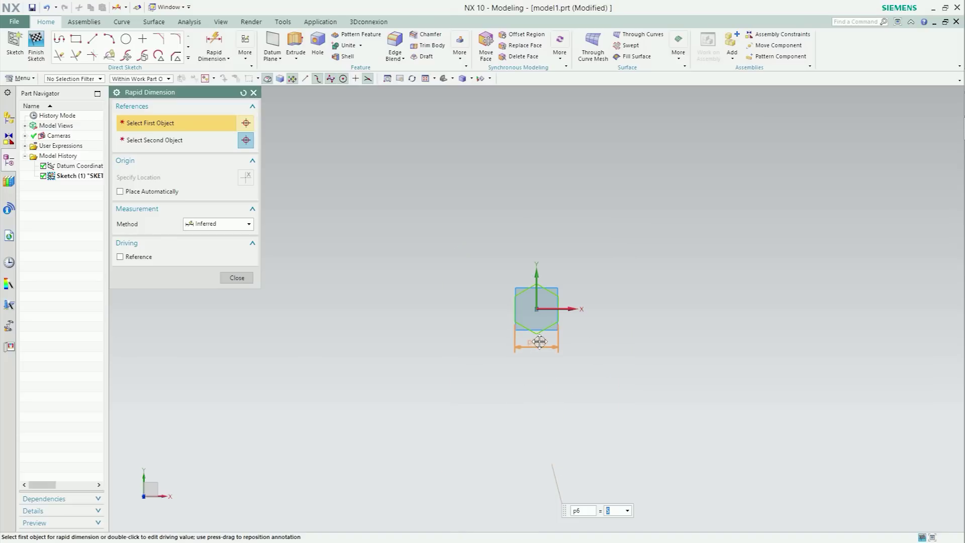
Step: Finish the hexagon sketch
{"action": "left_click", "coordinate": [236, 277]}
{"action": "scroll", "coordinate": [516, 307], "scroll_direction": "up", "scroll_amount": 2}
{"action": "scroll", "coordinate": [517, 304], "scroll_direction": "up", "scroll_amount": 2}
{"action": "scroll", "coordinate": [517, 304], "scroll_direction": "up", "scroll_amount": 1}
{"action": "scroll", "coordinate": [517, 304], "scroll_direction": "up", "scroll_amount": 2}
{"action": "left_click", "coordinate": [36, 41]}
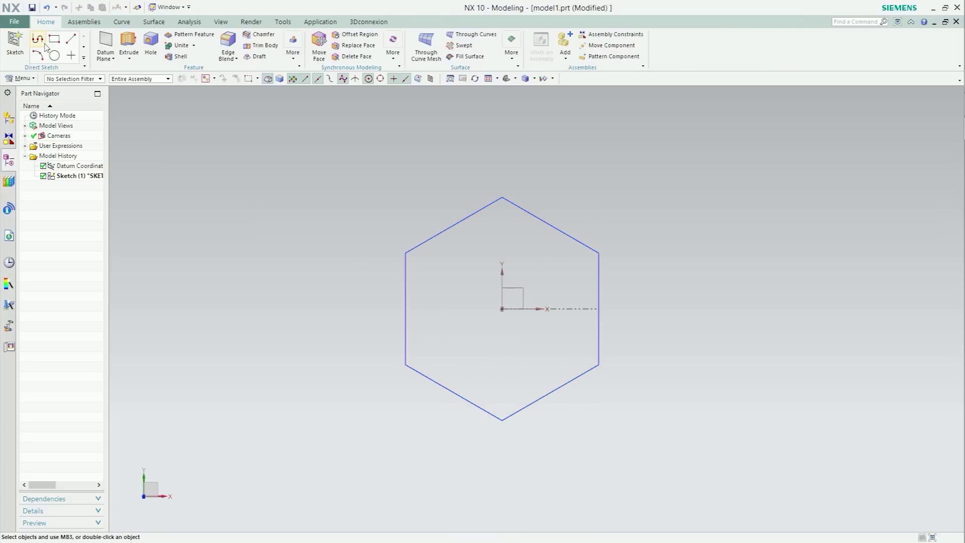
Step: Extrude the hexagon into a head whose thickness p8 uses expression K (6.4 mm)
{"action": "left_click", "coordinate": [129, 43]}
{"action": "left_click", "coordinate": [419, 243]}
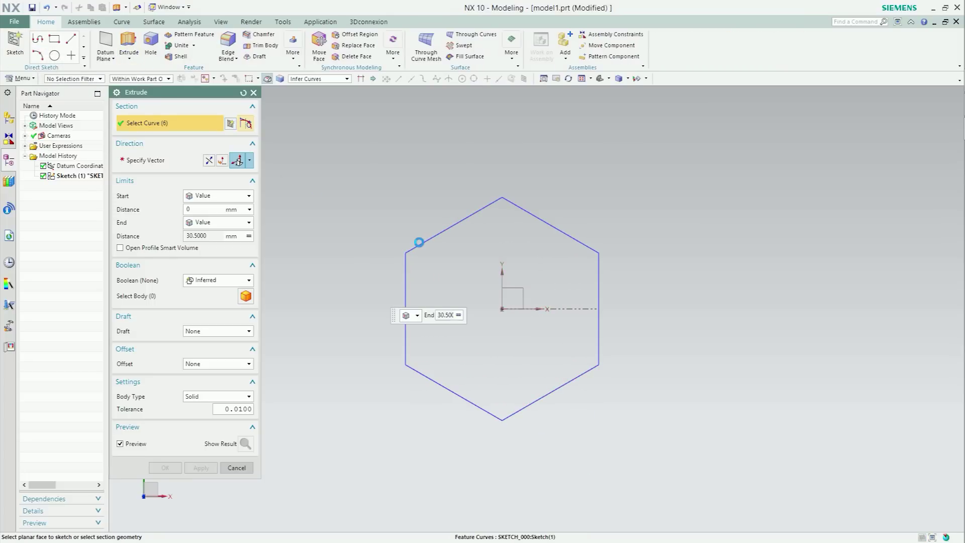
{"action": "mouse_move", "coordinate": [419, 242]}
{"action": "middle_mouse_down"}
{"action": "mouse_move", "coordinate": [292, 228]}
{"action": "mouse_move", "coordinate": [272, 236]}
{"action": "middle_mouse_up"}
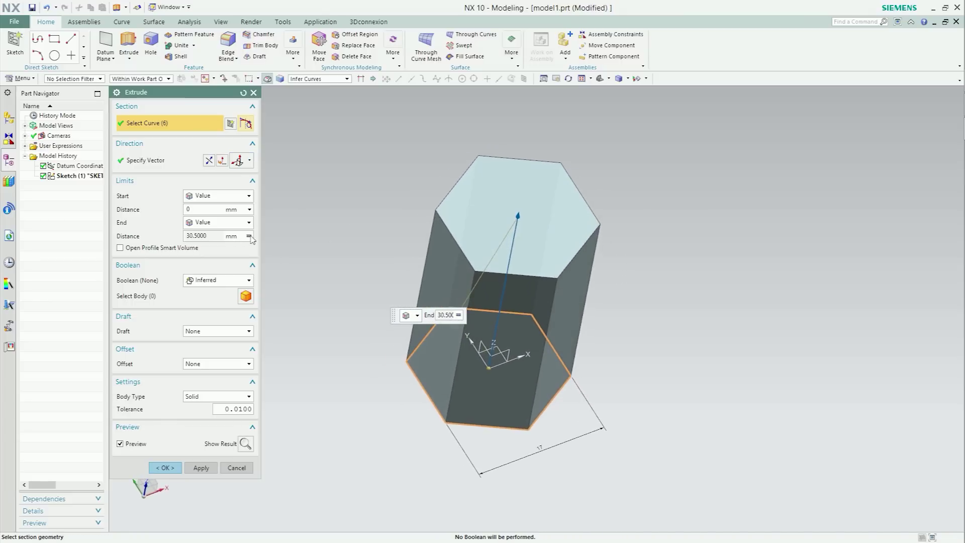
{"action": "left_click", "coordinate": [248, 235]}
{"action": "left_click", "coordinate": [267, 259]}
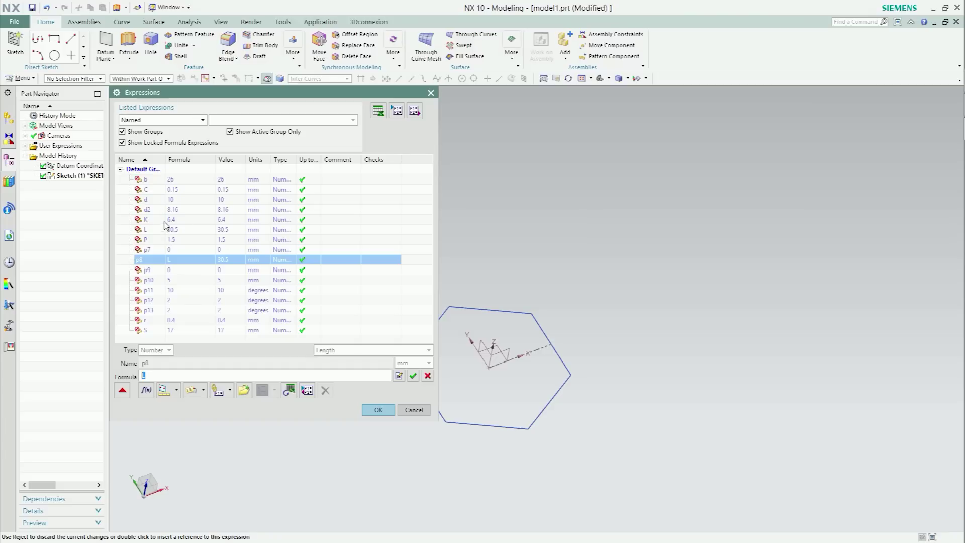
{"action": "double_click", "coordinate": [168, 219]}
{"action": "left_click", "coordinate": [376, 409]}
{"action": "left_click", "coordinate": [168, 469]}
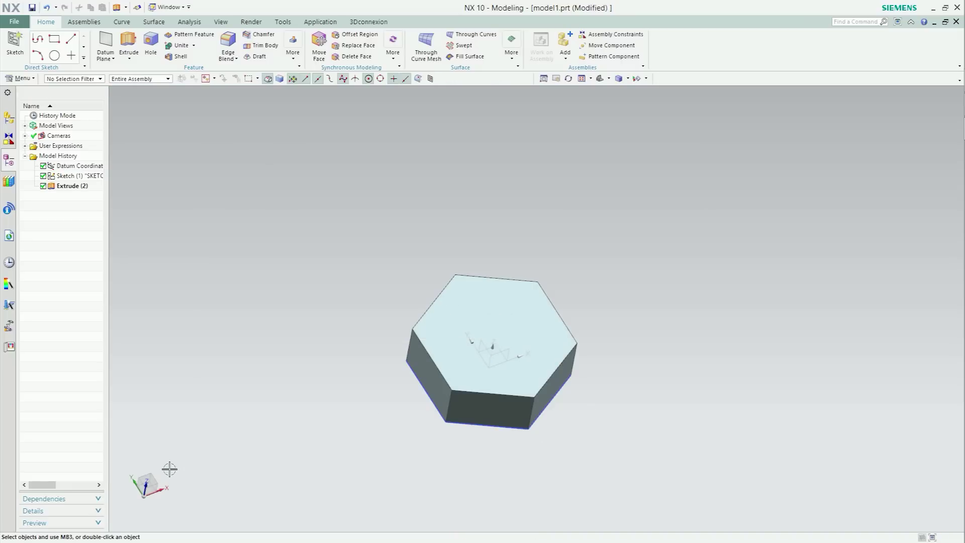
{"action": "middle_click_drag", "start_coordinate": [218, 336], "coordinate": [302, 330]}
{"action": "left_click", "coordinate": [15, 42]}
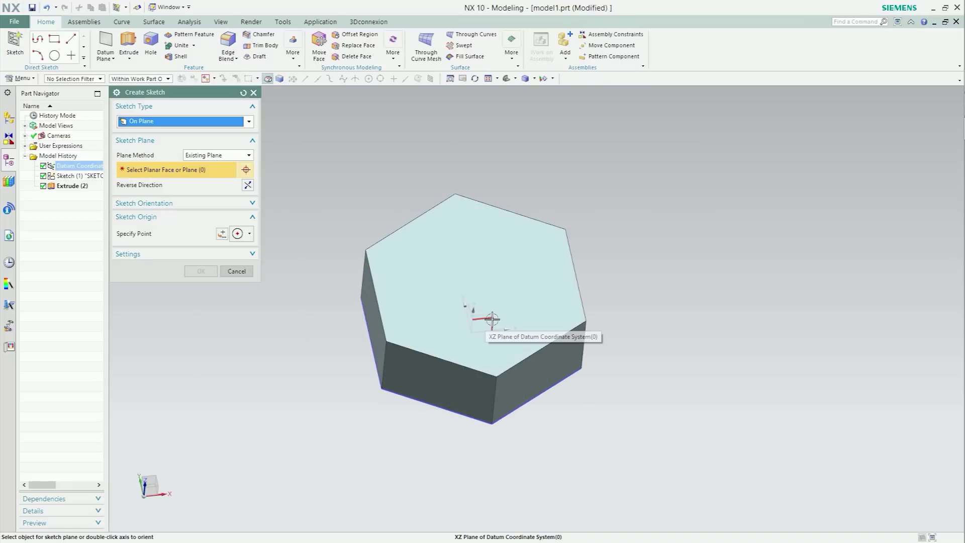
Step: Start a new sketch on the XZ datum plane
{"action": "left_click", "coordinate": [492, 320]}
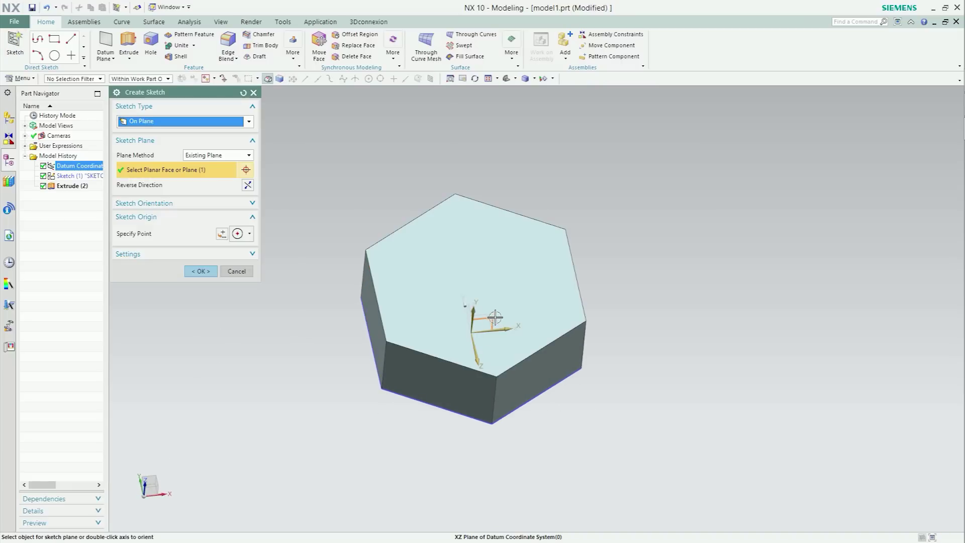
{"action": "left_click", "coordinate": [200, 272]}
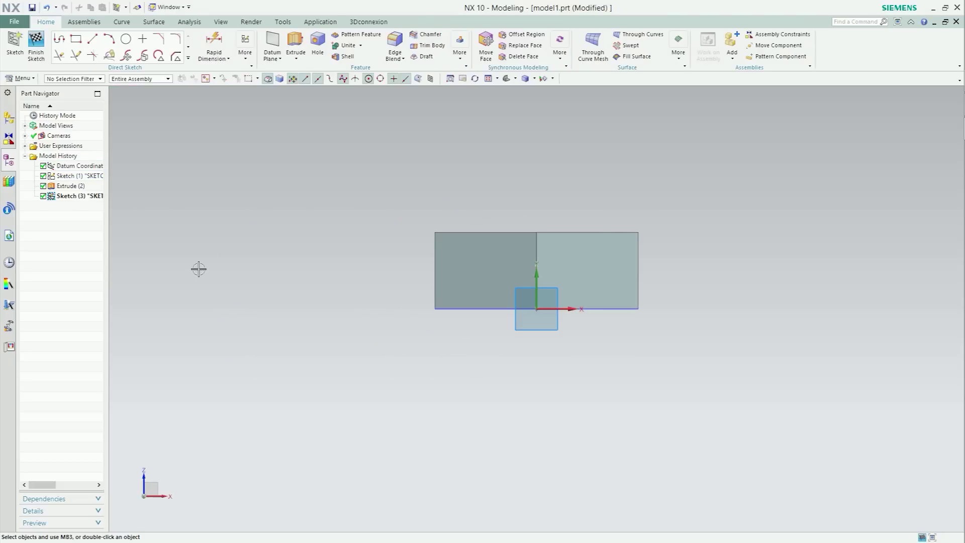
{"action": "left_click", "coordinate": [60, 38]}
{"action": "scroll", "coordinate": [672, 265], "scroll_direction": "up", "scroll_amount": 2}
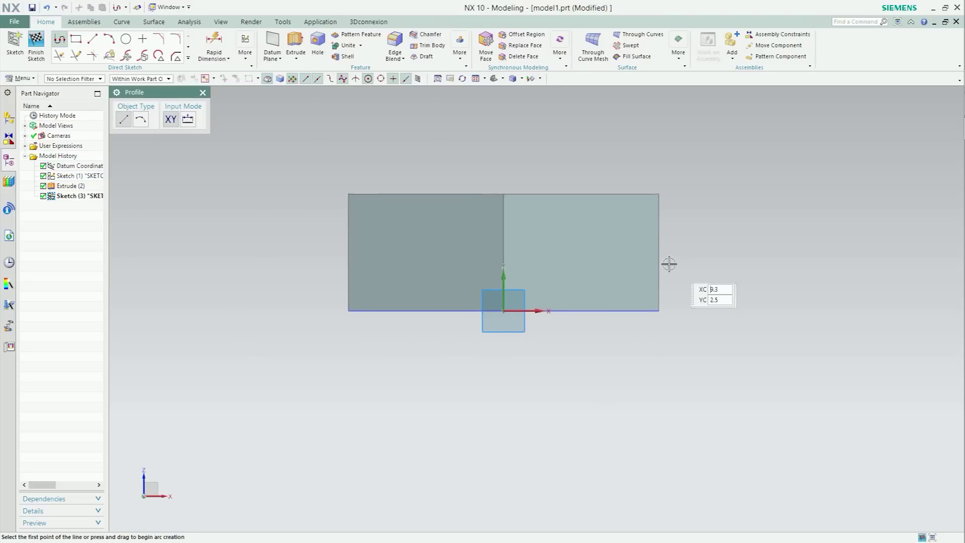
{"action": "scroll", "coordinate": [611, 218], "scroll_direction": "up", "scroll_amount": 2}
Step: Draw a closed three-line triangle at the head's upper right edge
{"action": "left_click", "coordinate": [601, 207]}
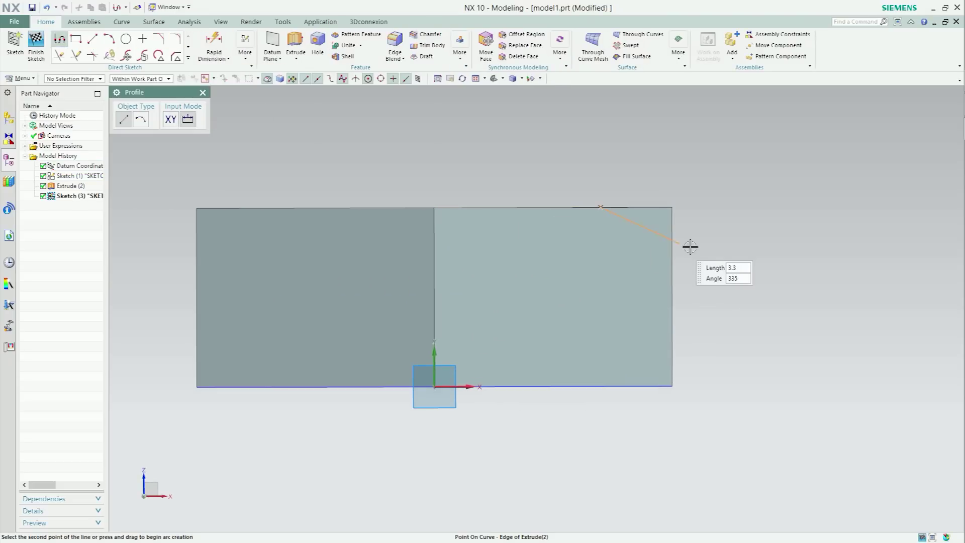
{"action": "left_click", "coordinate": [845, 272]}
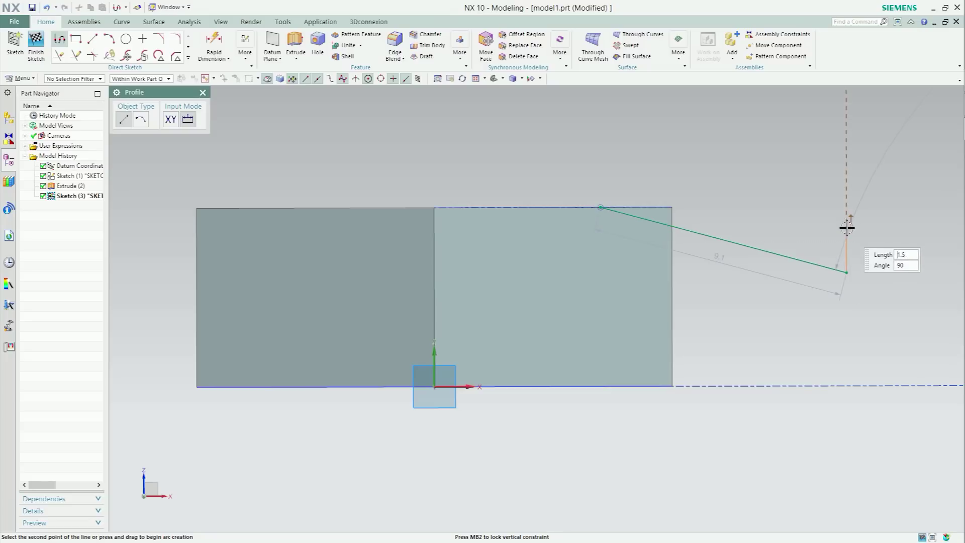
{"action": "left_click", "coordinate": [846, 207]}
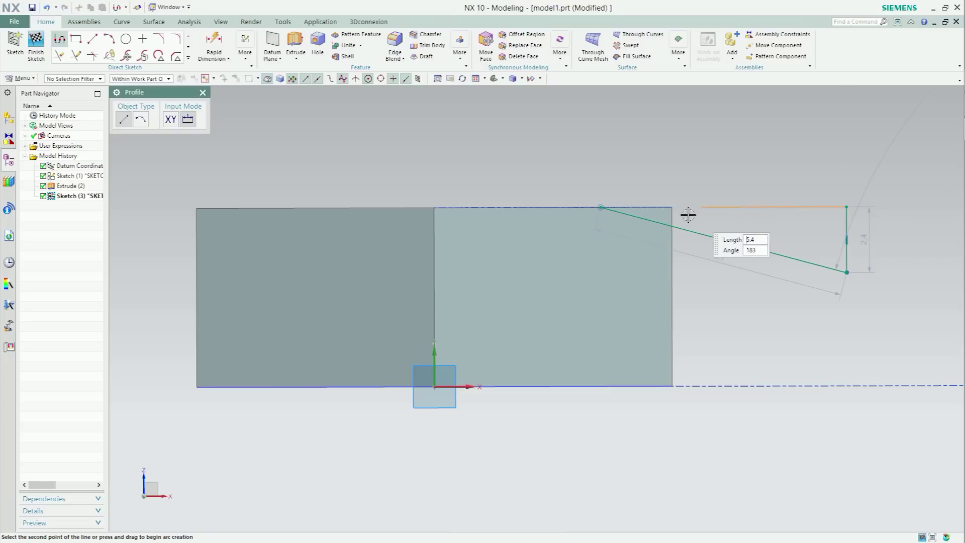
{"action": "left_click", "coordinate": [599, 206]}
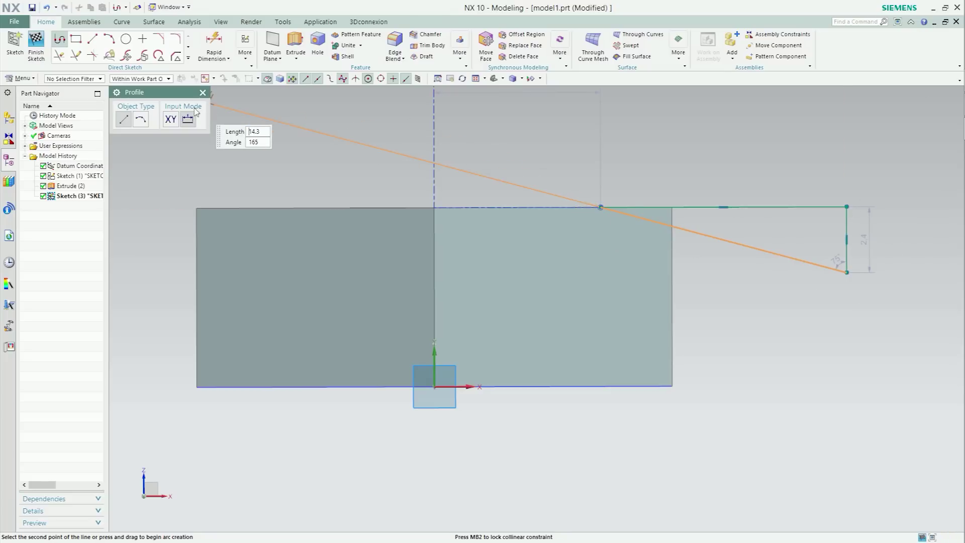
{"action": "left_click", "coordinate": [214, 42]}
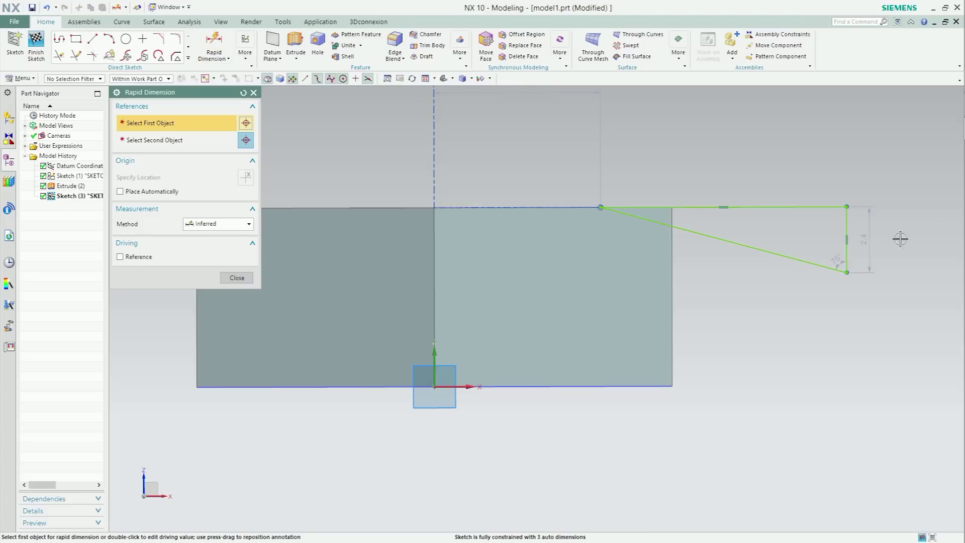
Step: Dimension the triangle's angle between top and slanted lines as 30°
{"action": "left_click", "coordinate": [786, 207]}
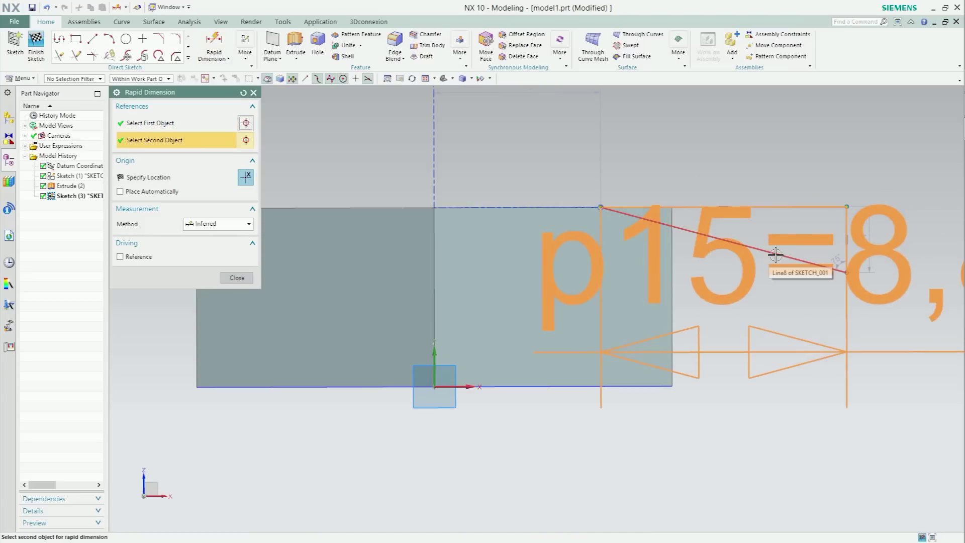
{"action": "left_click", "coordinate": [778, 255]}
{"action": "left_click", "coordinate": [916, 231]}
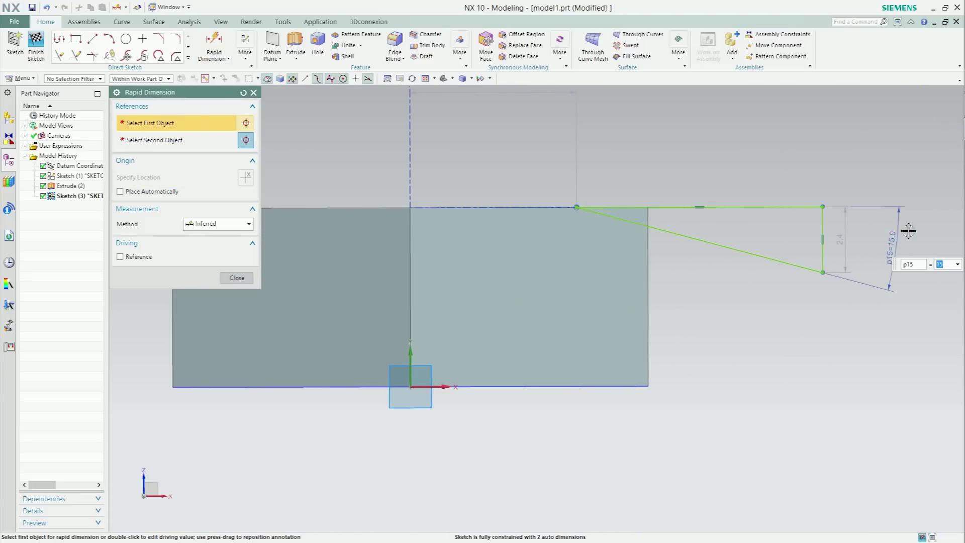
{"action": "type", "text": "30"}
{"action": "key", "text": "Return"}
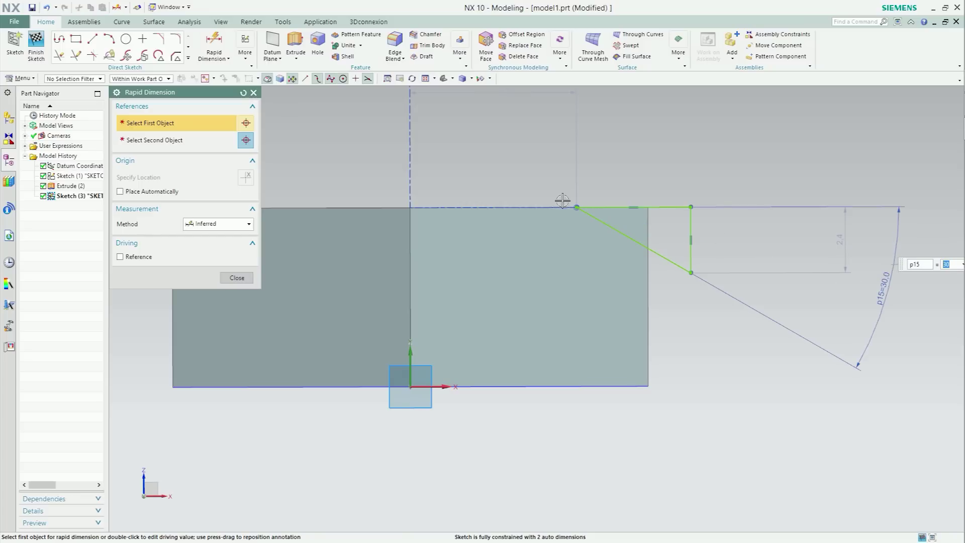
{"action": "scroll", "coordinate": [568, 204], "scroll_direction": "down", "scroll_amount": 2}
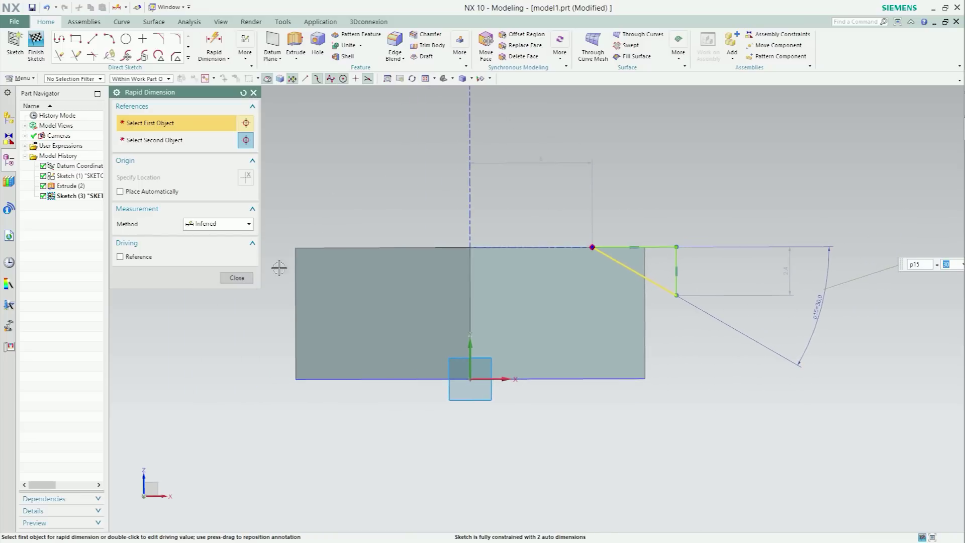
{"action": "left_click", "coordinate": [237, 277]}
Step: Set the horizontal width dimension p16 to S/2 and finish the sketch
{"action": "double_click", "coordinate": [532, 160]}
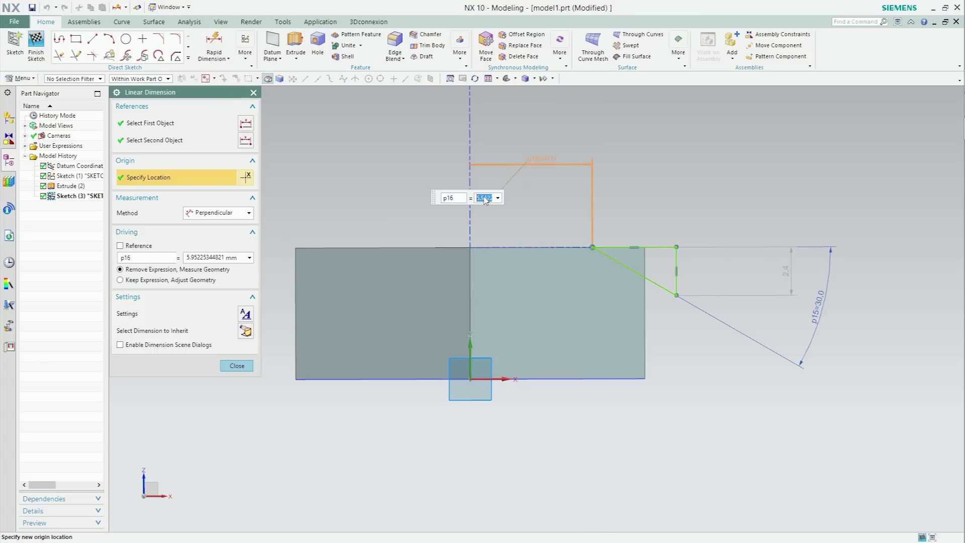
{"action": "type", "text": "S"}
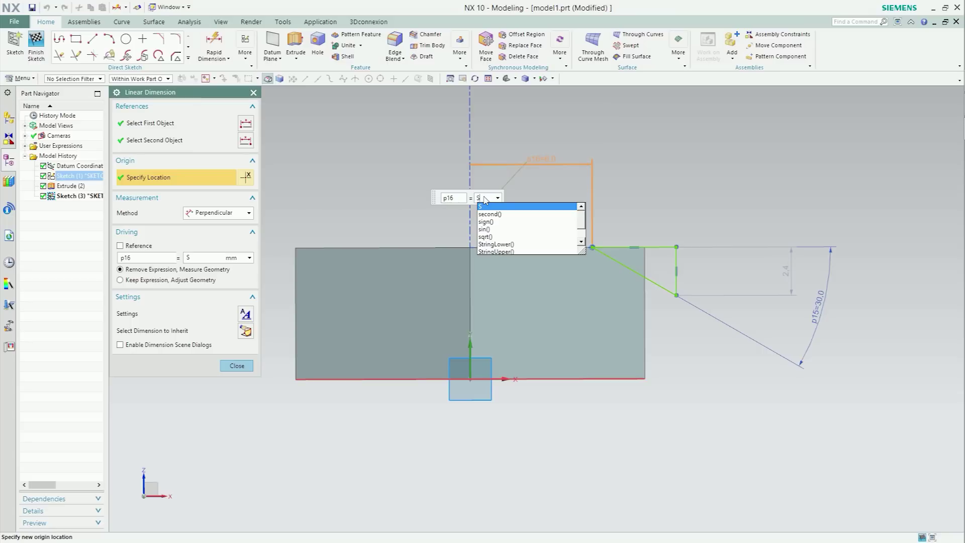
{"action": "type", "text": "/2"}
{"action": "key", "text": "Return"}
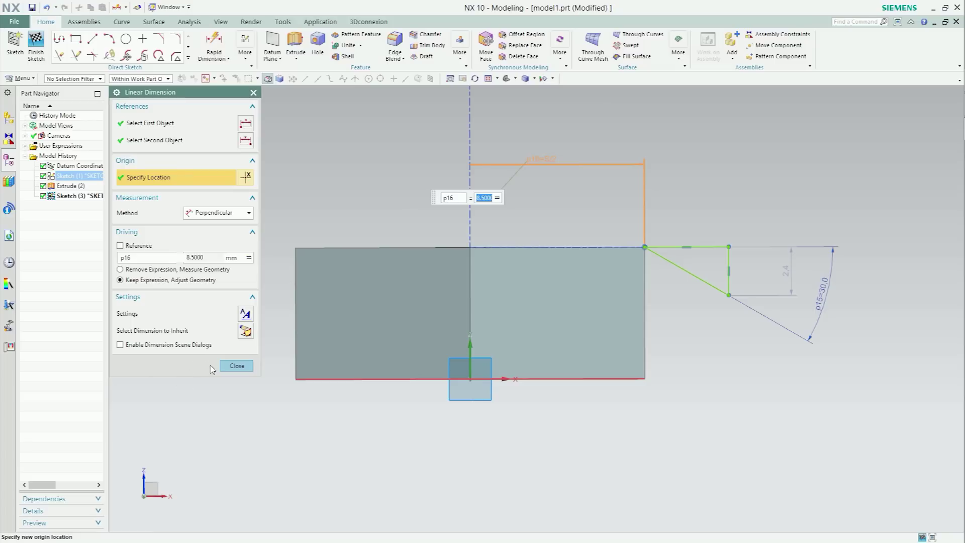
{"action": "left_click", "coordinate": [237, 365]}
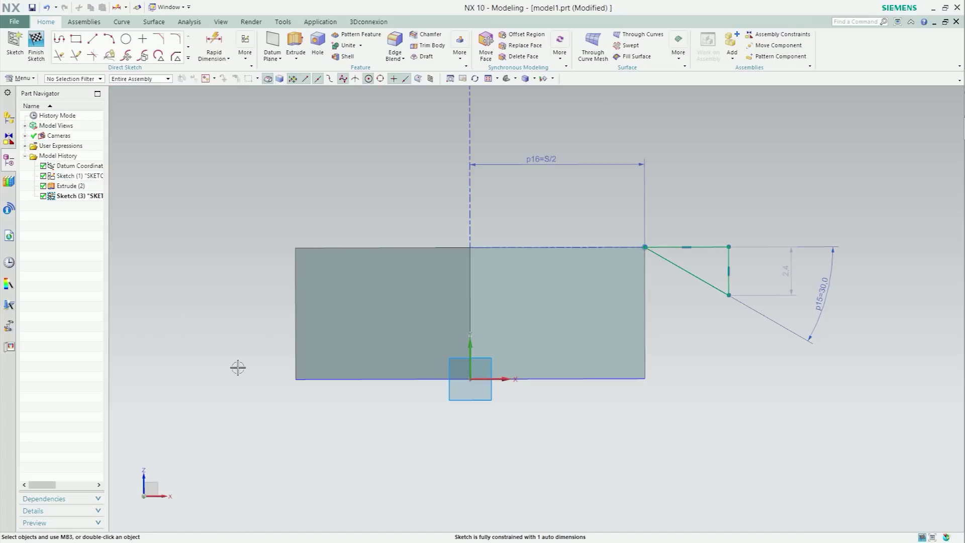
{"action": "left_click", "coordinate": [36, 44]}
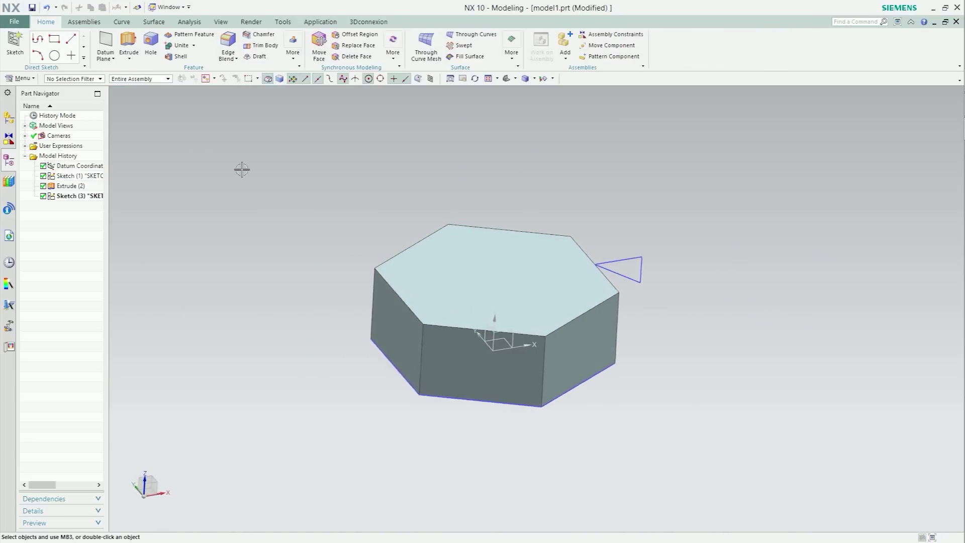
Step: Revolve the triangle about the Z axis, subtracting it to chamfer the head's edge
{"action": "left_click", "coordinate": [129, 44]}
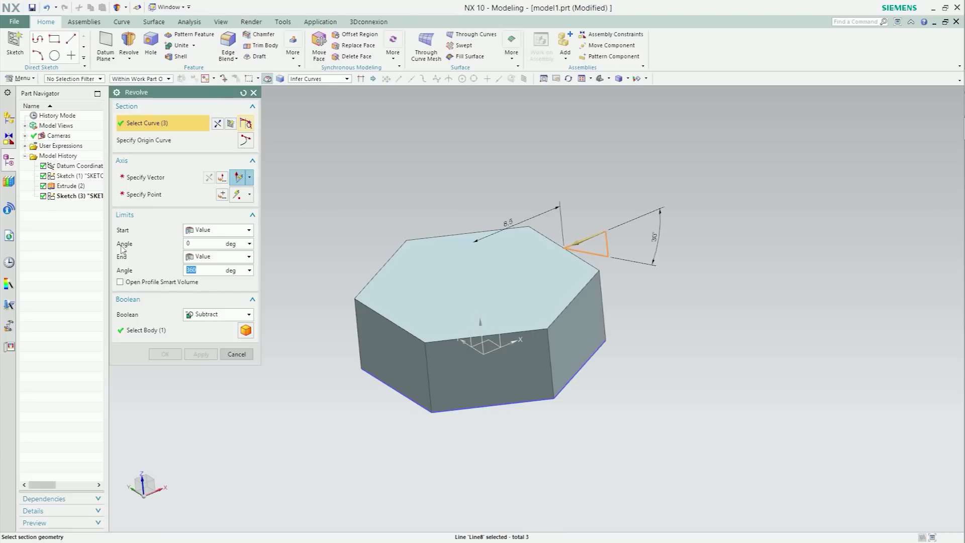
{"action": "left_click", "coordinate": [155, 180]}
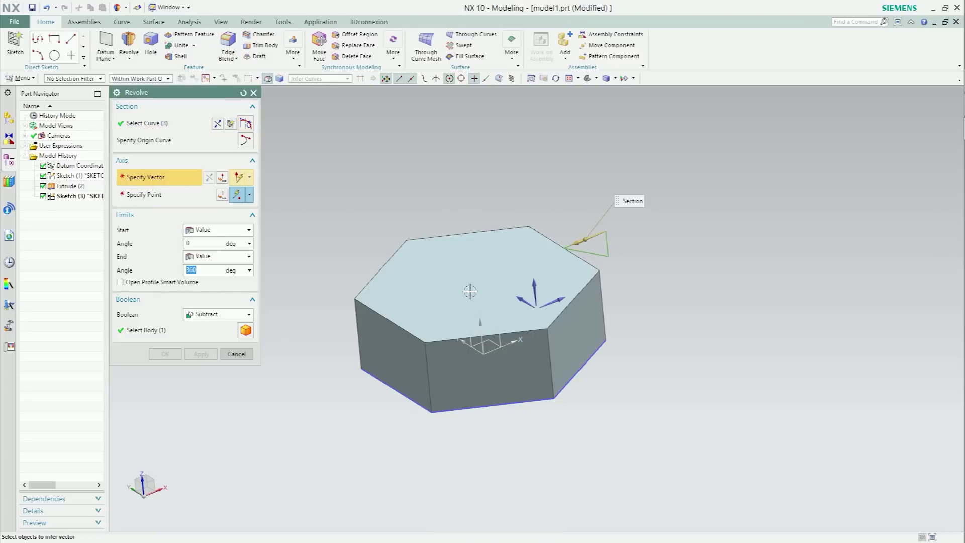
{"action": "left_click", "coordinate": [479, 323]}
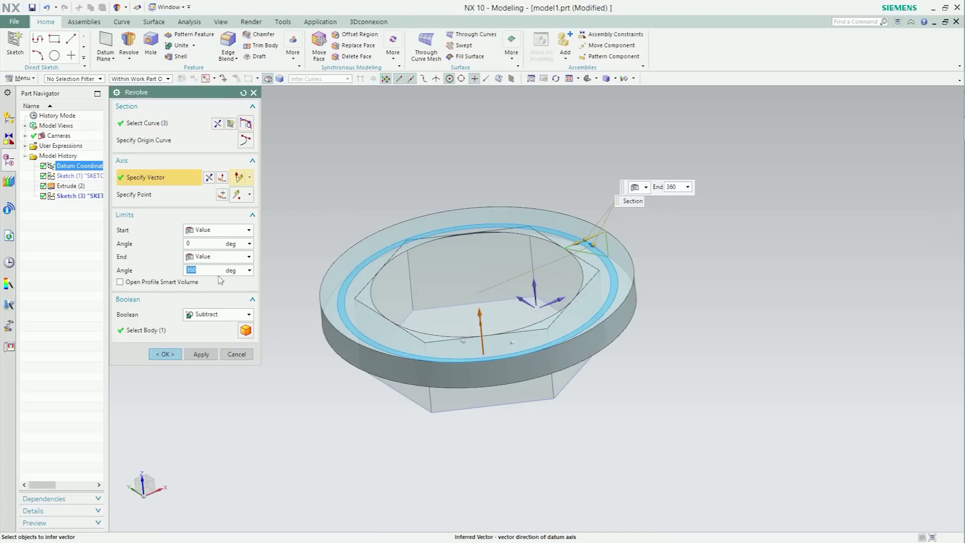
{"action": "left_click", "coordinate": [217, 315]}
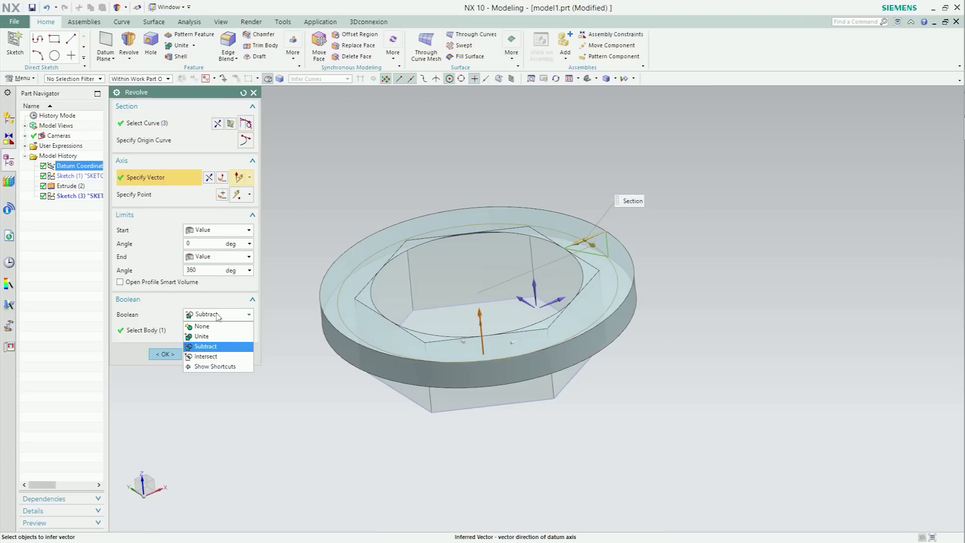
{"action": "left_click", "coordinate": [166, 354]}
{"action": "middle_click_drag", "start_coordinate": [162, 352], "coordinate": [321, 123]}
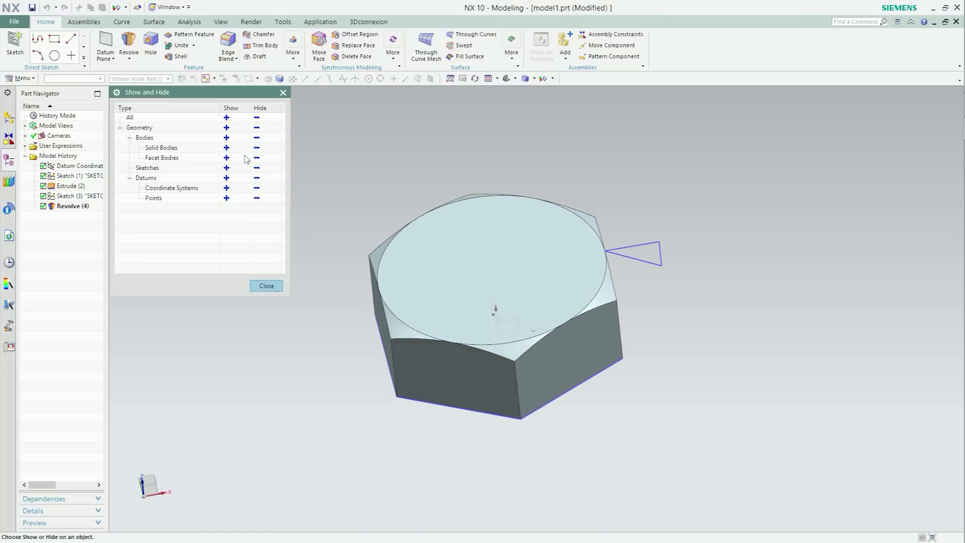
Step: Hide all sketches in the part
{"action": "left_click", "coordinate": [256, 169]}
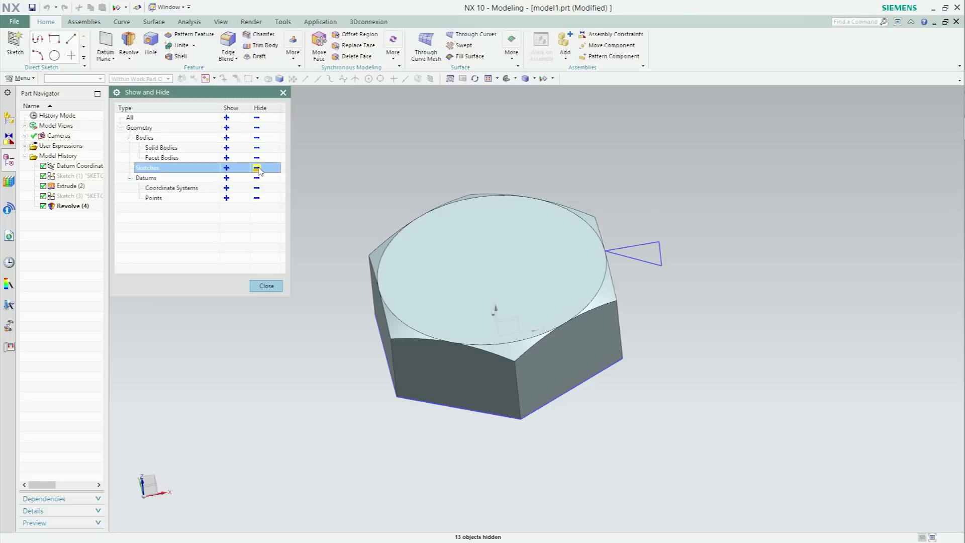
{"action": "left_click", "coordinate": [267, 284]}
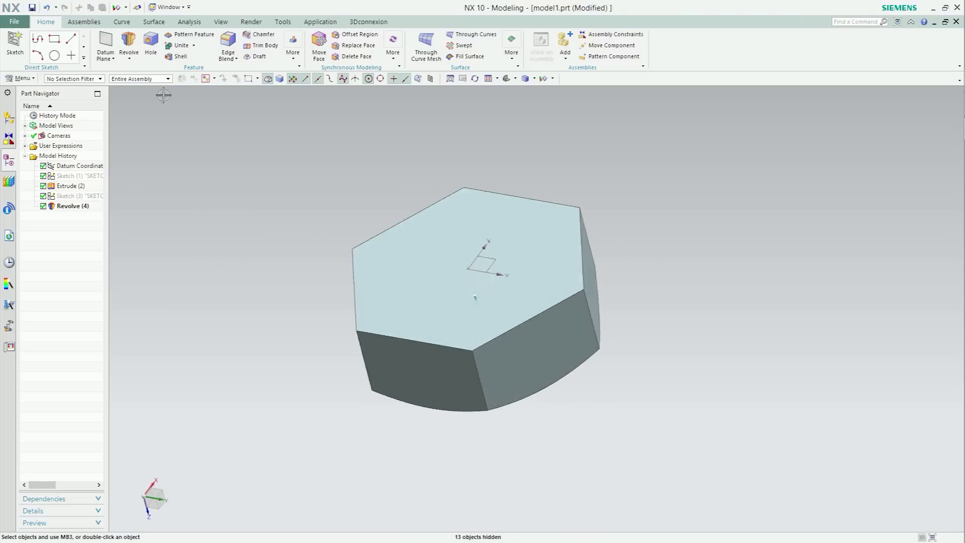
{"action": "left_click", "coordinate": [15, 41]}
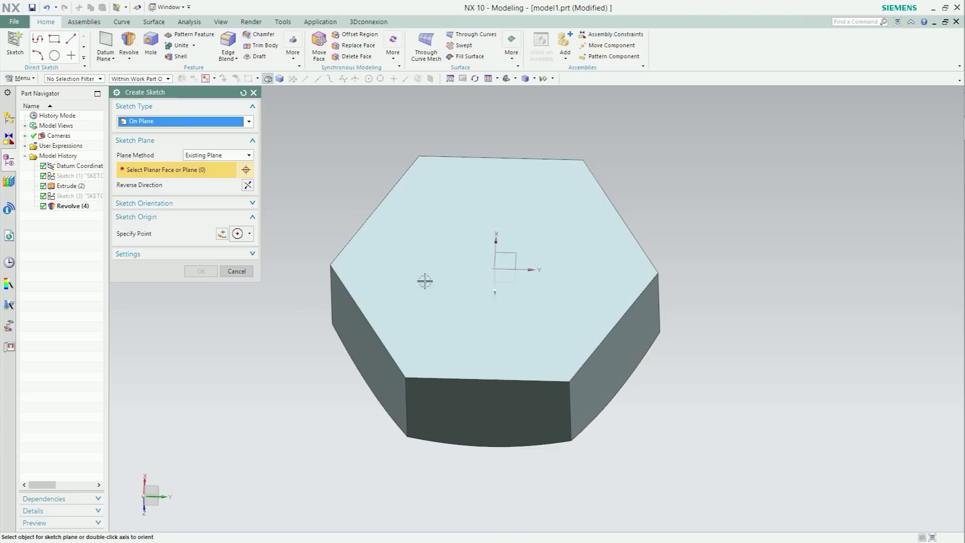
Step: Sketch a circle centred on the origin of the hex head's top face
{"action": "left_click", "coordinate": [395, 235]}
{"action": "left_click", "coordinate": [201, 270]}
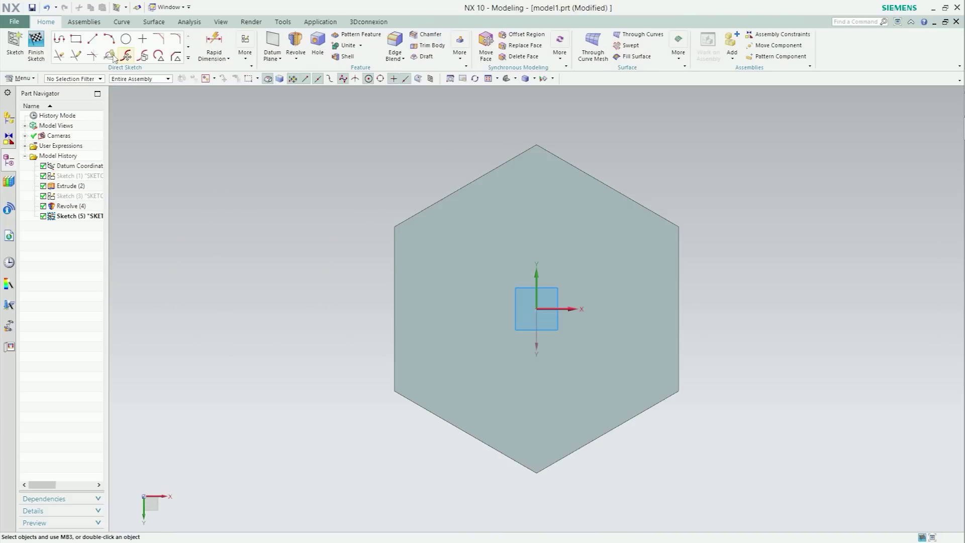
{"action": "left_click", "coordinate": [126, 39]}
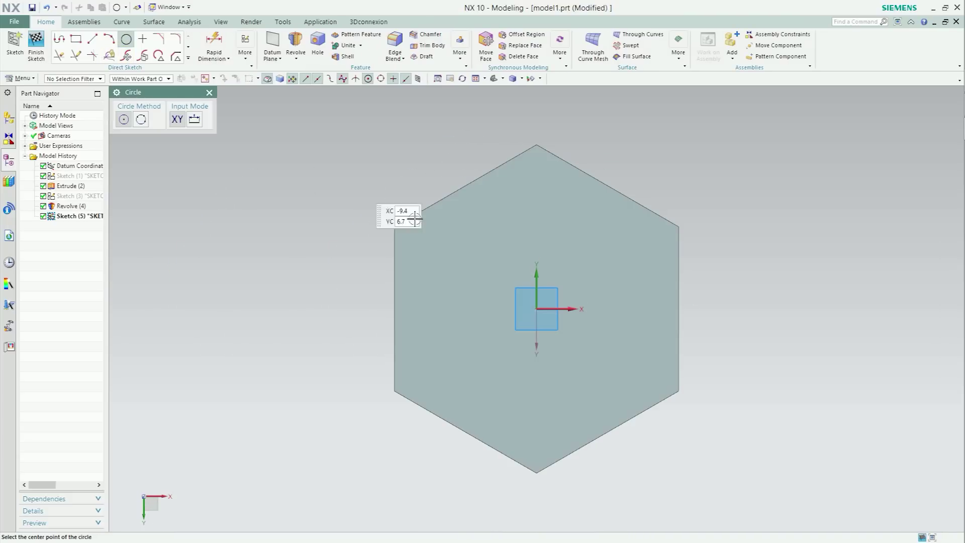
{"action": "left_click", "coordinate": [536, 308]}
{"action": "left_click", "coordinate": [636, 255]}
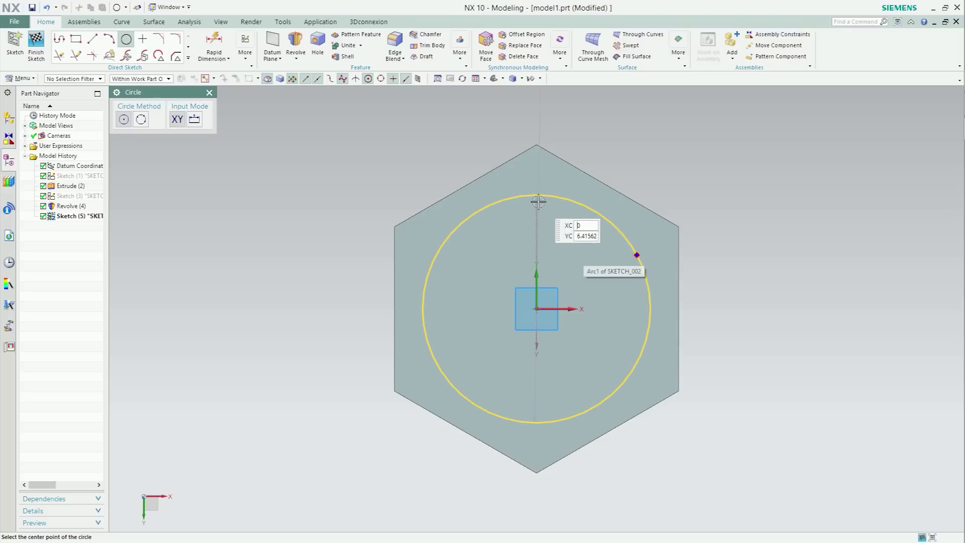
{"action": "key", "text": "Escape"}
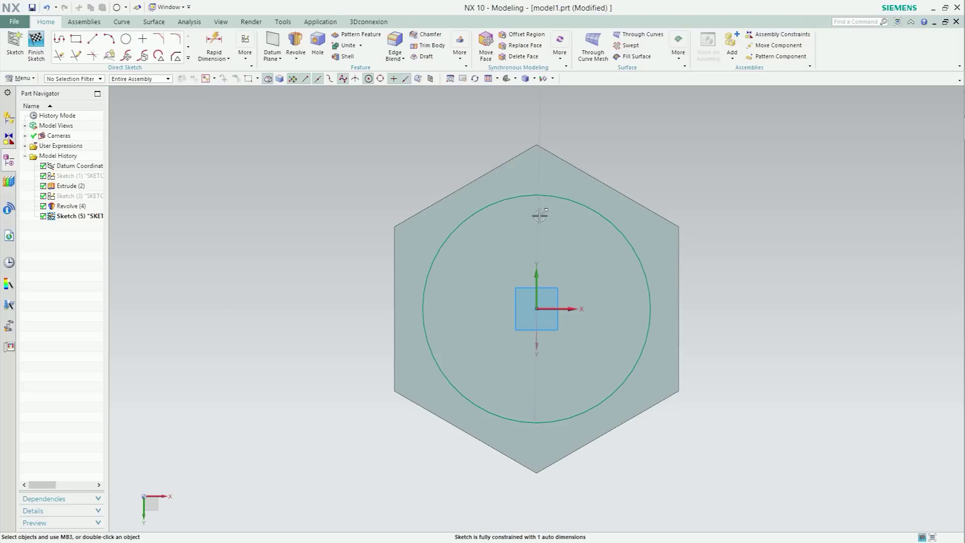
Step: Set the circle's diameter to S and finish the sketch
{"action": "double_click", "coordinate": [540, 215]}
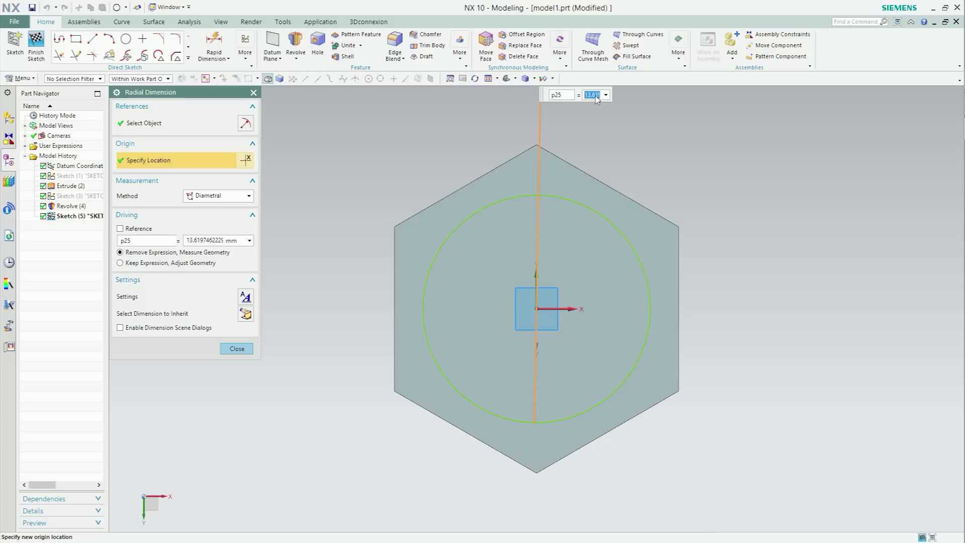
{"action": "type", "text": "5"}
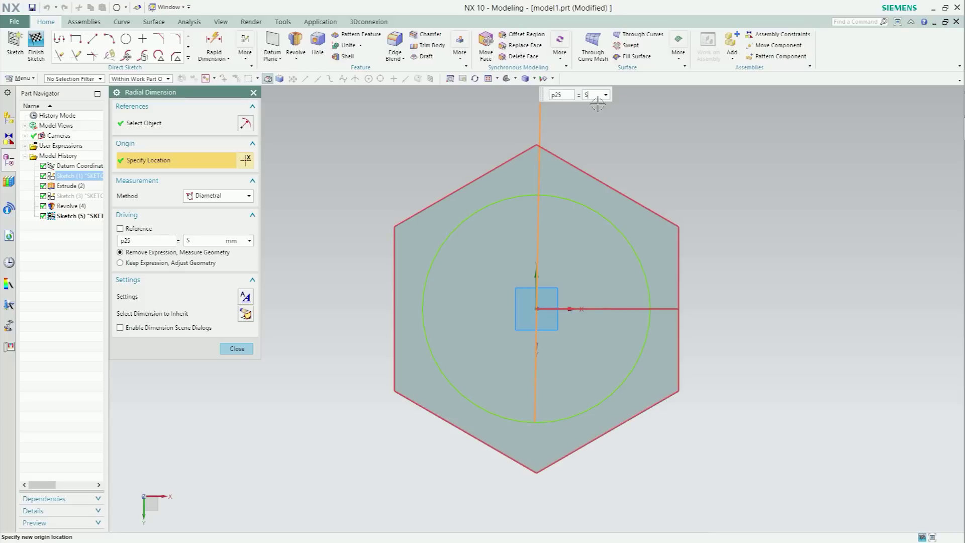
{"action": "left_click", "coordinate": [245, 347]}
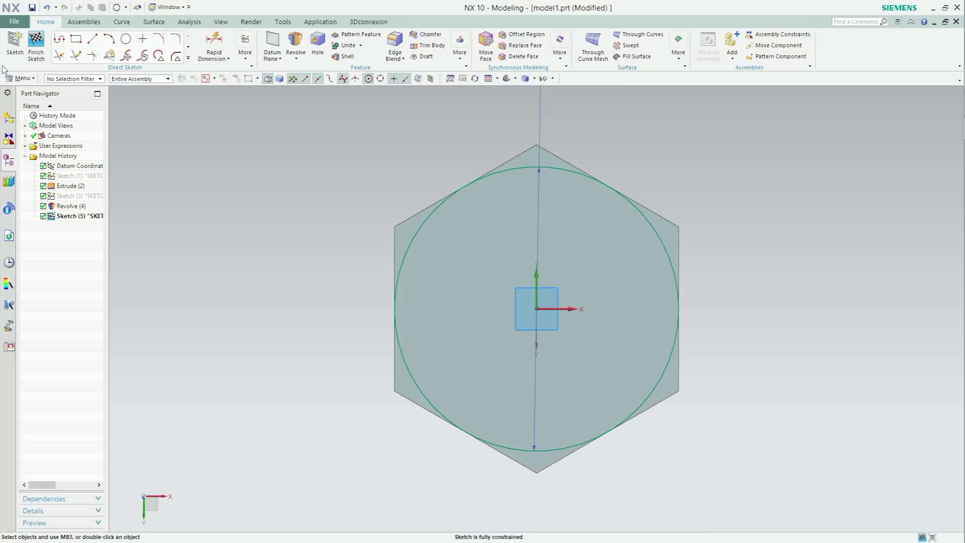
{"action": "left_click", "coordinate": [33, 41]}
Step: Extrude the circle by expression C (0.15 mm) as a thin disc on the hex head
{"action": "left_click", "coordinate": [137, 61]}
{"action": "left_click", "coordinate": [142, 71]}
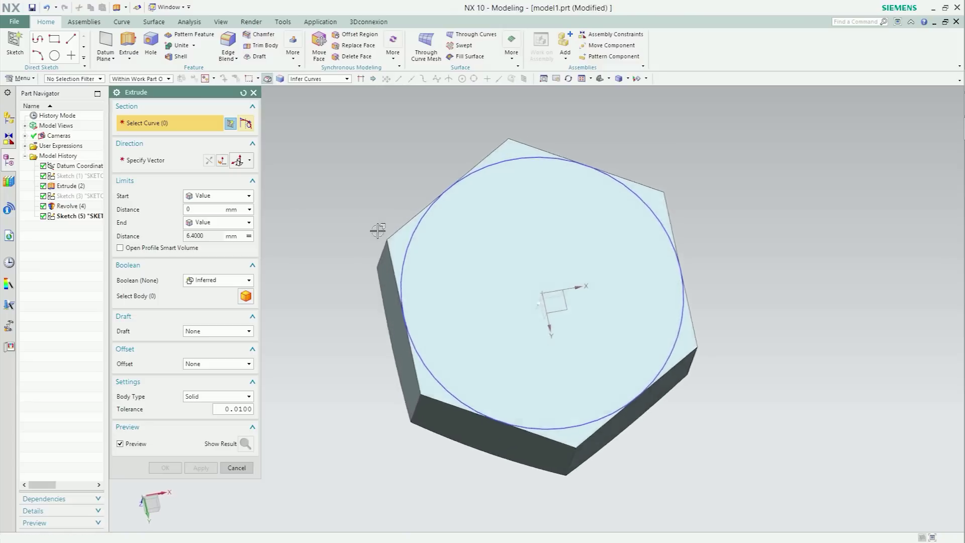
{"action": "left_click", "coordinate": [402, 247]}
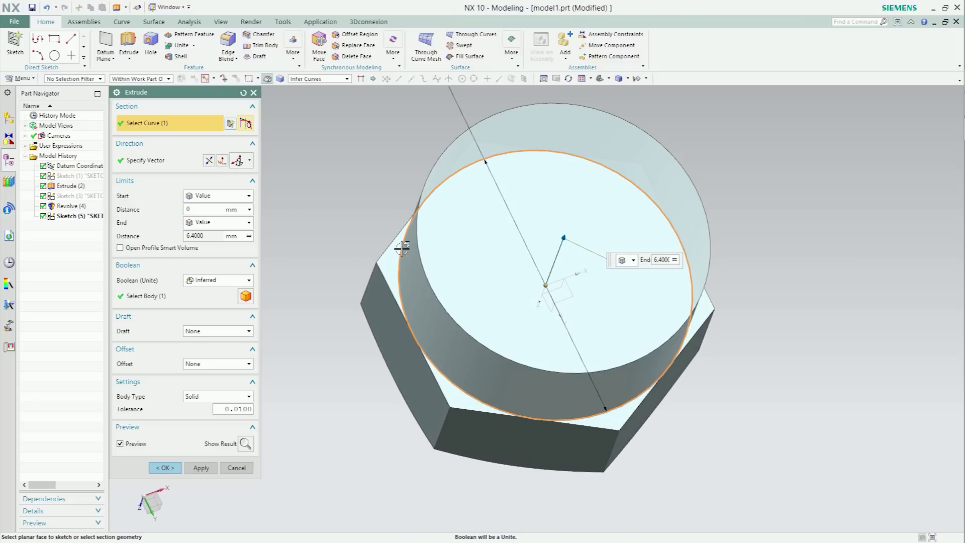
{"action": "left_click", "coordinate": [250, 238]}
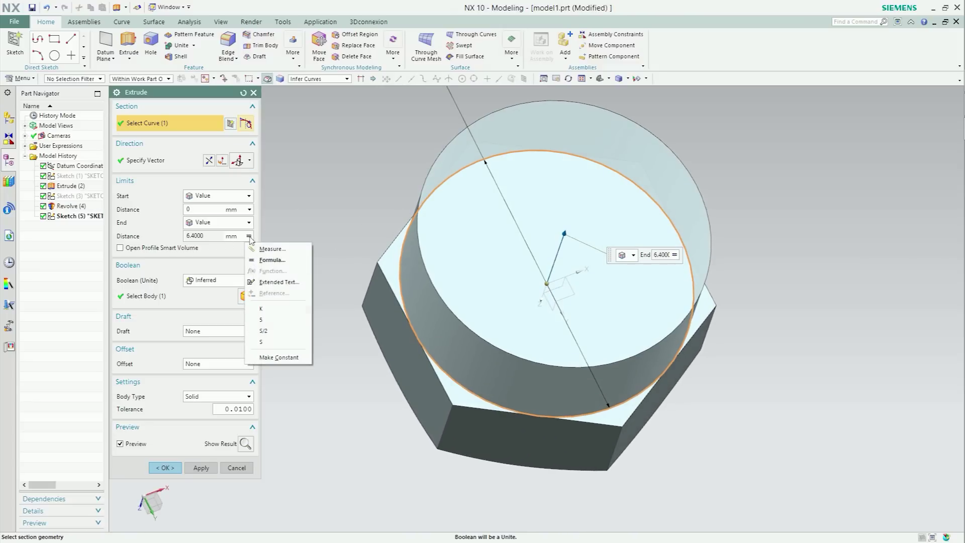
{"action": "left_click", "coordinate": [264, 260]}
{"action": "type", "text": "C"}
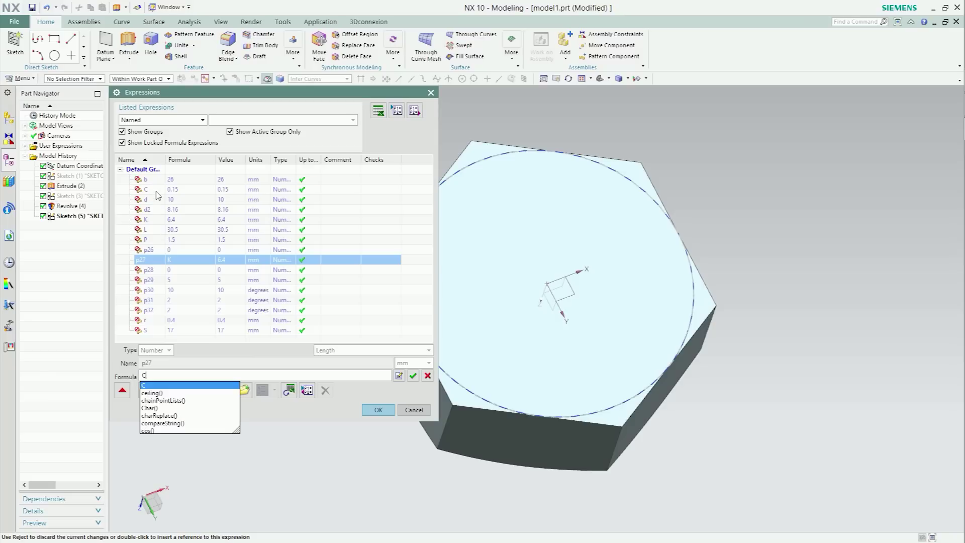
{"action": "left_click", "coordinate": [151, 386]}
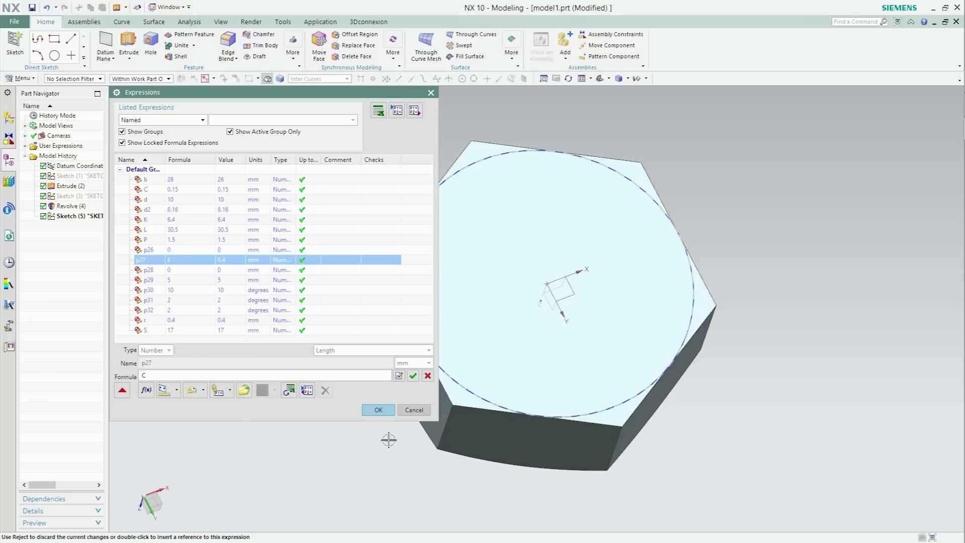
{"action": "left_click", "coordinate": [413, 376]}
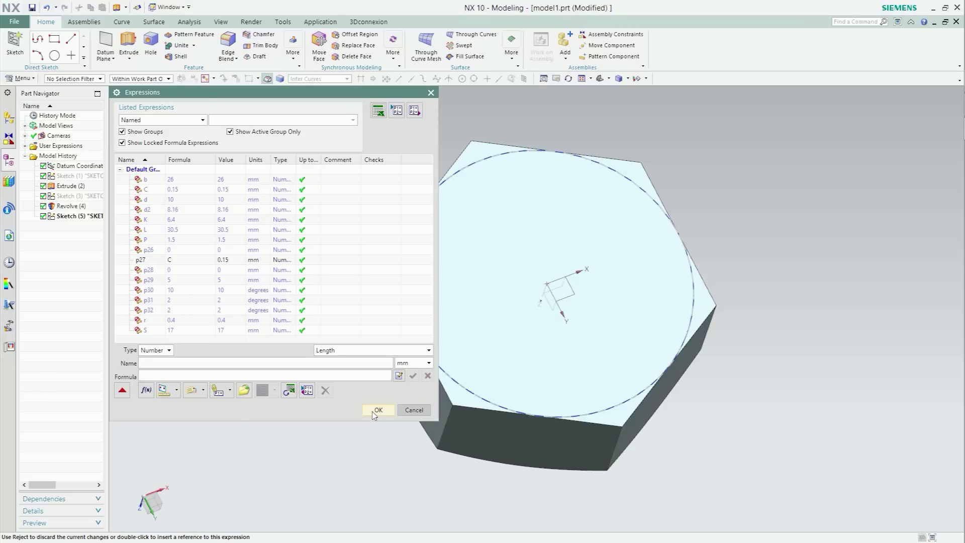
{"action": "left_click", "coordinate": [378, 410]}
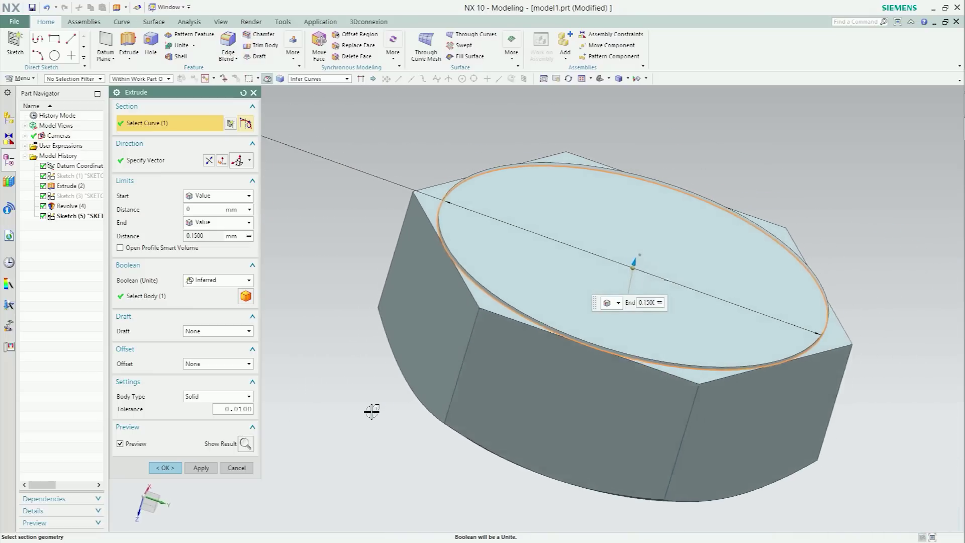
{"action": "left_click", "coordinate": [164, 467]}
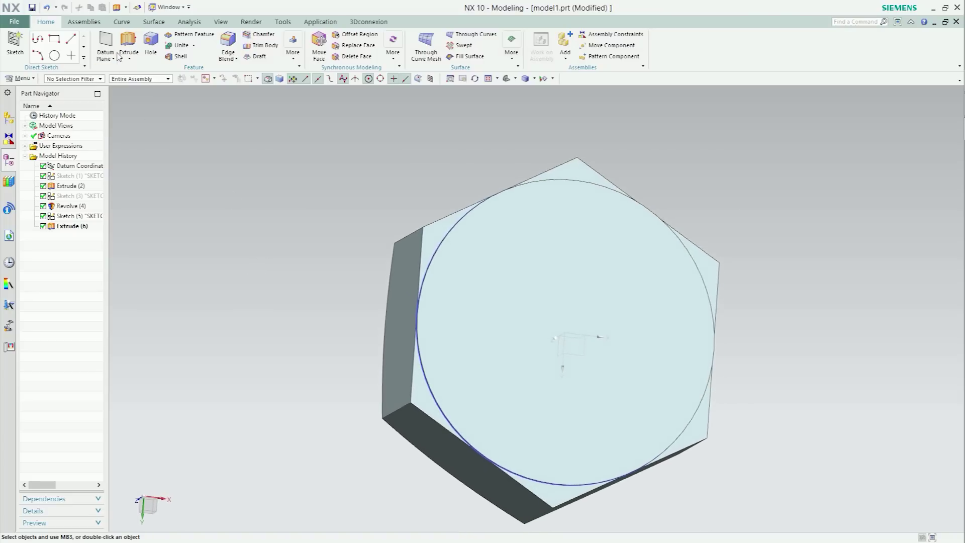
Step: Sketch a circle centred on the origin of the head's top face
{"action": "left_click", "coordinate": [15, 43]}
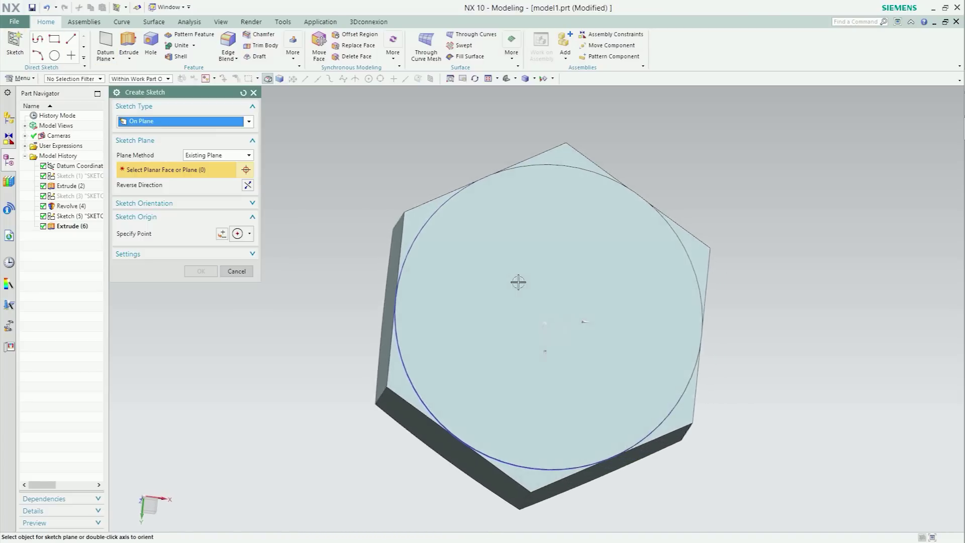
{"action": "left_click", "coordinate": [554, 306]}
{"action": "left_click", "coordinate": [201, 271]}
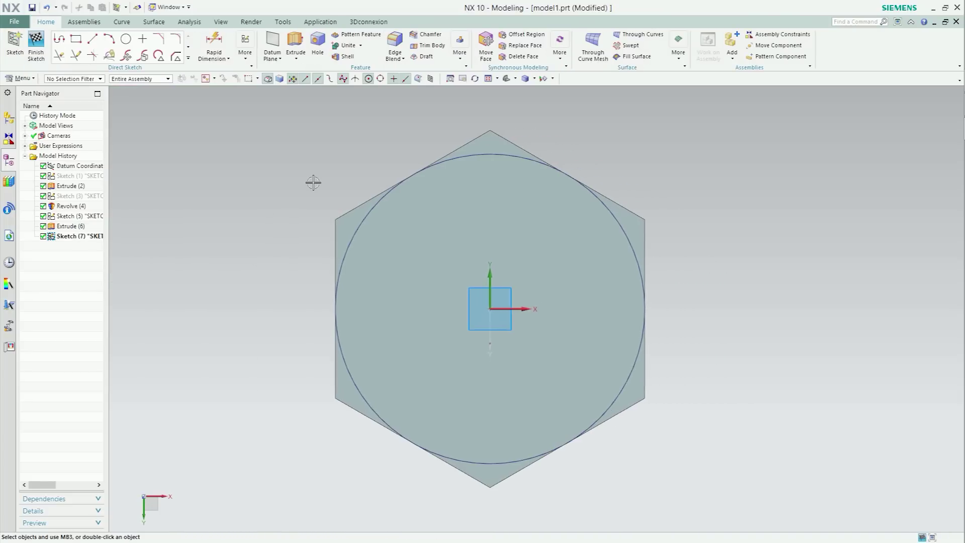
{"action": "left_click", "coordinate": [129, 39]}
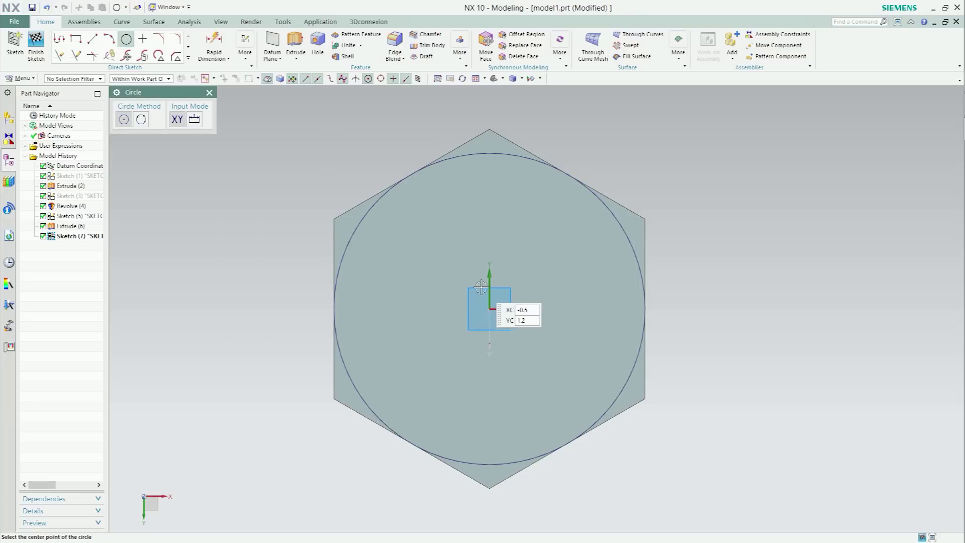
{"action": "left_click", "coordinate": [489, 309]}
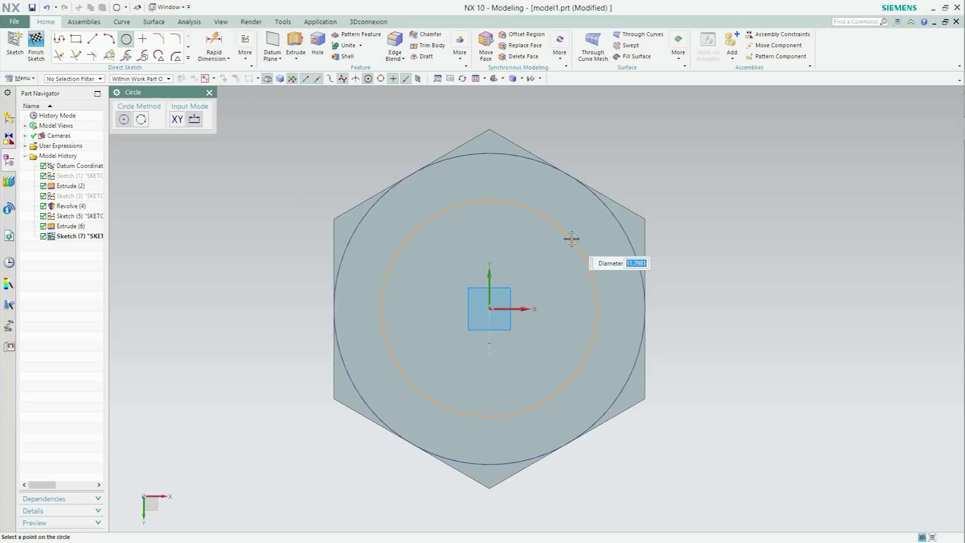
{"action": "left_click", "coordinate": [571, 239]}
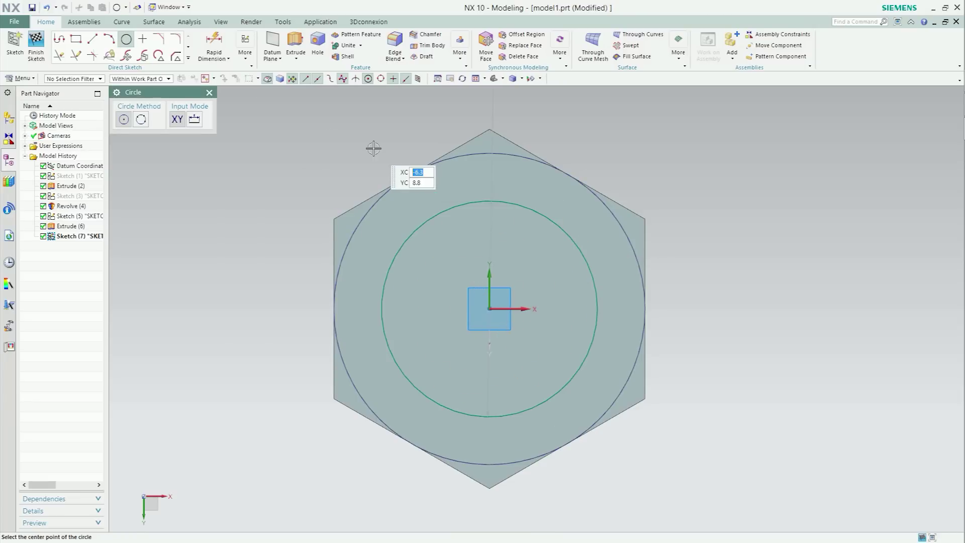
{"action": "key", "text": "Escape"}
Step: Drive the circle's diameter p34 with expression d (10 mm) and finish the sketch
{"action": "double_click", "coordinate": [491, 224]}
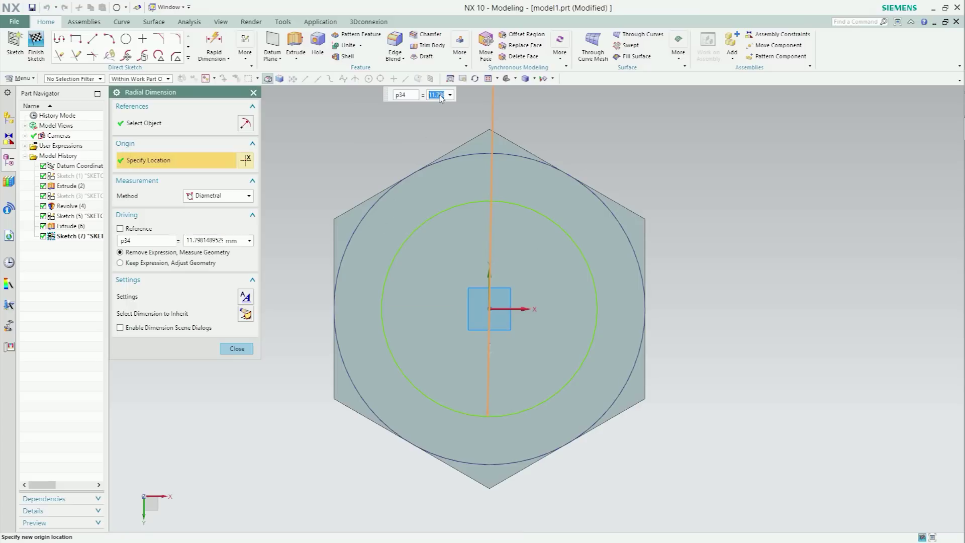
{"action": "type", "text": "d"}
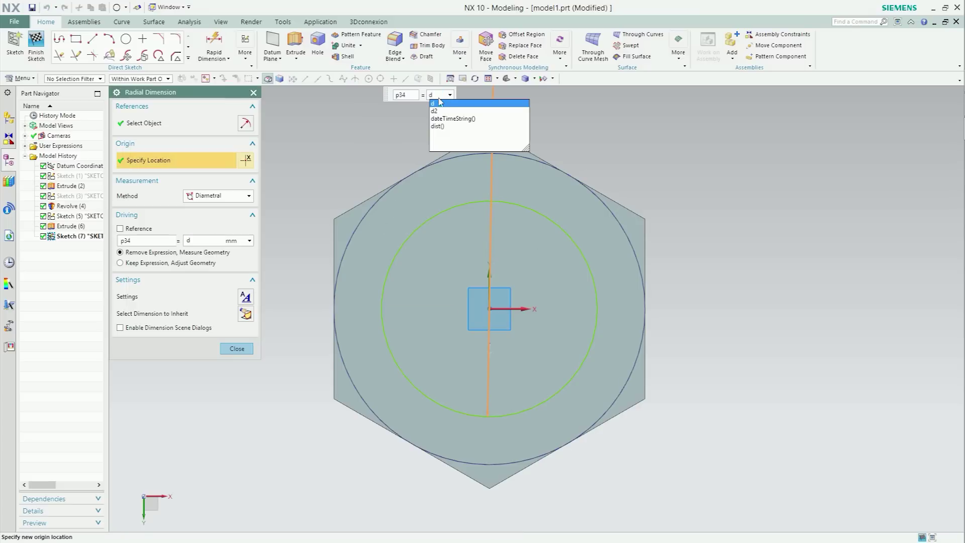
{"action": "left_click", "coordinate": [438, 104]}
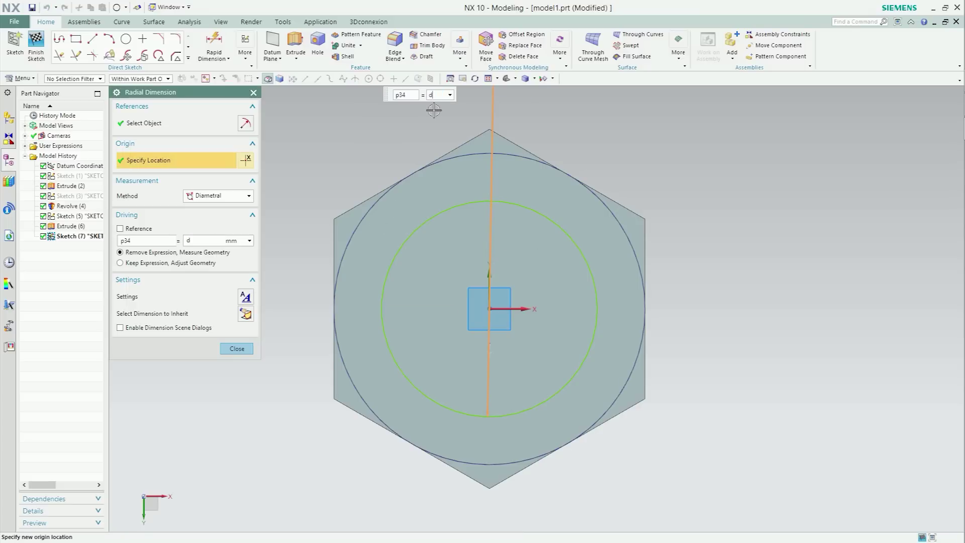
{"action": "key", "text": "Return"}
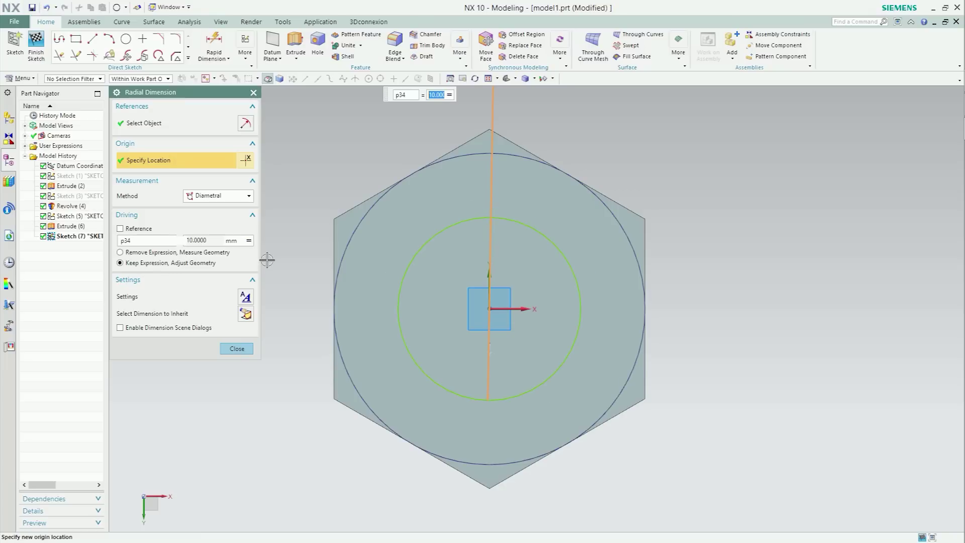
{"action": "left_click", "coordinate": [237, 348]}
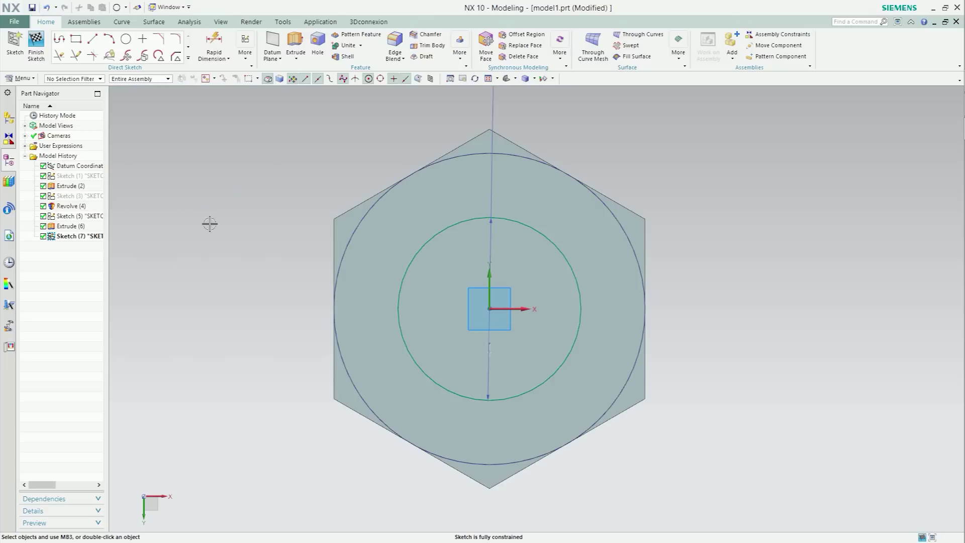
{"action": "left_click", "coordinate": [42, 50]}
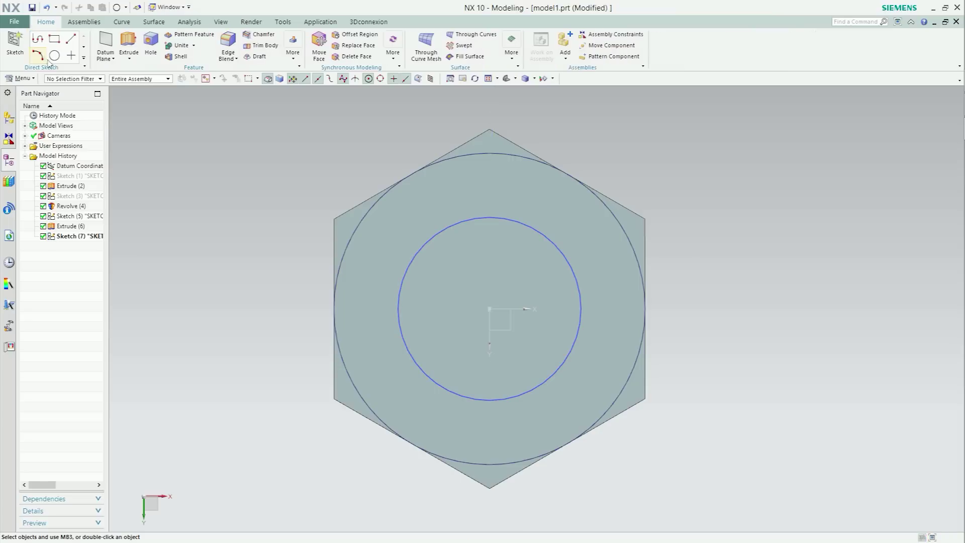
Step: Extrude the sketch circle into a 30.5 mm shank, with its end distance linked to L, united with the head
{"action": "left_click", "coordinate": [129, 45]}
{"action": "middle_click_drag", "start_coordinate": [308, 198], "coordinate": [453, 236]}
{"action": "left_click", "coordinate": [484, 231]}
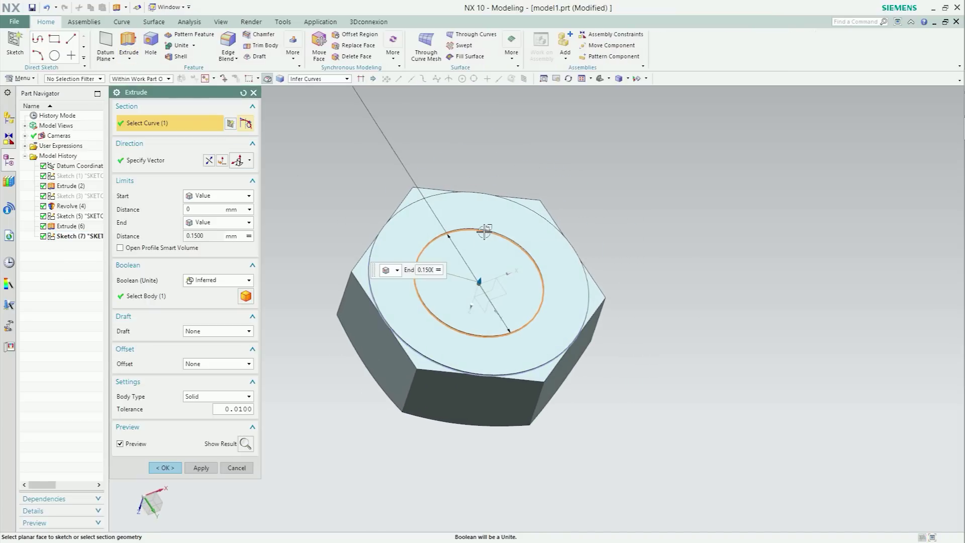
{"action": "left_click", "coordinate": [250, 236]}
{"action": "left_click", "coordinate": [269, 259]}
{"action": "type", "text": "L"}
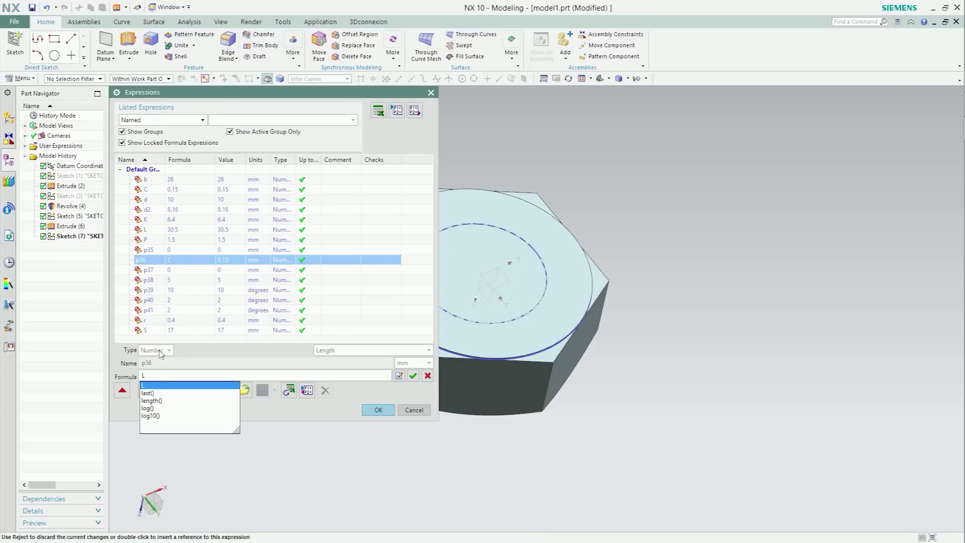
{"action": "left_click", "coordinate": [150, 386]}
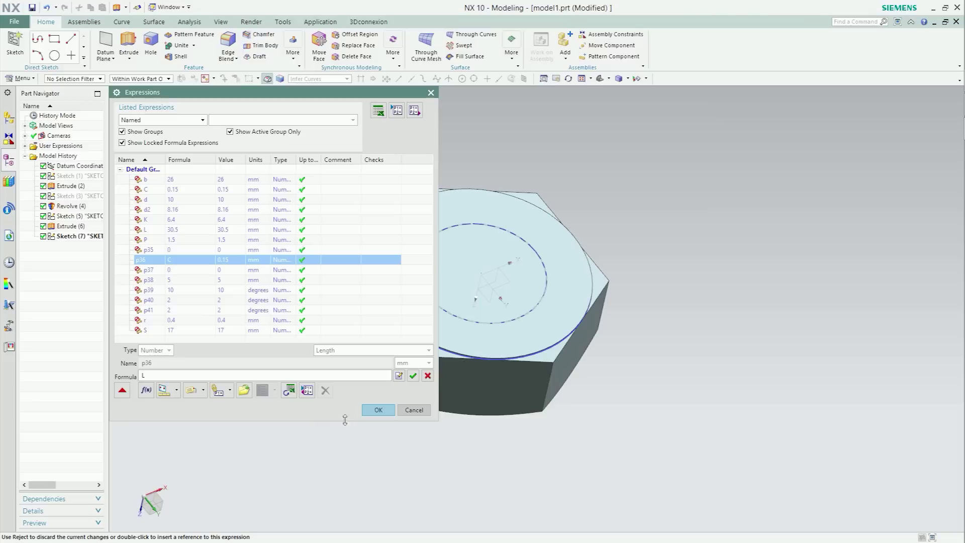
{"action": "left_click", "coordinate": [413, 376]}
{"action": "left_click", "coordinate": [377, 410]}
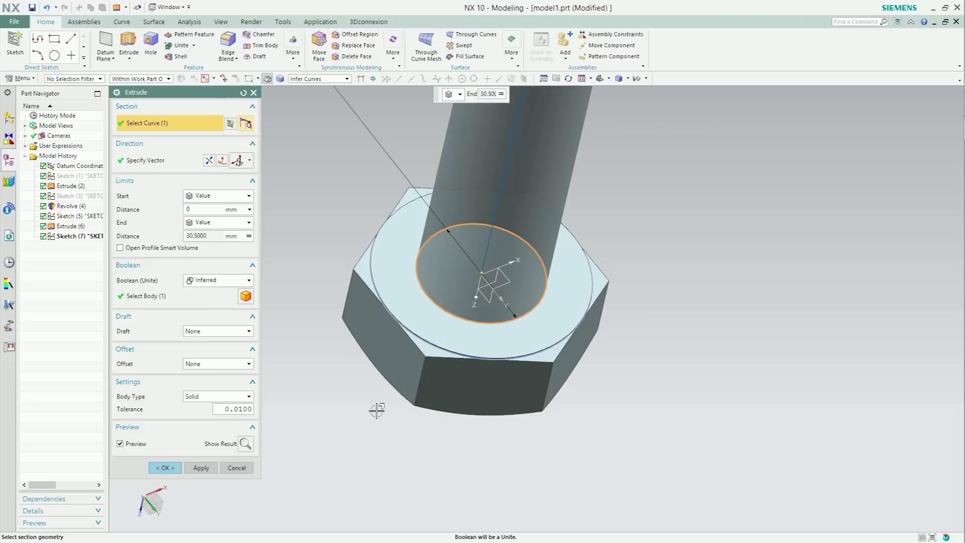
{"action": "middle_click_drag", "start_coordinate": [376, 410], "coordinate": [161, 467]}
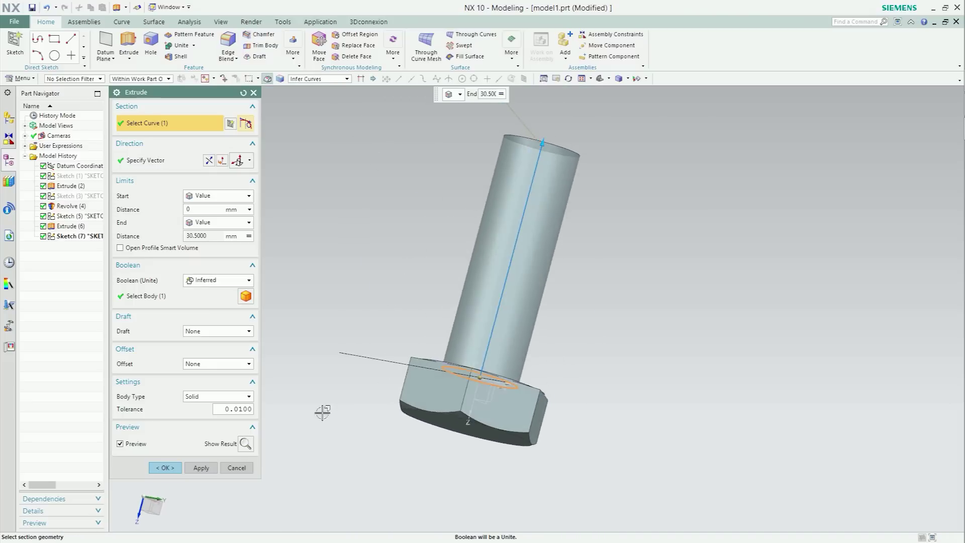
{"action": "left_click", "coordinate": [160, 468]}
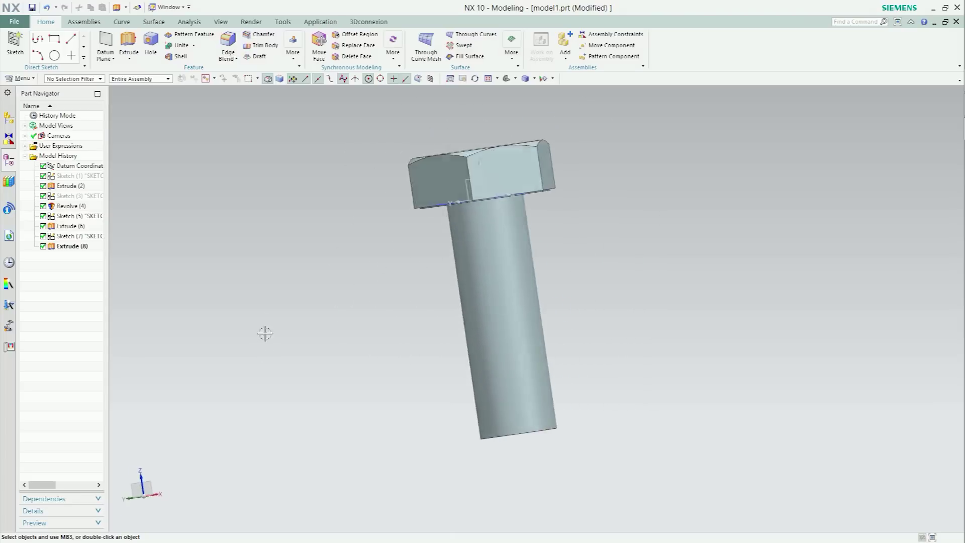
{"action": "left_click", "coordinate": [20, 79]}
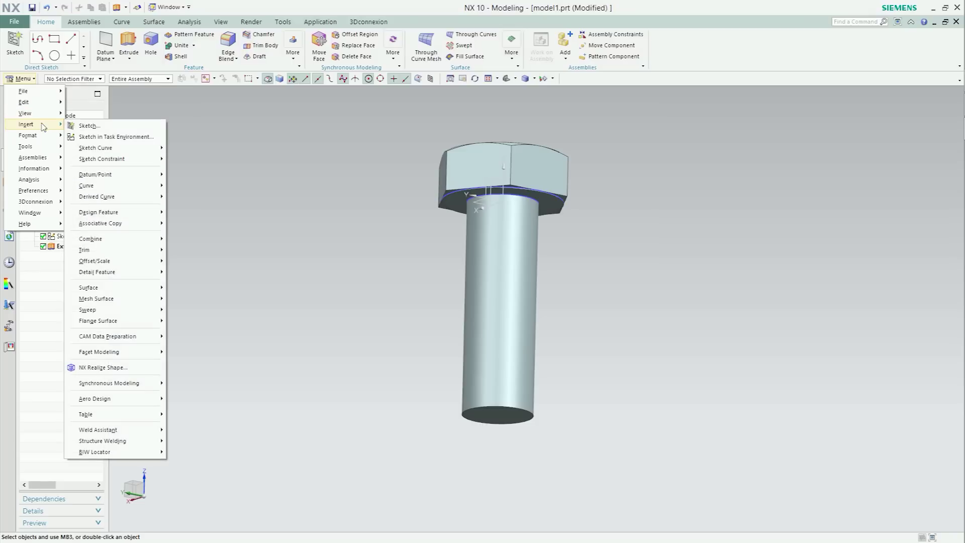
{"action": "mouse_move", "coordinate": [26, 123]}
{"action": "mouse_move", "coordinate": [98, 212]}
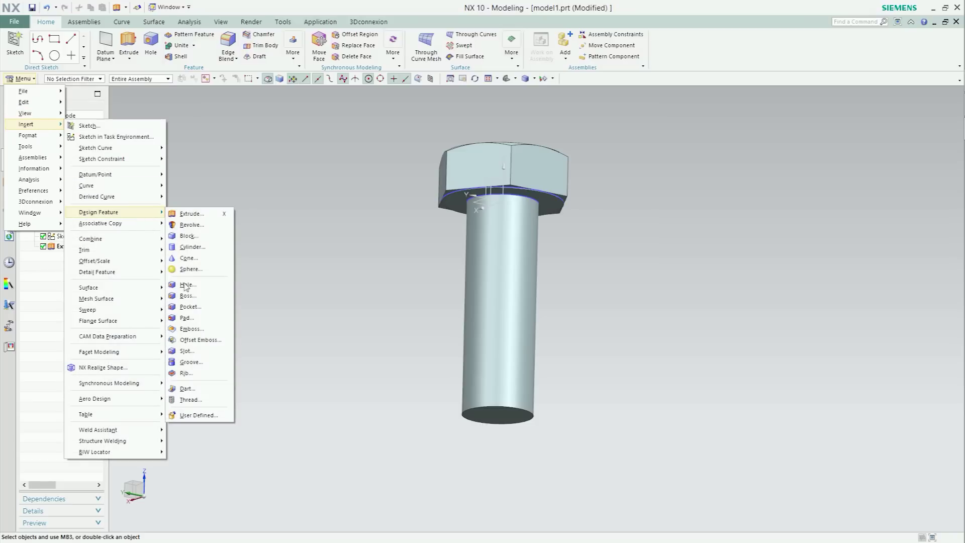
Step: Begin a detailed thread on the shank face (minor diameter 8.5, length 30.5, pitch 1.5, angle 60)
{"action": "left_click", "coordinate": [191, 399]}
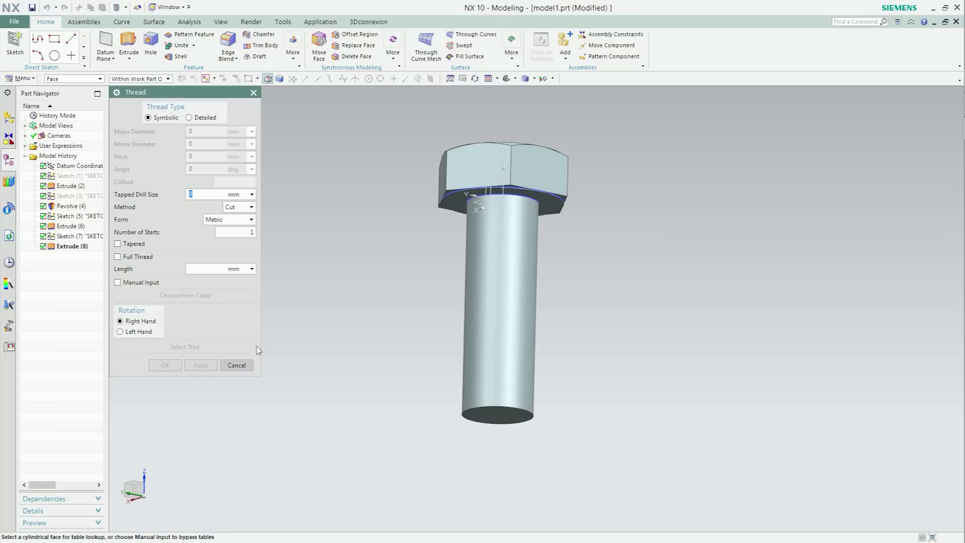
{"action": "left_click", "coordinate": [496, 345]}
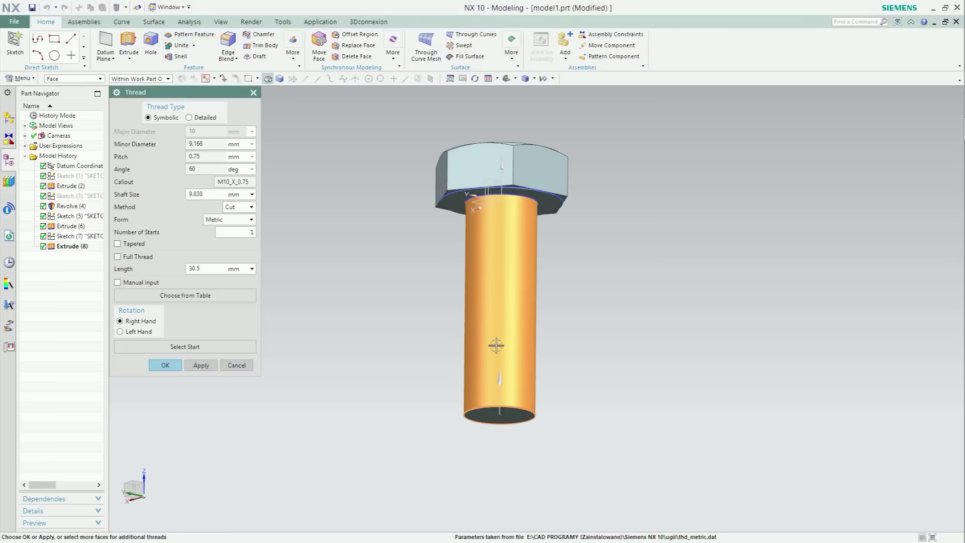
{"action": "middle_click_drag", "start_coordinate": [496, 346], "coordinate": [418, 287]}
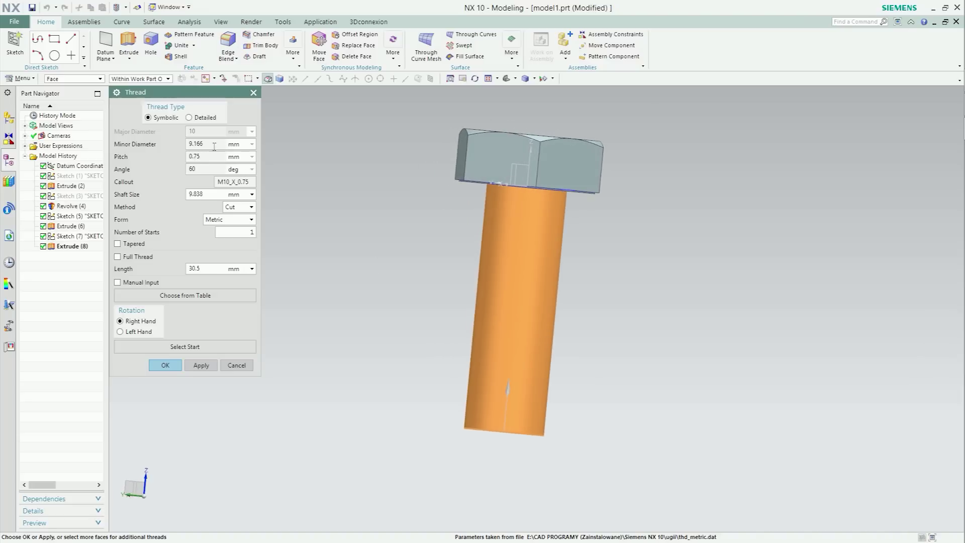
{"action": "left_click", "coordinate": [190, 118]}
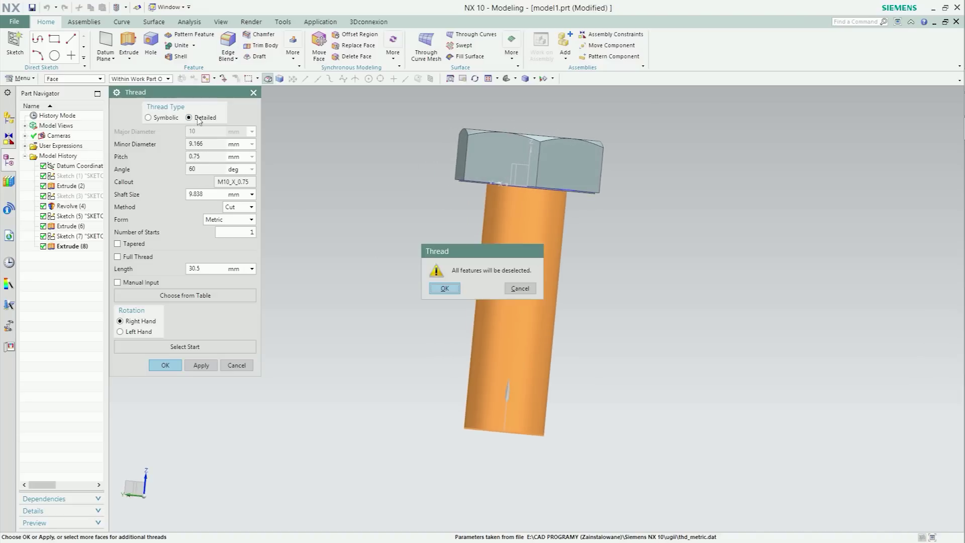
{"action": "left_click", "coordinate": [431, 291]}
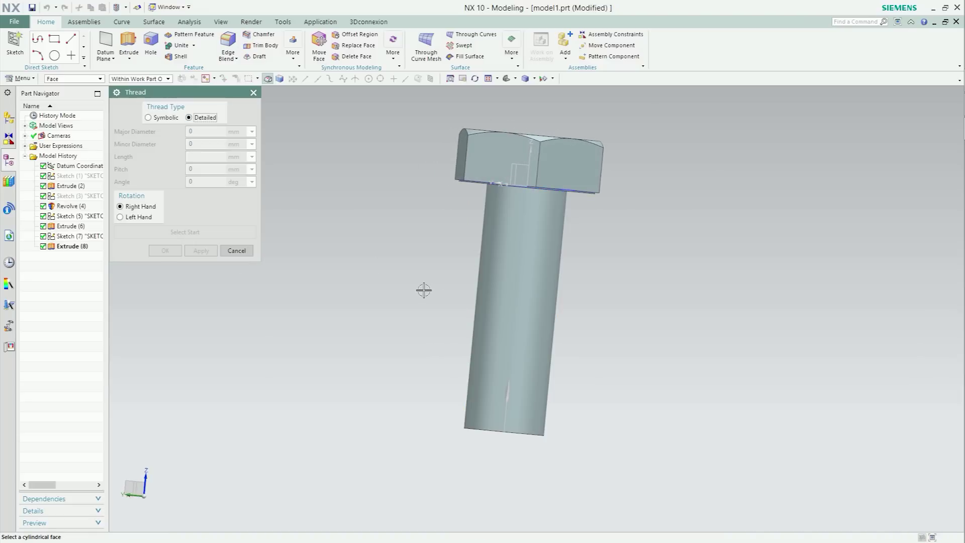
{"action": "left_click", "coordinate": [524, 325]}
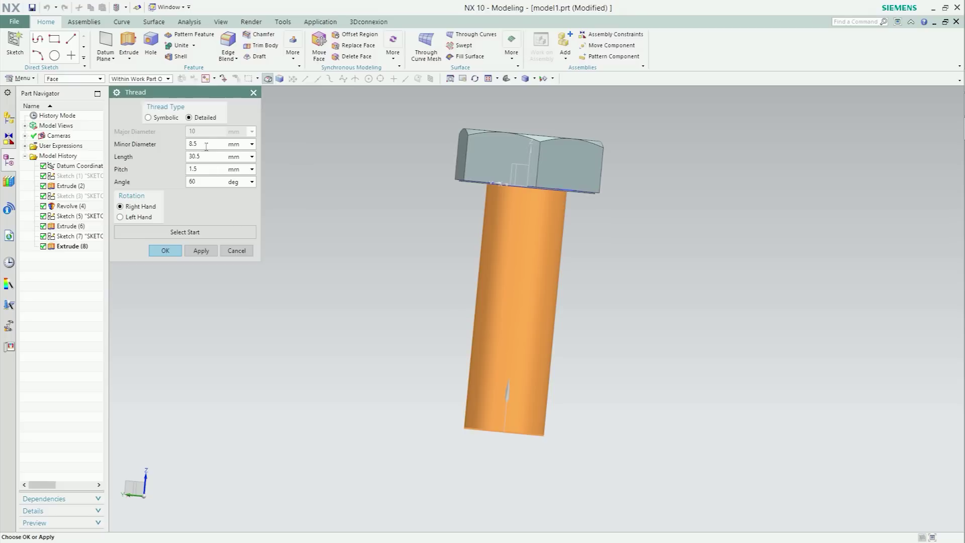
{"action": "left_click", "coordinate": [252, 145]}
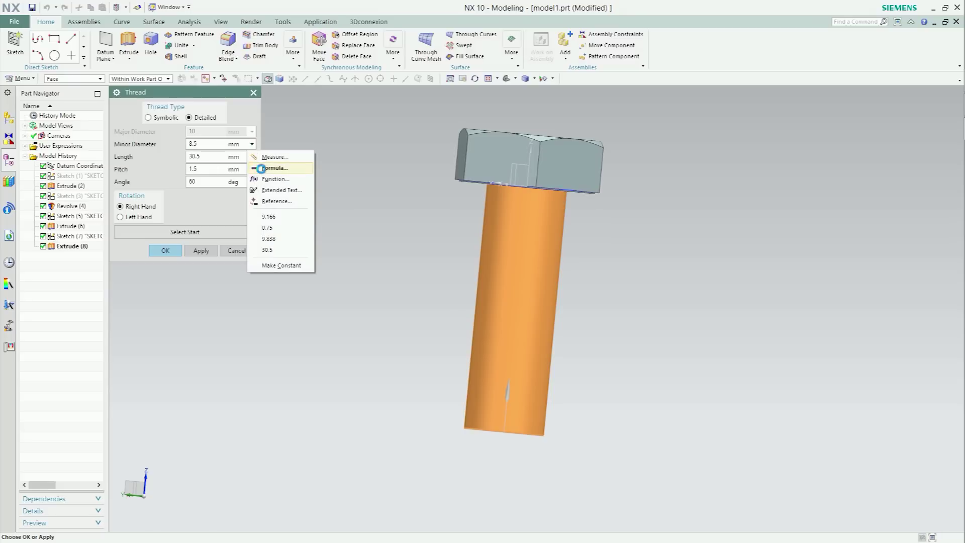
Step: Link the thread minor diameter to d2 and the thread length to b
{"action": "left_click", "coordinate": [260, 168]}
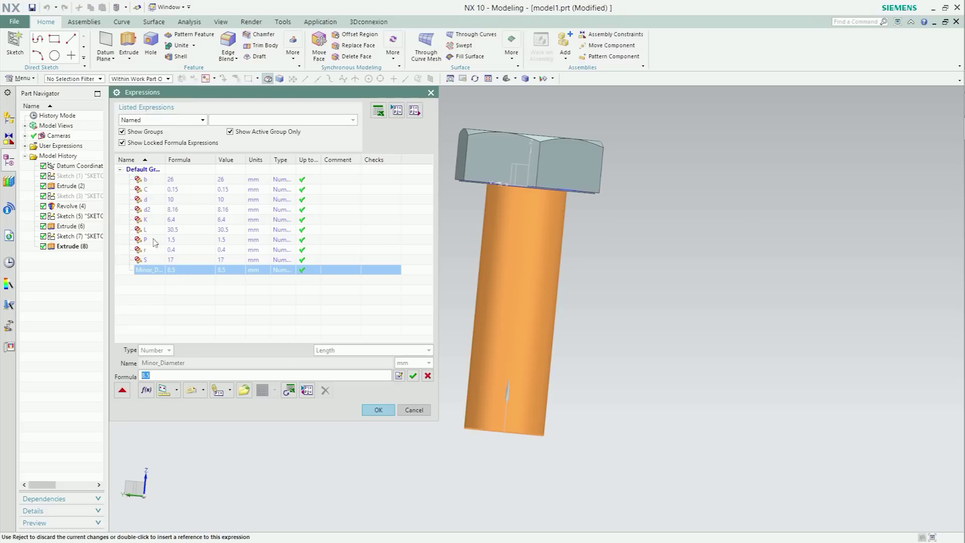
{"action": "double_click", "coordinate": [159, 210]}
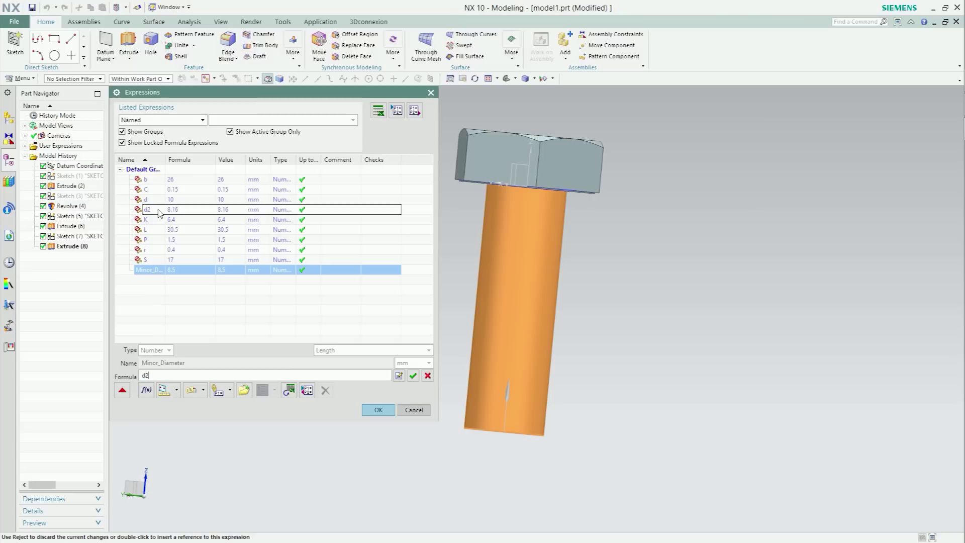
{"action": "left_click", "coordinate": [378, 410]}
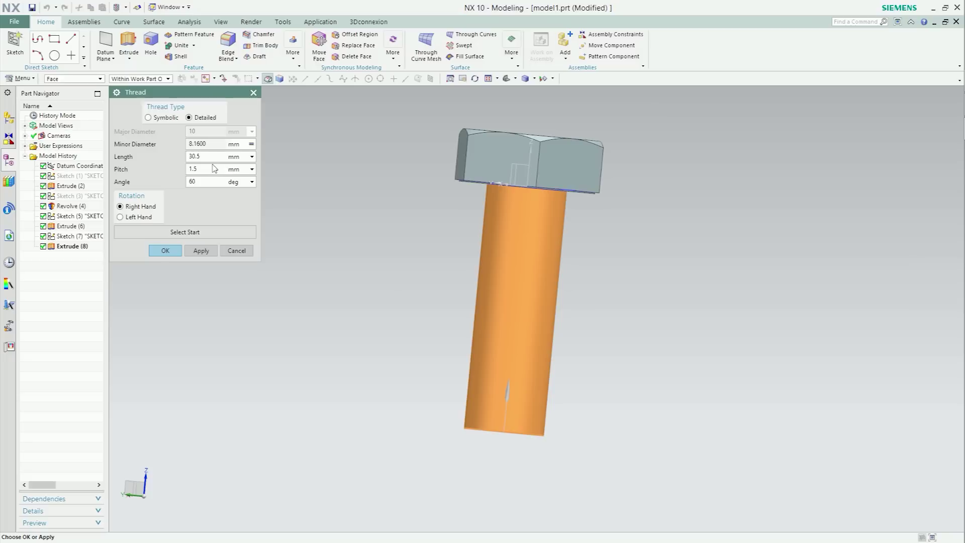
{"action": "left_click", "coordinate": [252, 157]}
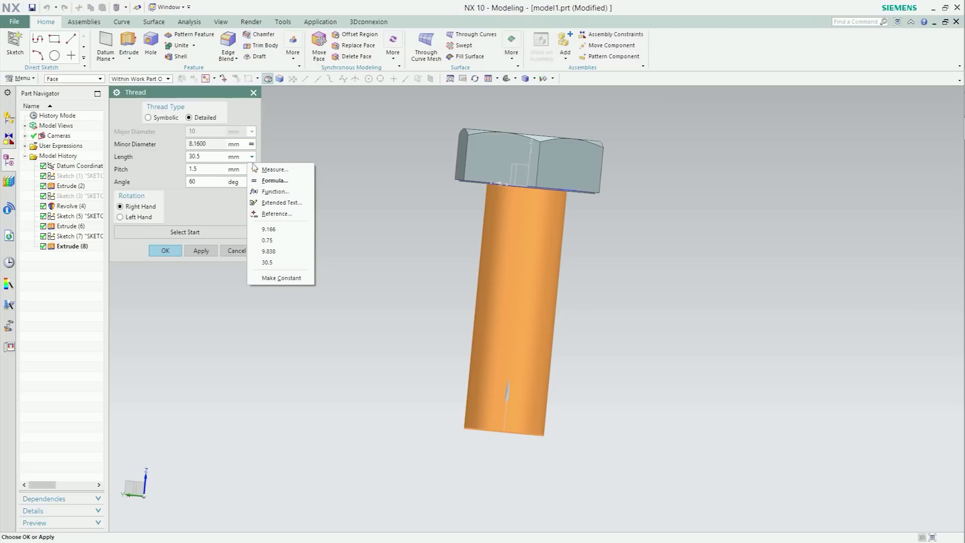
{"action": "left_click", "coordinate": [274, 180]}
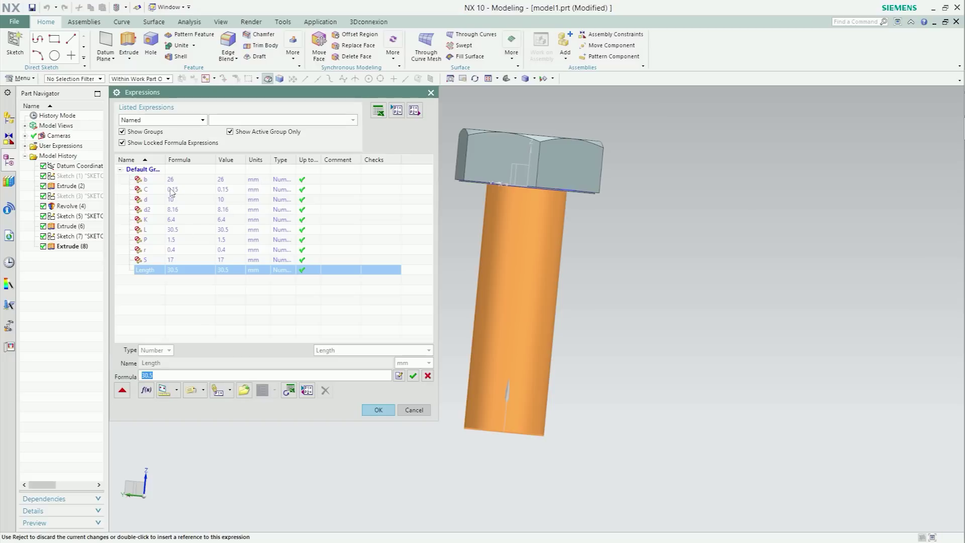
{"action": "left_click", "coordinate": [365, 407]}
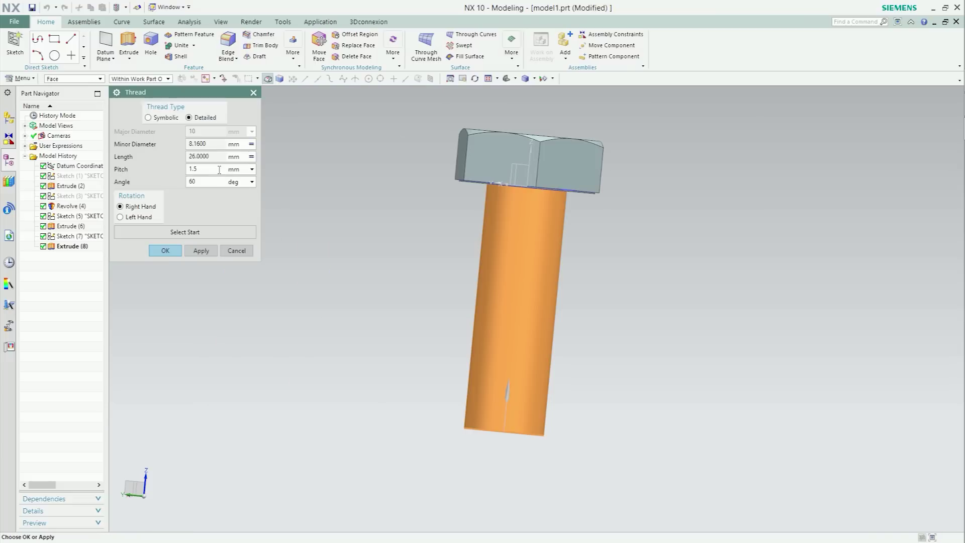
Step: Set the thread pitch formula to P and apply the detailed thread
{"action": "left_click", "coordinate": [251, 170]}
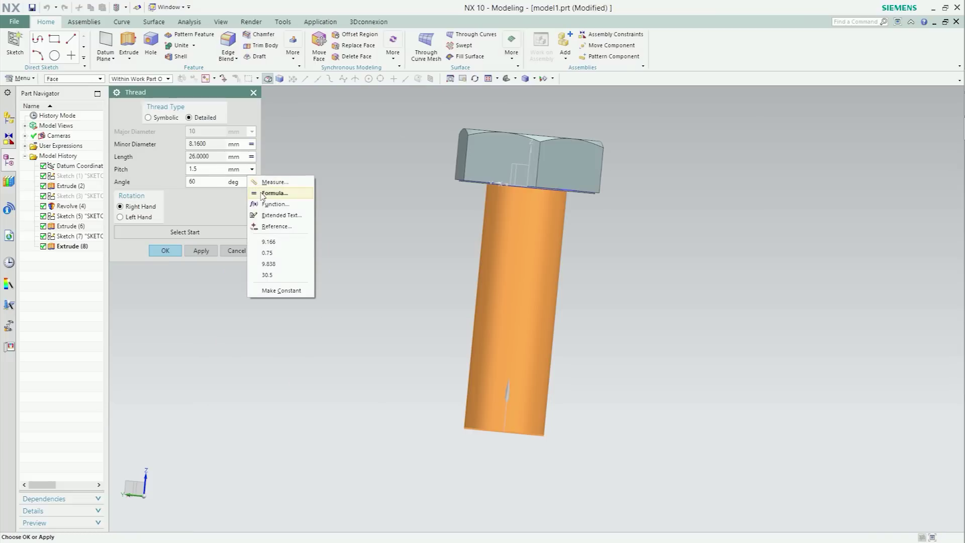
{"action": "left_click", "coordinate": [260, 194]}
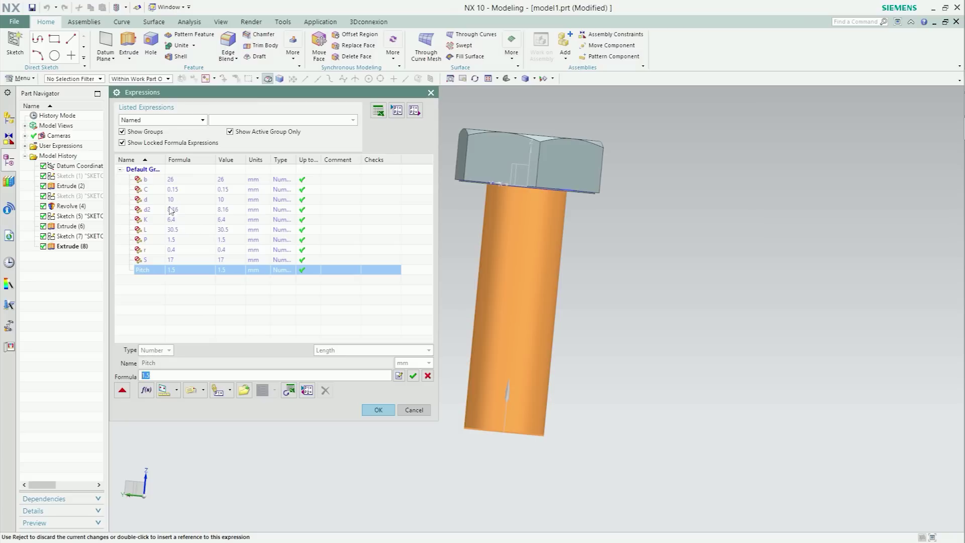
{"action": "type", "text": "P"}
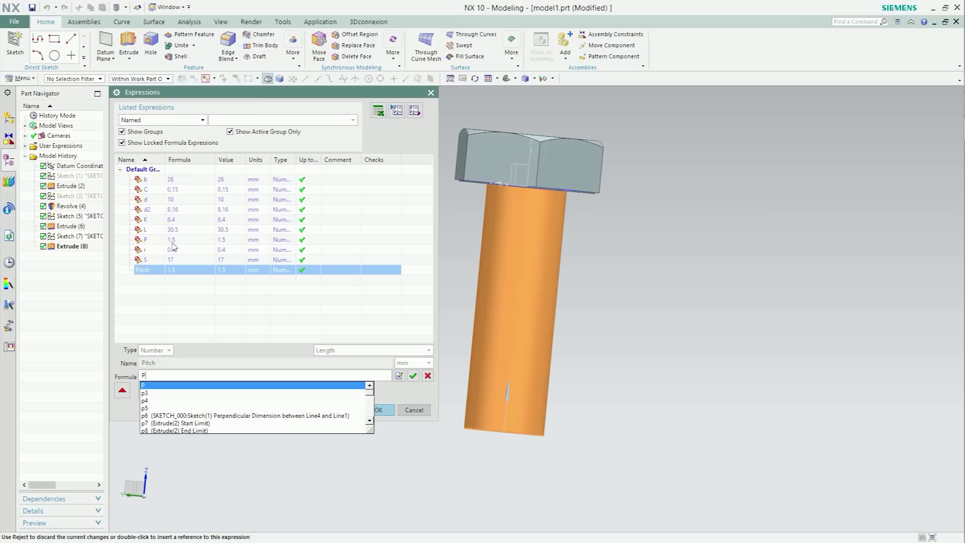
{"action": "left_click", "coordinate": [144, 386]}
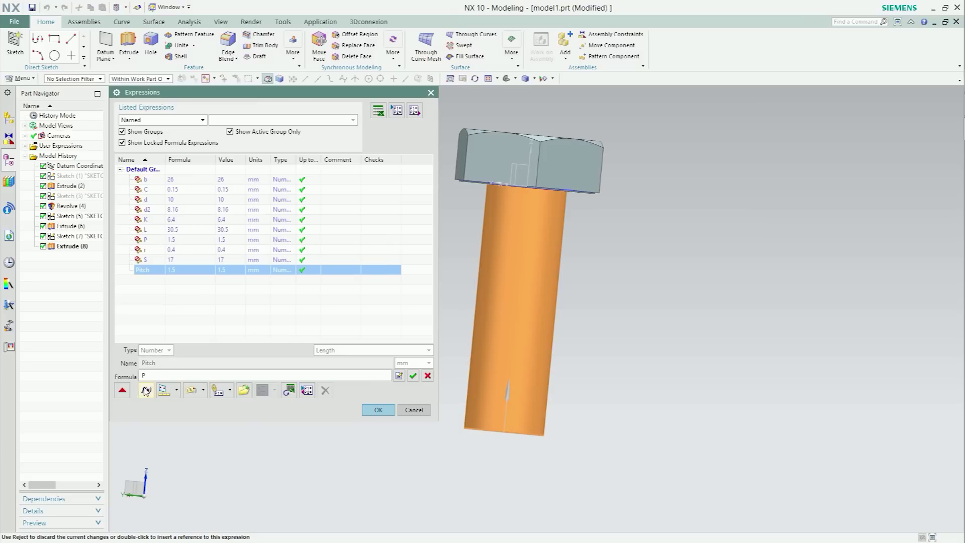
{"action": "left_click", "coordinate": [380, 410]}
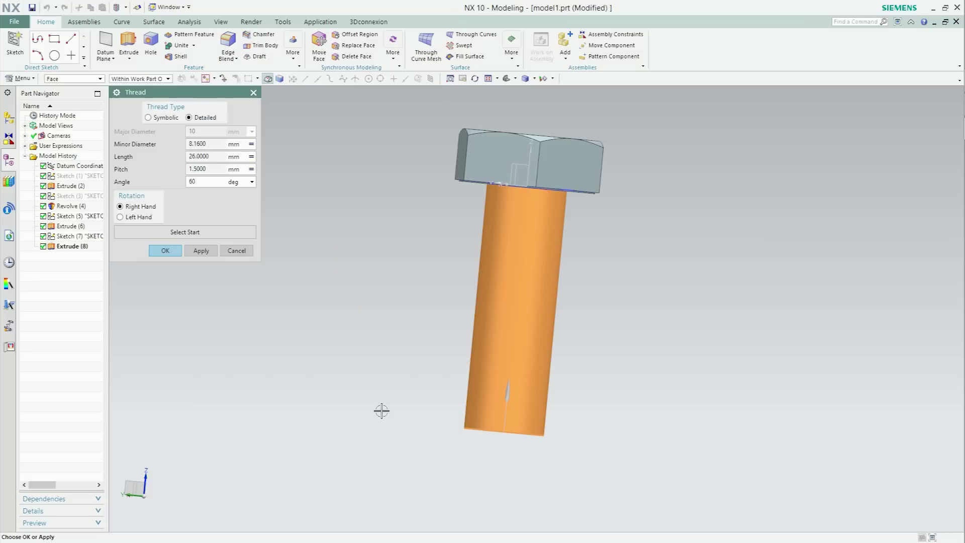
{"action": "left_click", "coordinate": [197, 250]}
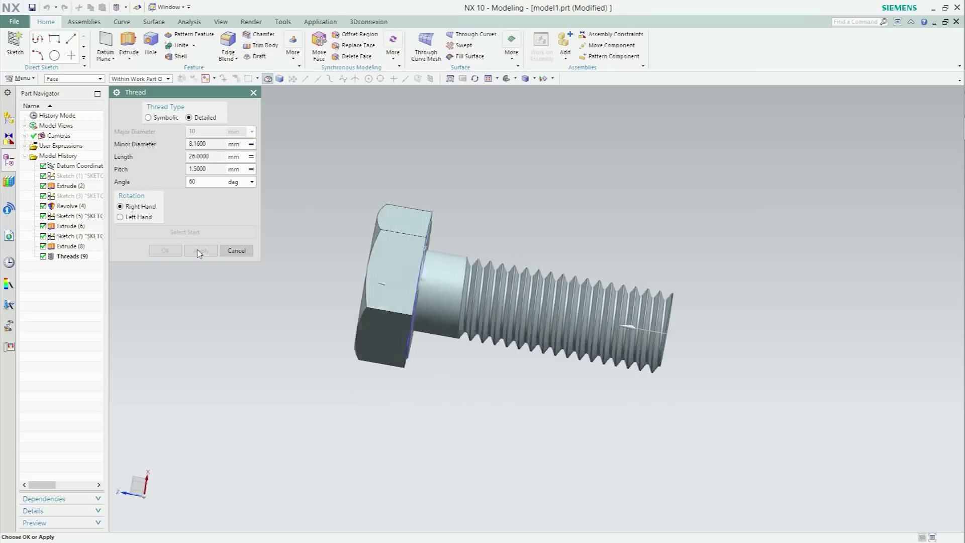
{"action": "left_click", "coordinate": [235, 251]}
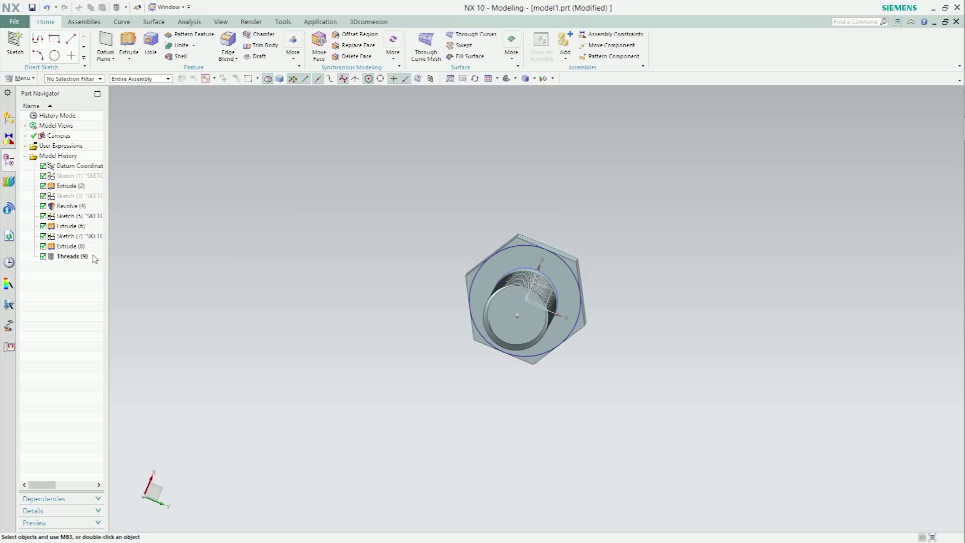
Step: Suppress Threads (9) and start a chamfer on the shank's free end edge
{"action": "left_click", "coordinate": [43, 256]}
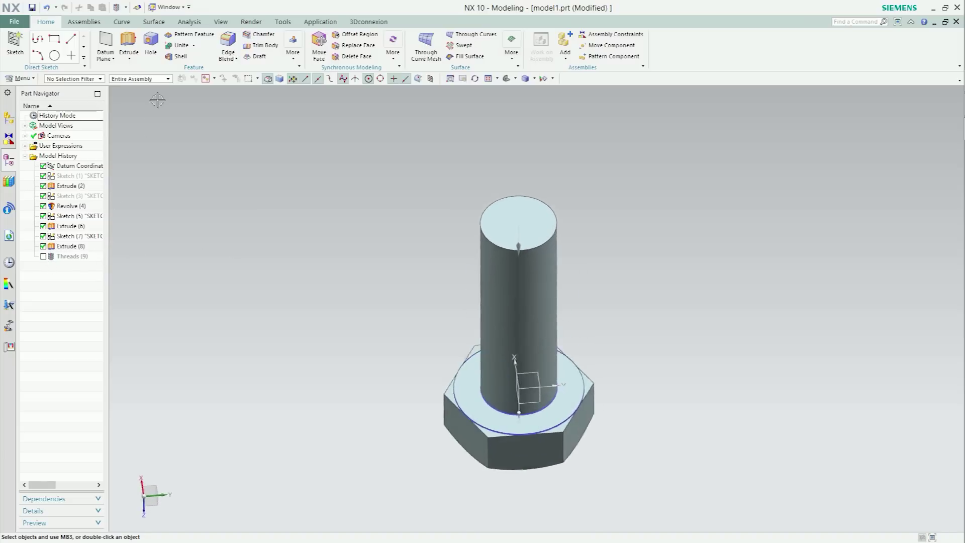
{"action": "left_click", "coordinate": [260, 40]}
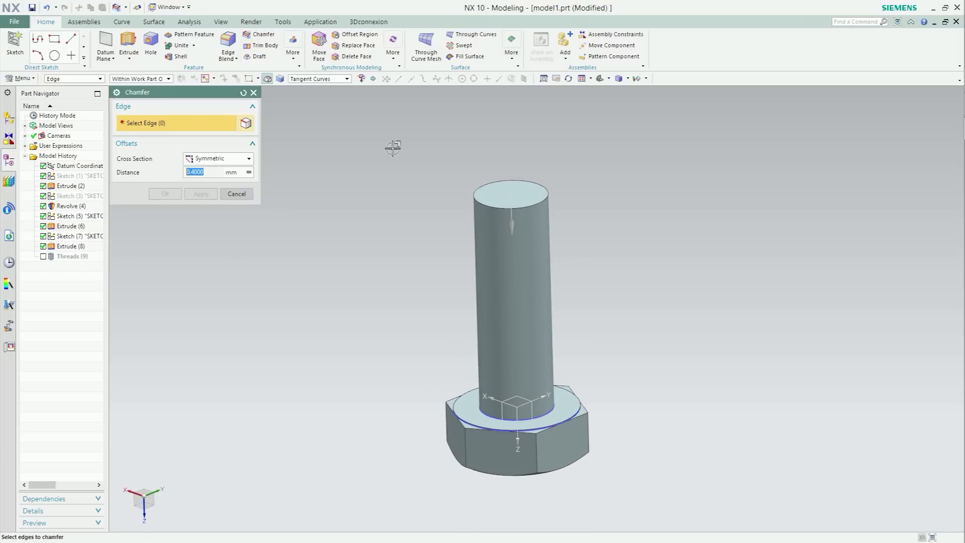
{"action": "left_click", "coordinate": [477, 204]}
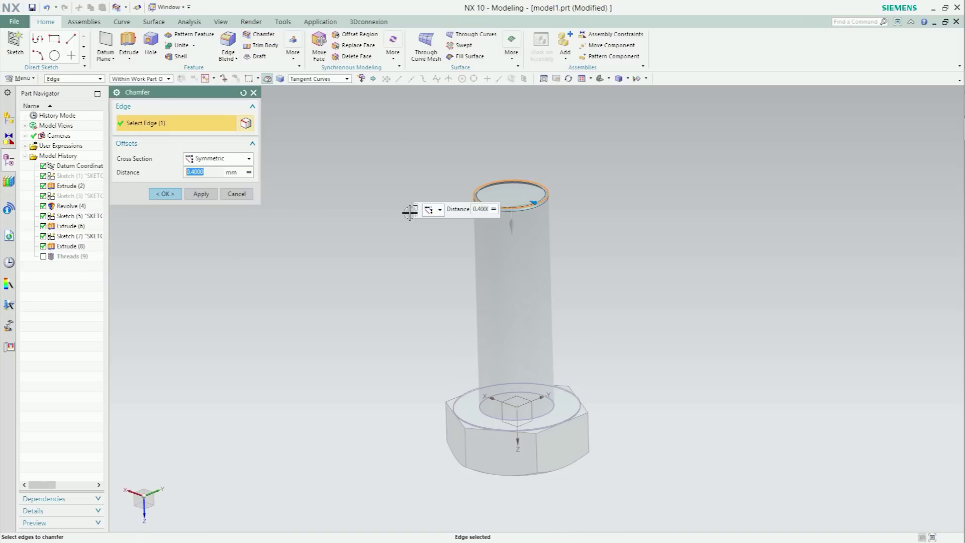
{"action": "left_click", "coordinate": [249, 173]}
{"action": "left_click", "coordinate": [258, 193]}
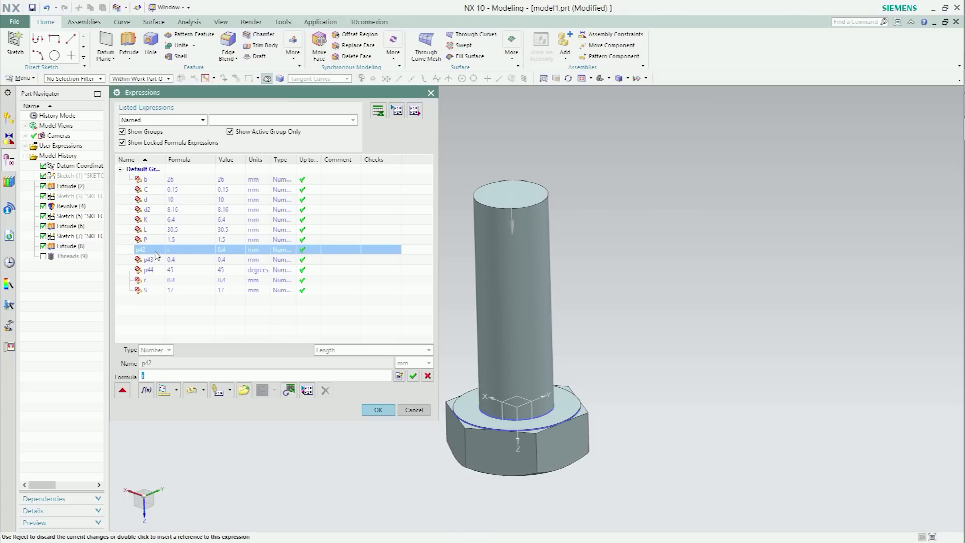
{"action": "double_click", "coordinate": [168, 251]}
{"action": "double_click", "coordinate": [172, 285]}
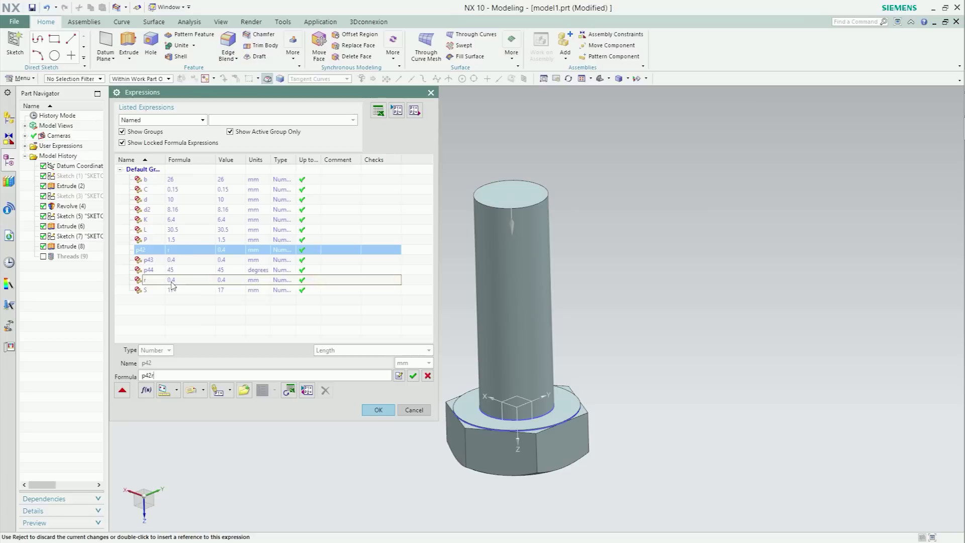
Step: Set the chamfer distance formula to r (0.4 mm), create it, and re-enable Threads (9)
{"action": "left_click_drag", "start_coordinate": [158, 375], "coordinate": [117, 372]}
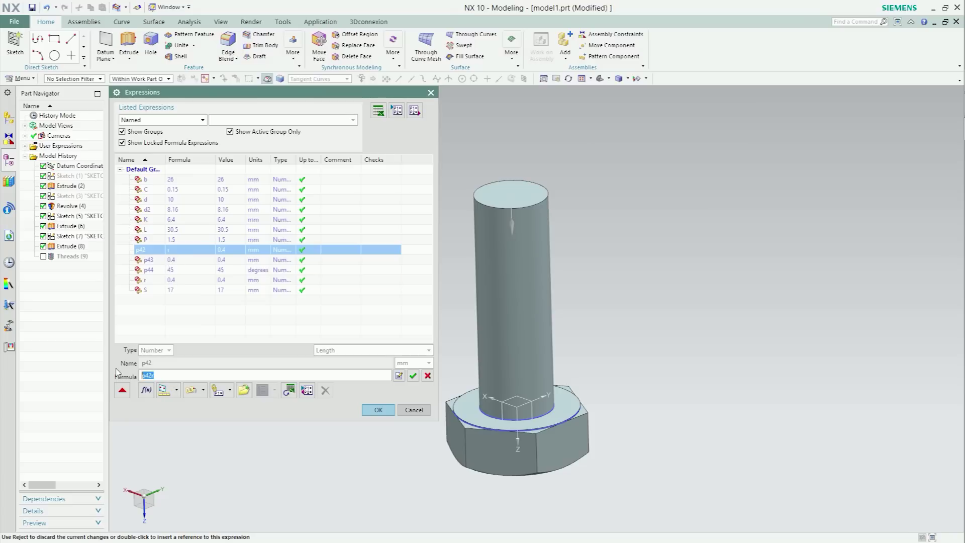
{"action": "key", "text": "BackSpace"}
{"action": "type", "text": "r"}
{"action": "left_click", "coordinate": [147, 386]}
{"action": "left_click", "coordinate": [378, 409]}
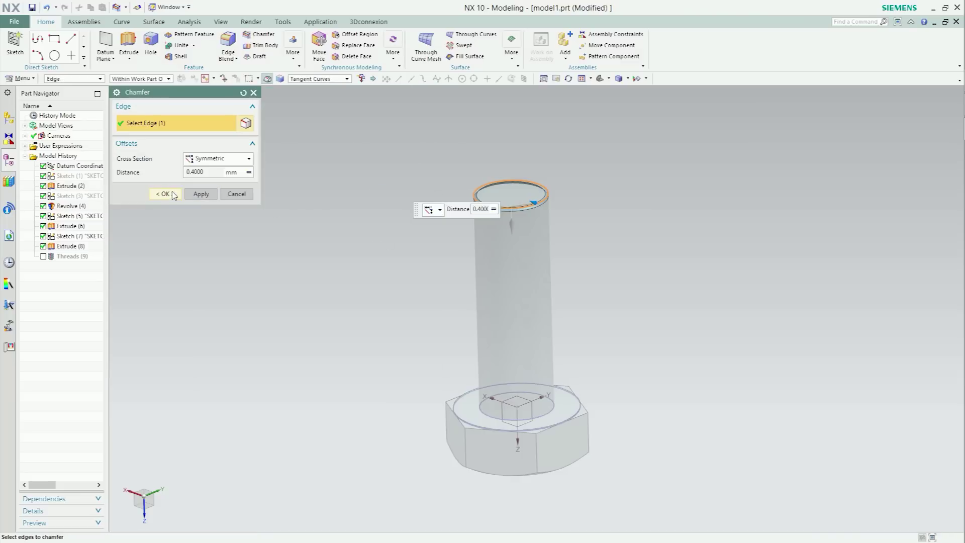
{"action": "left_click", "coordinate": [164, 193]}
{"action": "left_click", "coordinate": [43, 256]}
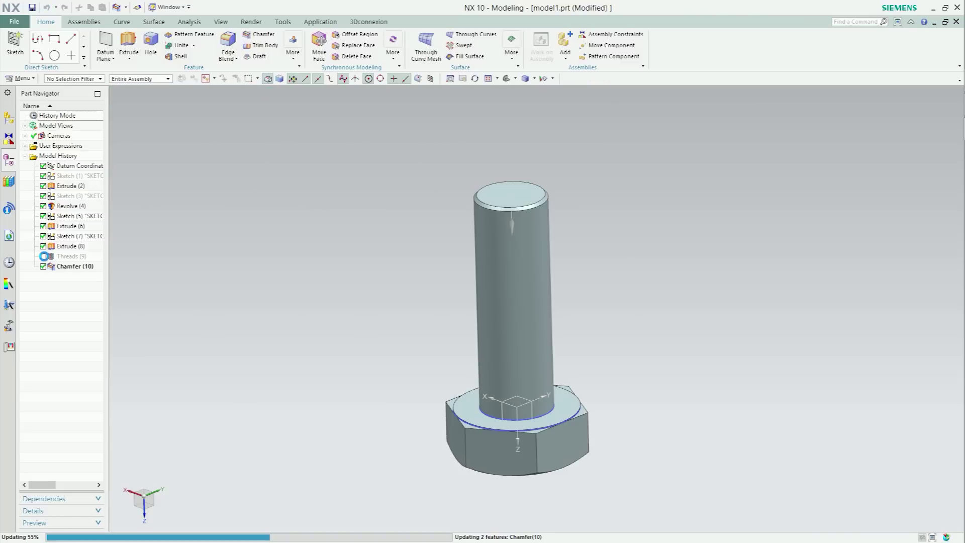
{"action": "middle_click_drag", "start_coordinate": [319, 224], "coordinate": [548, 82]}
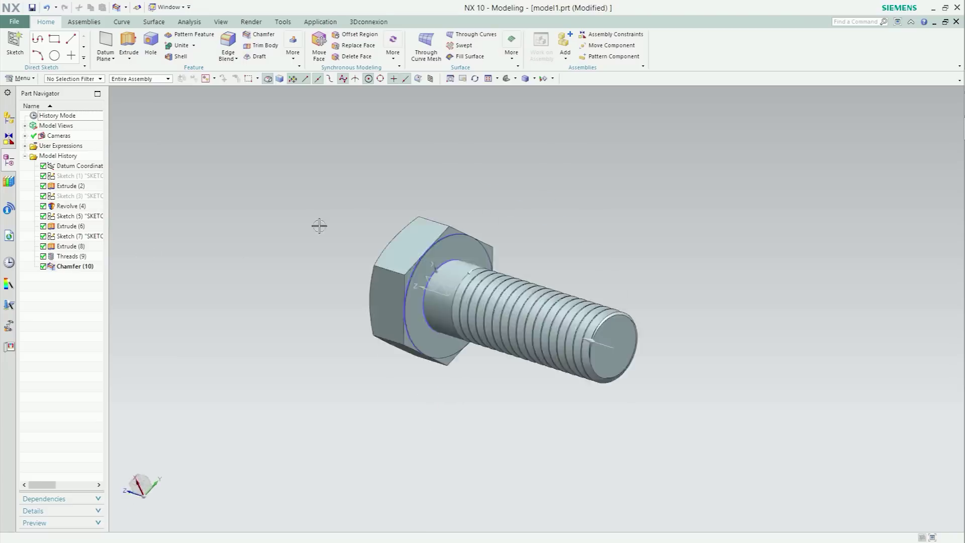
Step: Hide all sketches in Show and Hide so only the solid bolt shows
{"action": "left_click", "coordinate": [546, 80]}
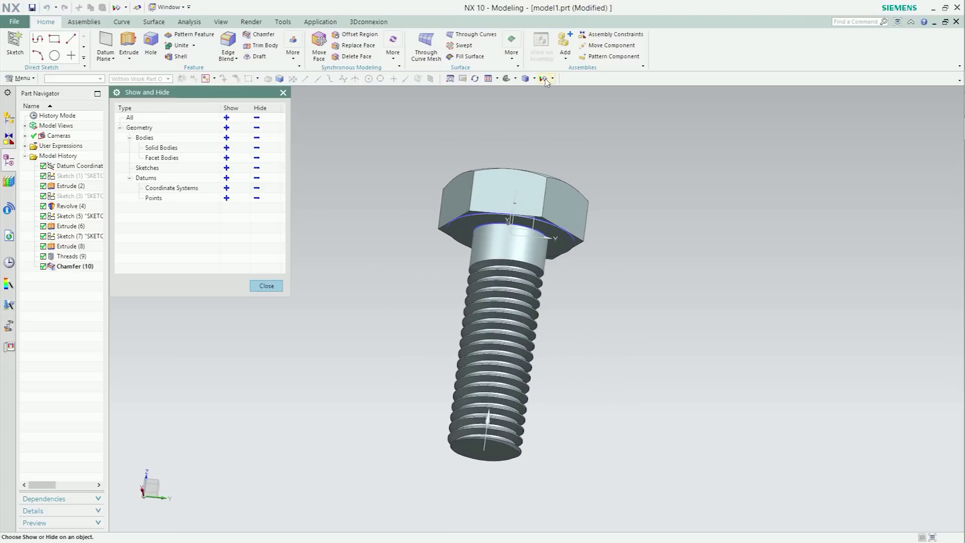
{"action": "left_click", "coordinate": [257, 169]}
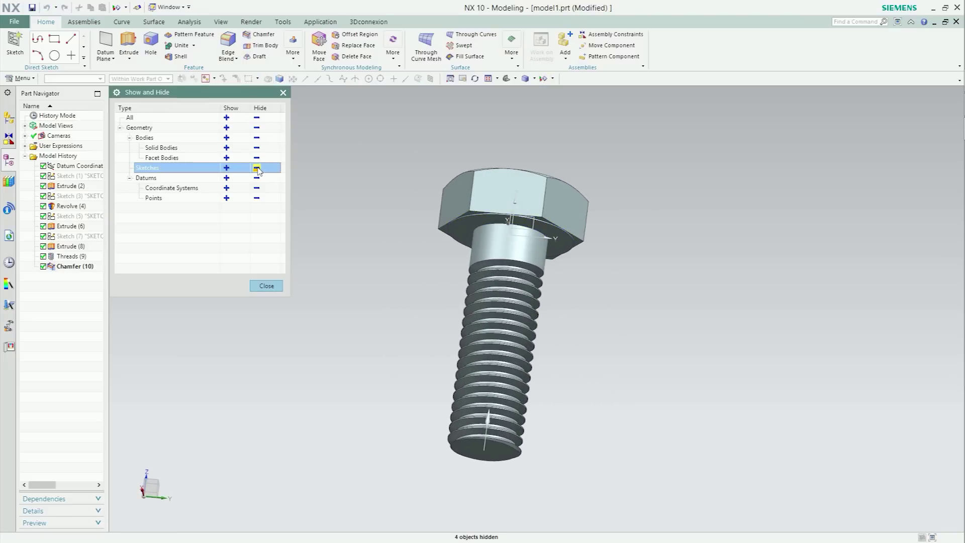
{"action": "left_click", "coordinate": [267, 285]}
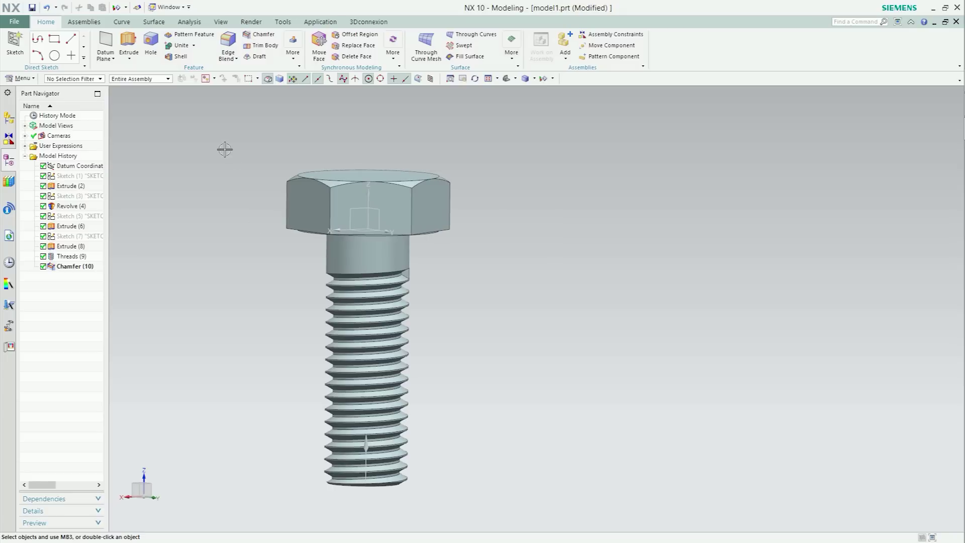
{"action": "left_click", "coordinate": [291, 23]}
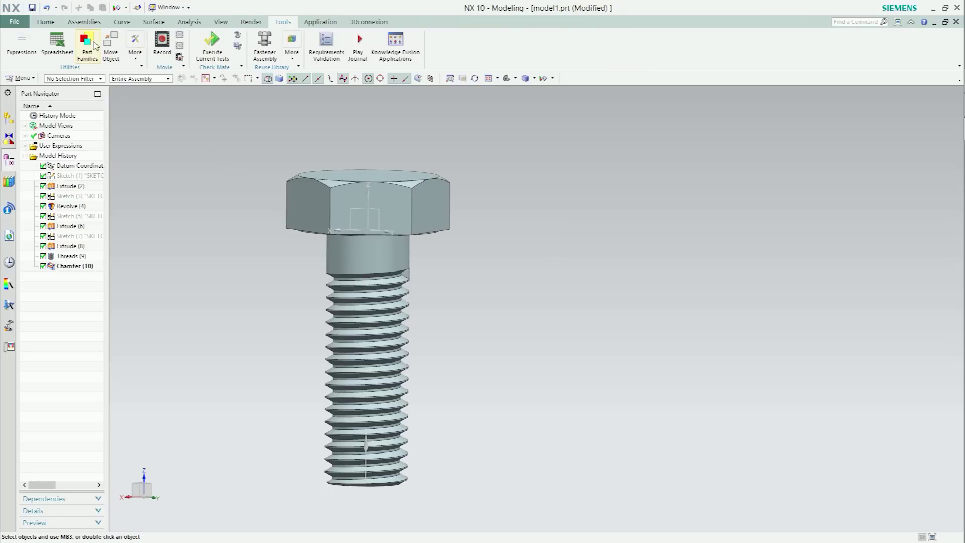
Step: Start a part family and add the d, P, K and C expression columns
{"action": "left_click", "coordinate": [87, 45]}
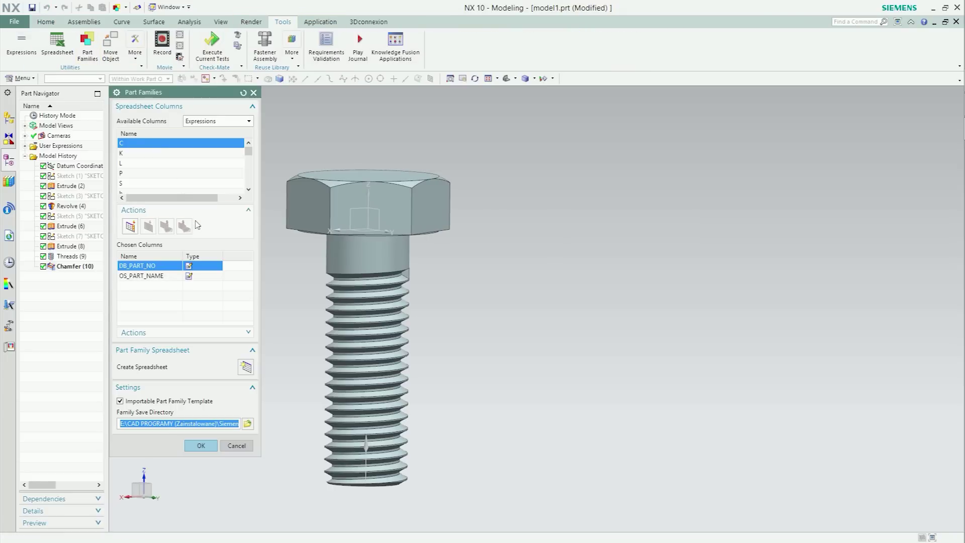
{"action": "left_click", "coordinate": [249, 189]}
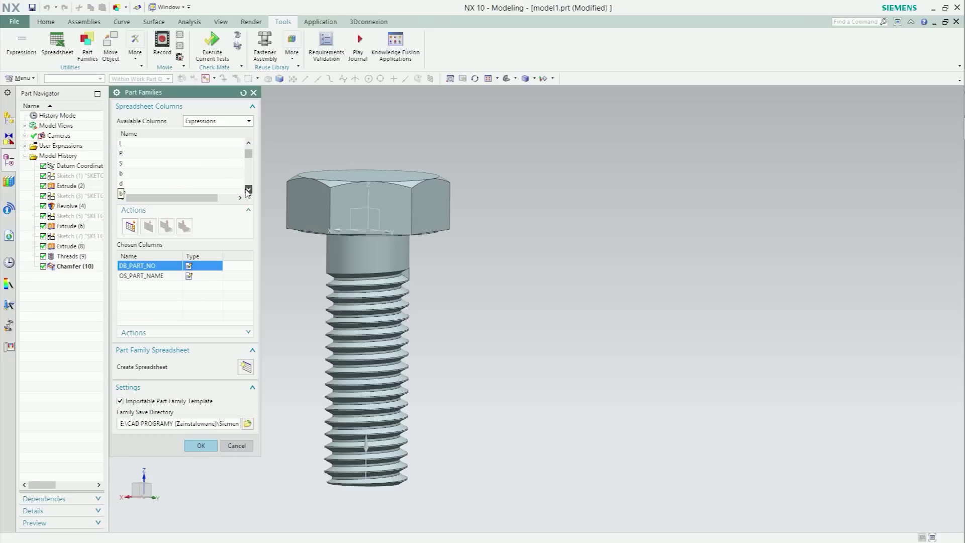
{"action": "left_click", "coordinate": [192, 184]}
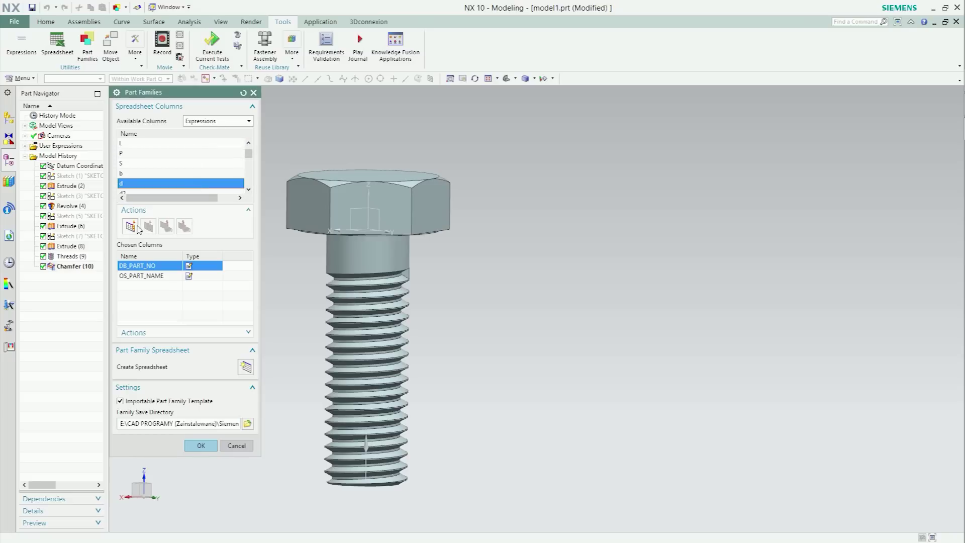
{"action": "left_click", "coordinate": [131, 227]}
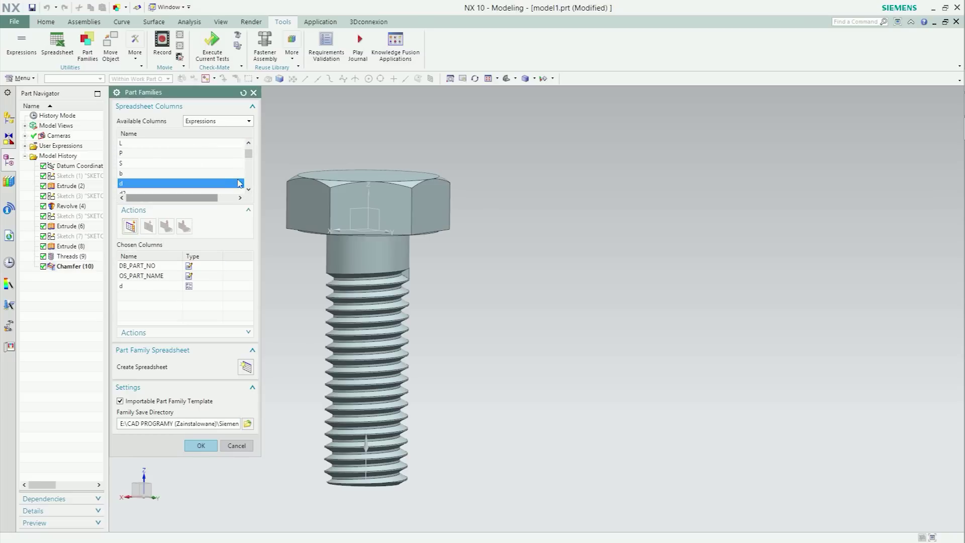
{"action": "left_click", "coordinate": [196, 153]}
{"action": "left_click", "coordinate": [131, 228]}
{"action": "left_click", "coordinate": [248, 145]}
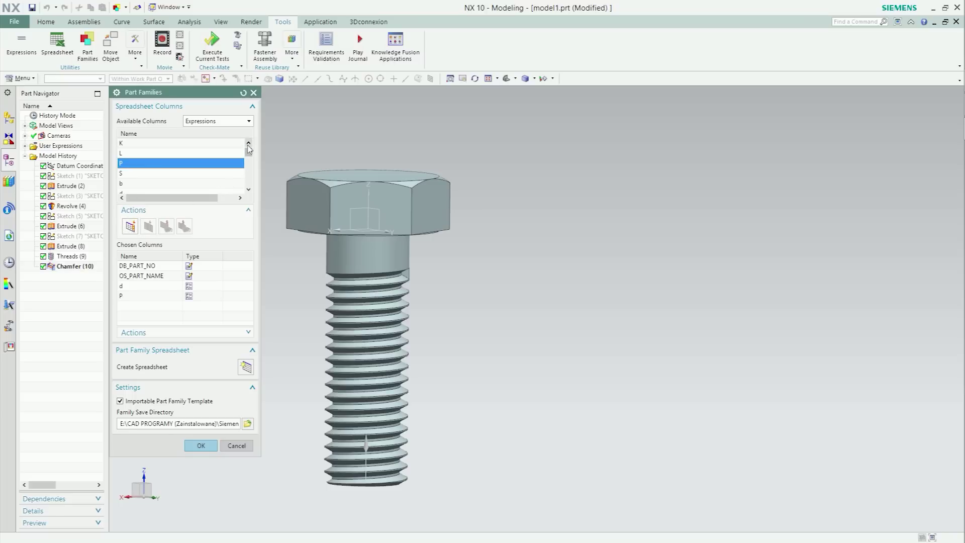
{"action": "left_click", "coordinate": [181, 155]}
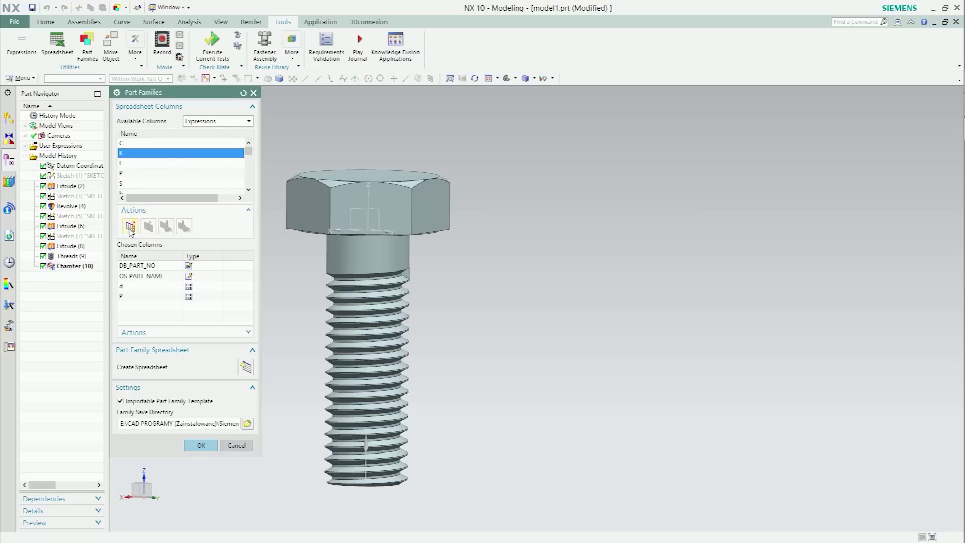
{"action": "left_click", "coordinate": [131, 227]}
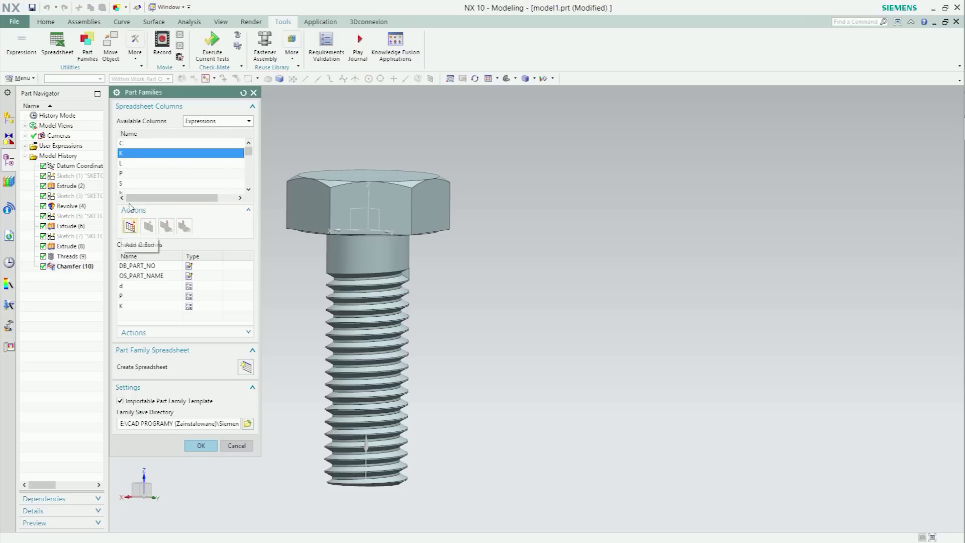
{"action": "left_click", "coordinate": [138, 144]}
{"action": "left_click", "coordinate": [130, 228]}
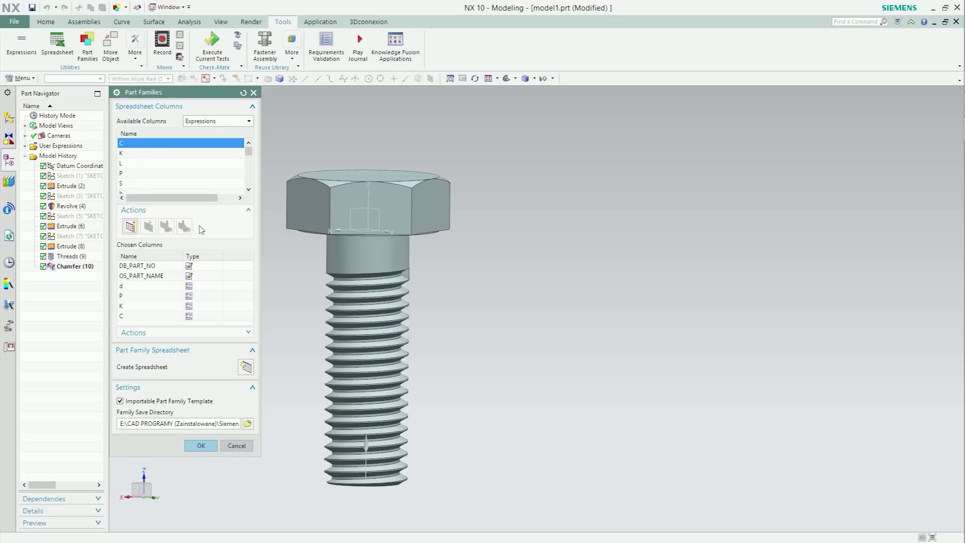
Step: Append the r, S, L, b and d2 expressions as part family columns
{"action": "left_click_drag", "start_coordinate": [249, 152], "coordinate": [249, 182]}
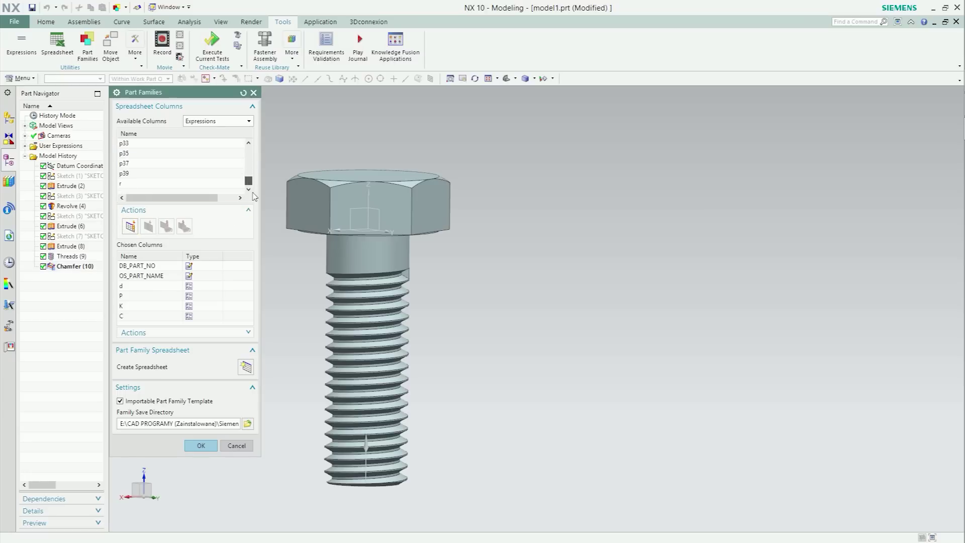
{"action": "left_click", "coordinate": [150, 184]}
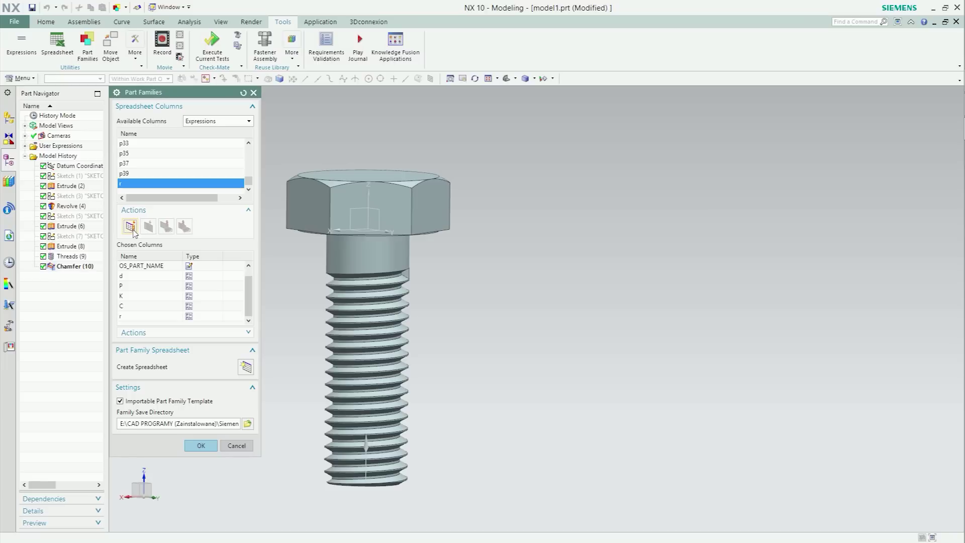
{"action": "left_click", "coordinate": [130, 227]}
{"action": "left_click_drag", "start_coordinate": [248, 181], "coordinate": [239, 143]}
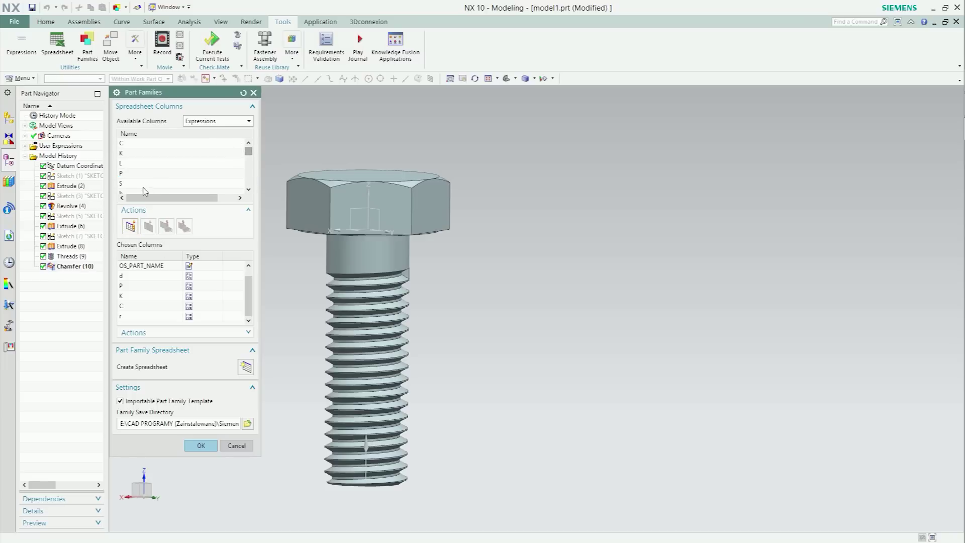
{"action": "left_click", "coordinate": [139, 185]}
{"action": "left_click", "coordinate": [130, 227]}
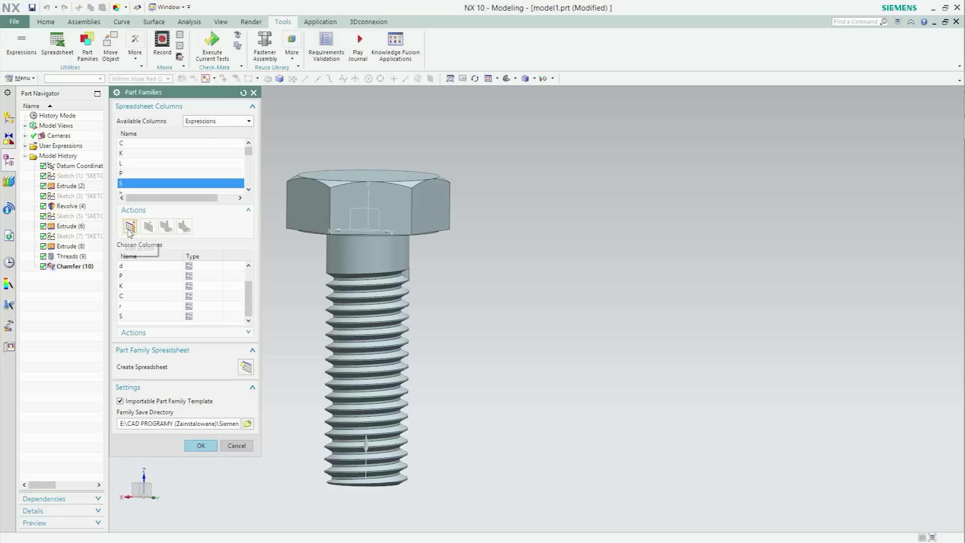
{"action": "left_click", "coordinate": [133, 164]}
{"action": "left_click", "coordinate": [131, 227]}
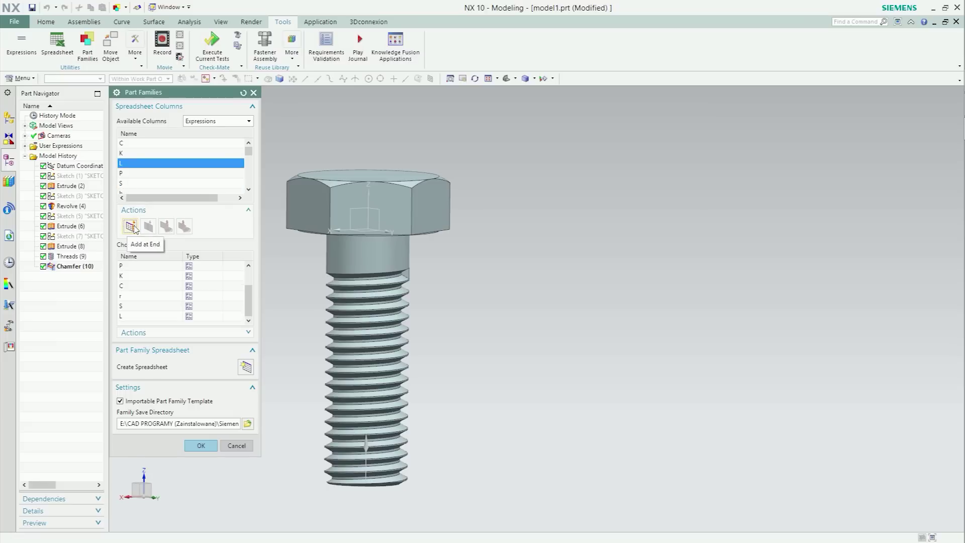
{"action": "left_click", "coordinate": [249, 190]}
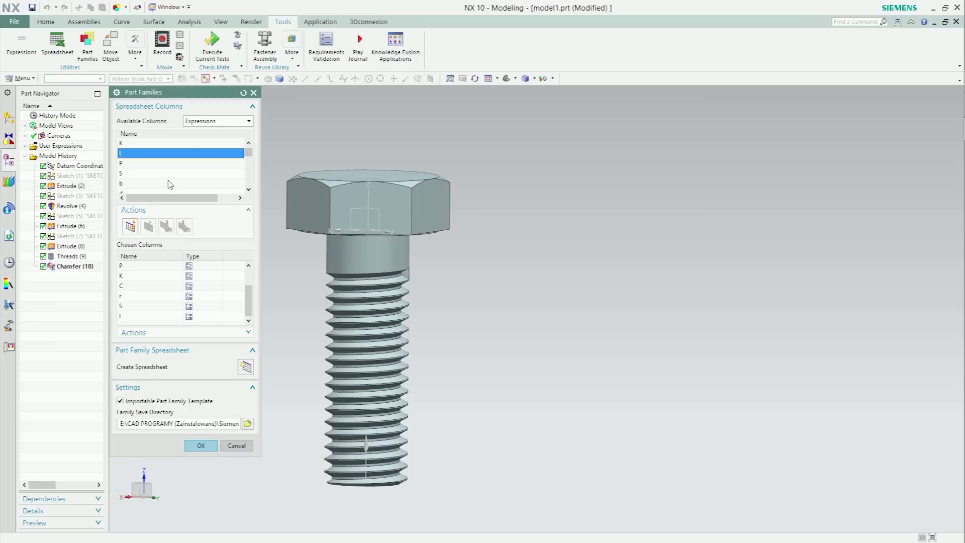
{"action": "left_click", "coordinate": [170, 184]}
{"action": "left_click", "coordinate": [130, 226]}
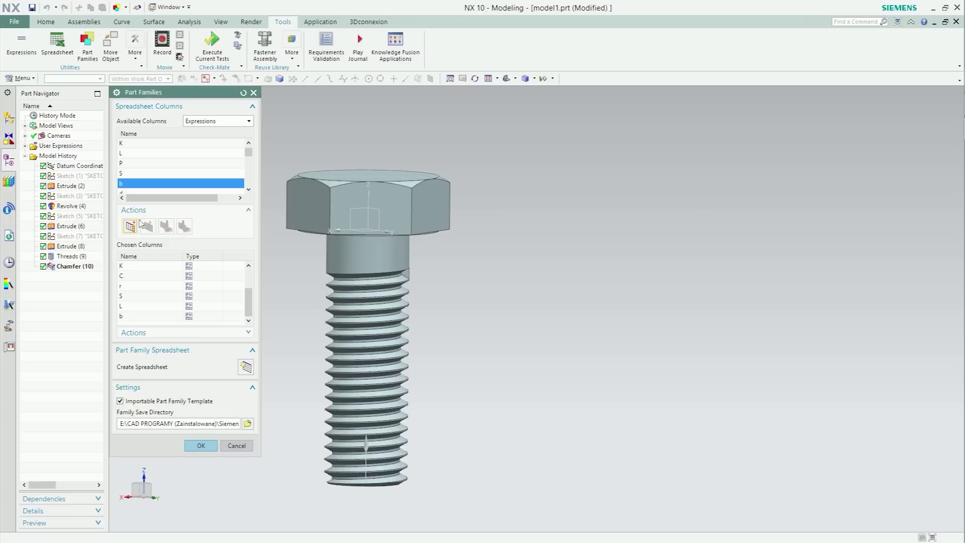
{"action": "left_click", "coordinate": [249, 190]}
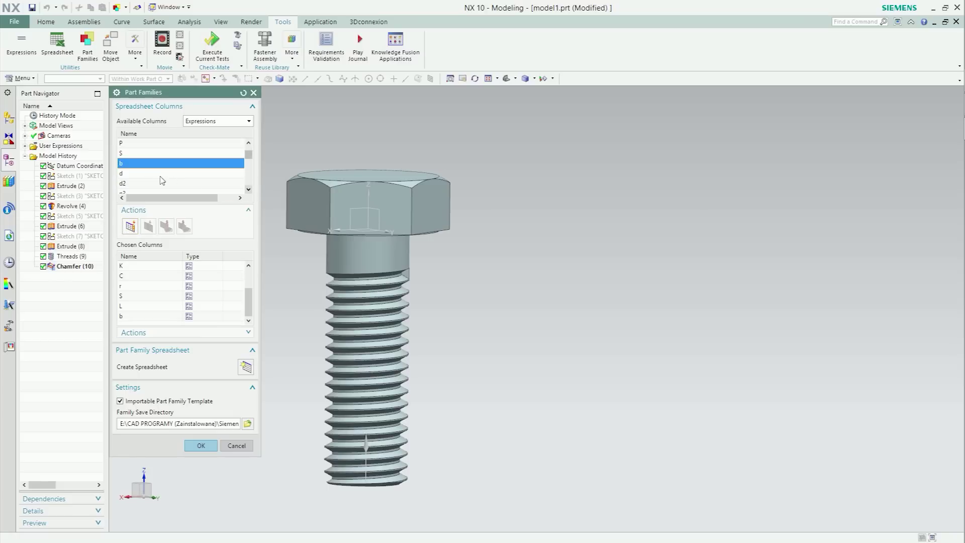
{"action": "left_click", "coordinate": [160, 183]}
{"action": "left_click", "coordinate": [130, 227]}
Step: Save the family to a new Nowy folder in Desktop\śruba and generate the spreadsheet
{"action": "left_click", "coordinate": [247, 423]}
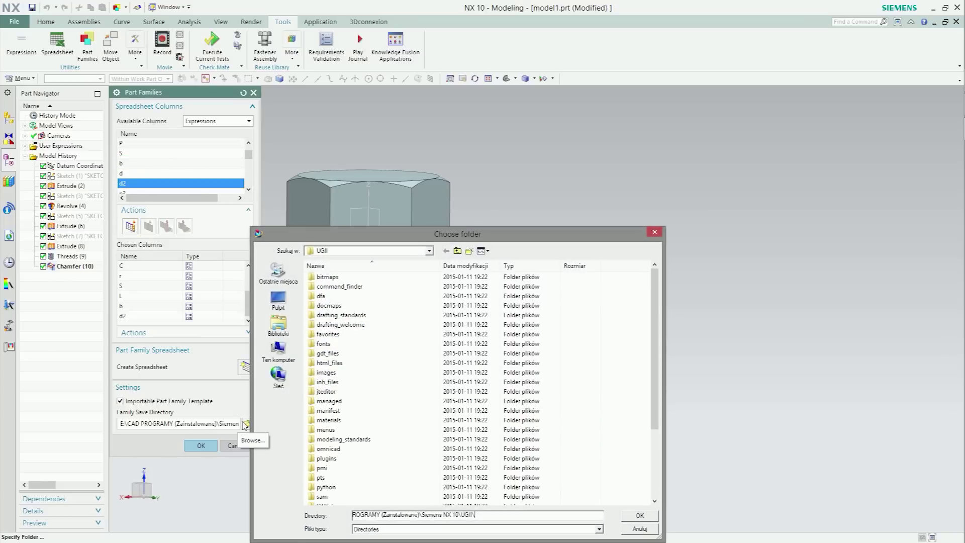
{"action": "left_click", "coordinate": [278, 299]}
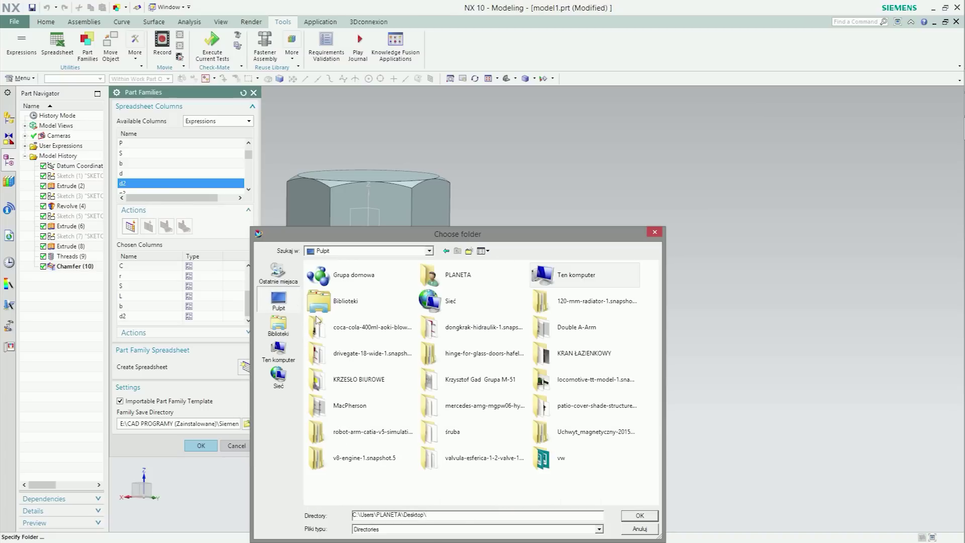
{"action": "double_click", "coordinate": [464, 435]}
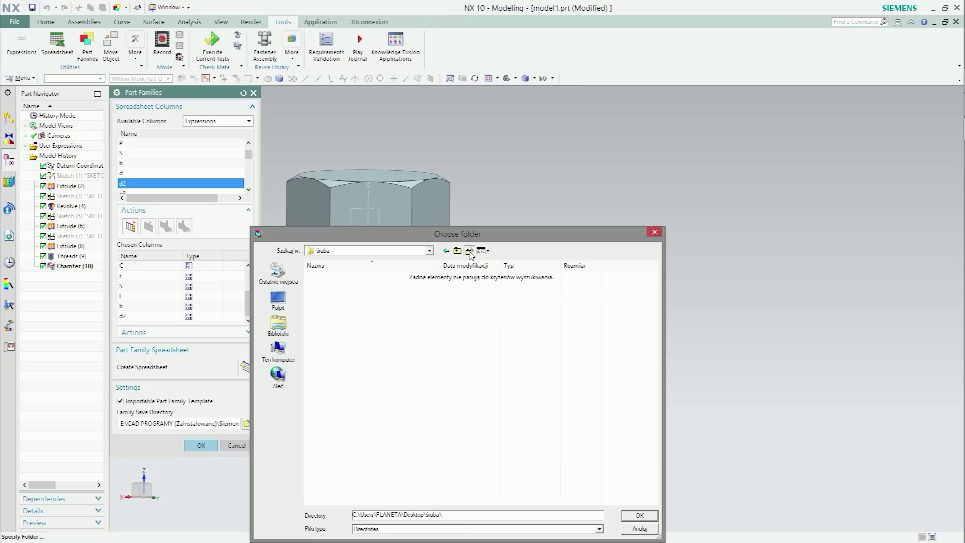
{"action": "left_click", "coordinate": [470, 252]}
{"action": "double_click", "coordinate": [320, 279]}
{"action": "left_click", "coordinate": [637, 516]}
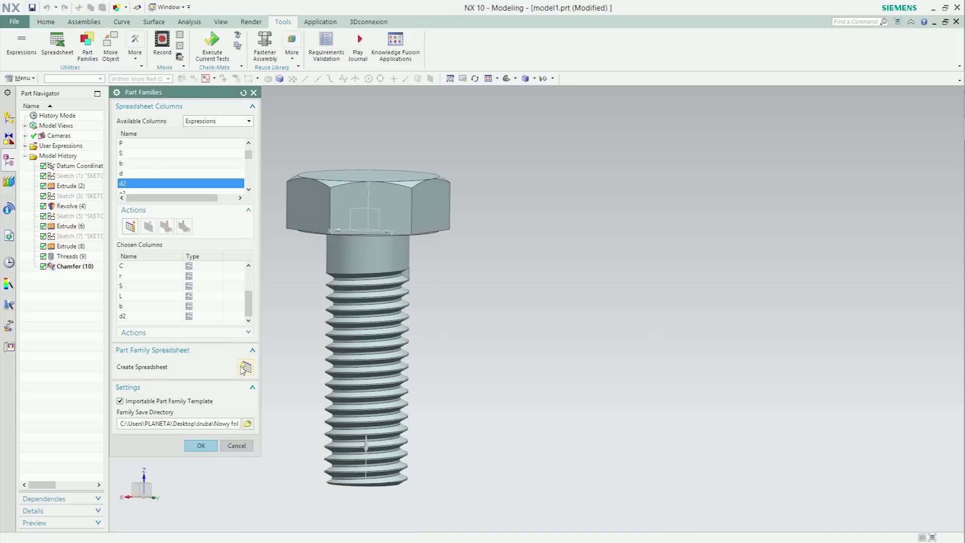
{"action": "left_click", "coordinate": [244, 368]}
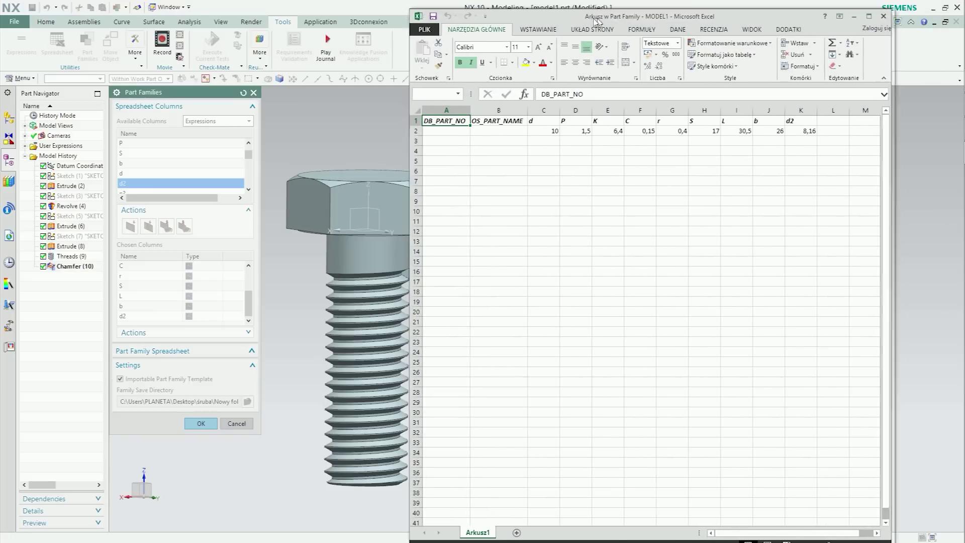
Step: Move the part-family spreadsheet to the left half and bring up Zeszyt1.xlsx
{"action": "left_click_drag", "start_coordinate": [671, 12], "coordinate": [464, 22]}
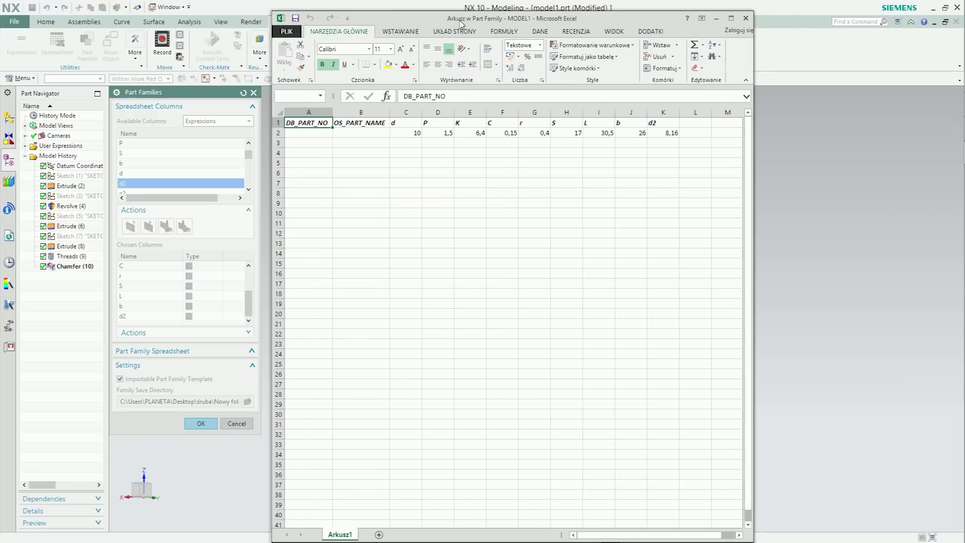
{"action": "left_click_drag", "start_coordinate": [463, 22], "coordinate": [209, 12]}
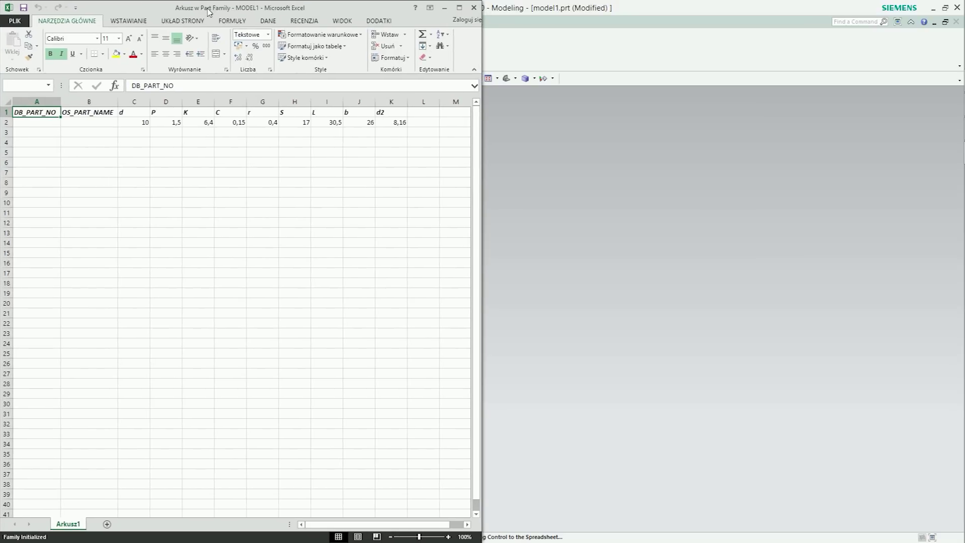
{"action": "key", "text": "alt+Tab"}
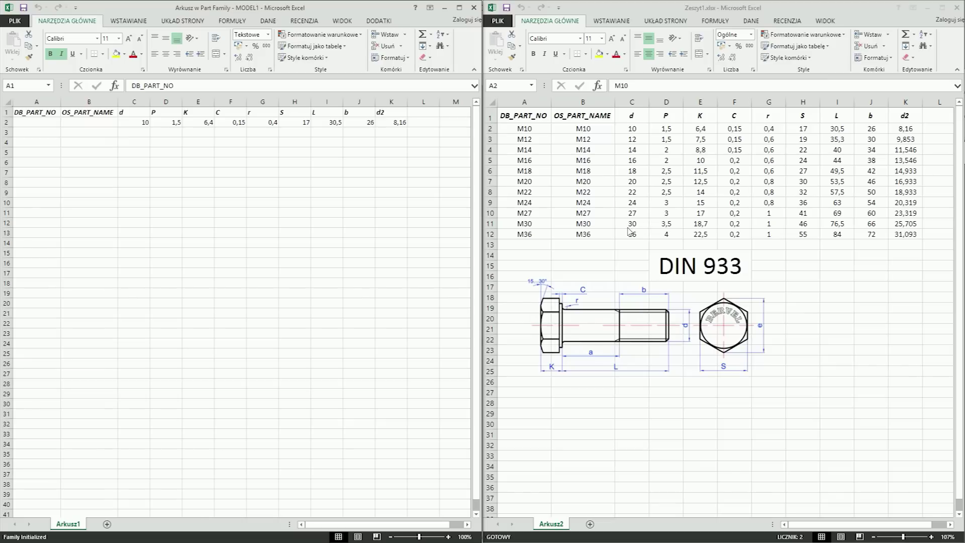
Step: Copy the DIN 933 bolt drawing from Zeszyt1 into the family sheet around row 18
{"action": "left_click", "coordinate": [632, 326]}
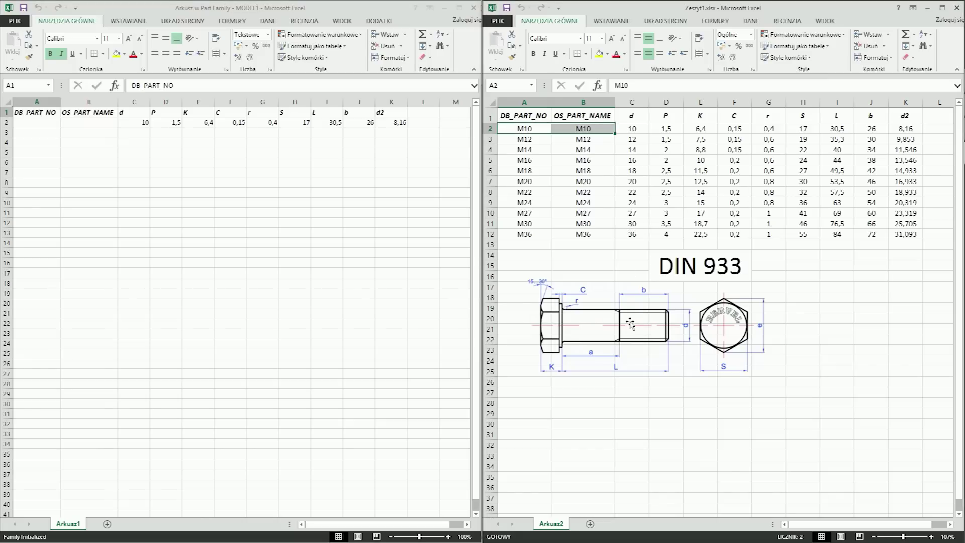
{"action": "left_click", "coordinate": [631, 323]}
{"action": "key", "text": "ctrl+c"}
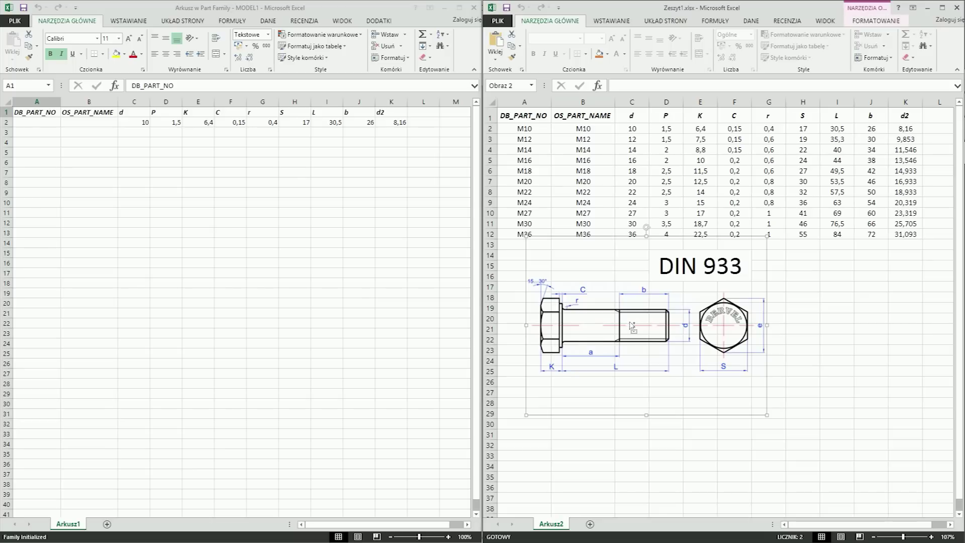
{"action": "left_click", "coordinate": [101, 309]}
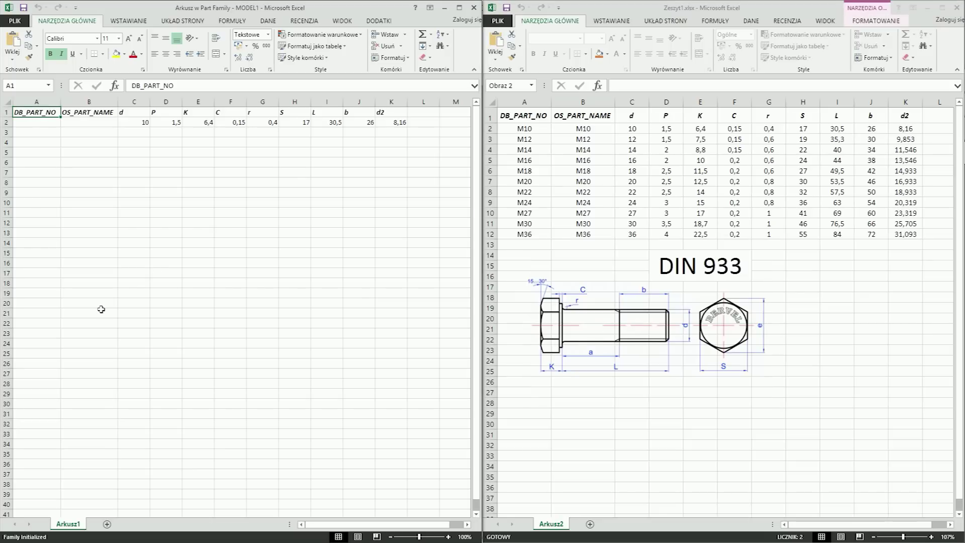
{"action": "key", "text": "ctrl+v"}
{"action": "left_click_drag", "start_coordinate": [127, 176], "coordinate": [172, 356]}
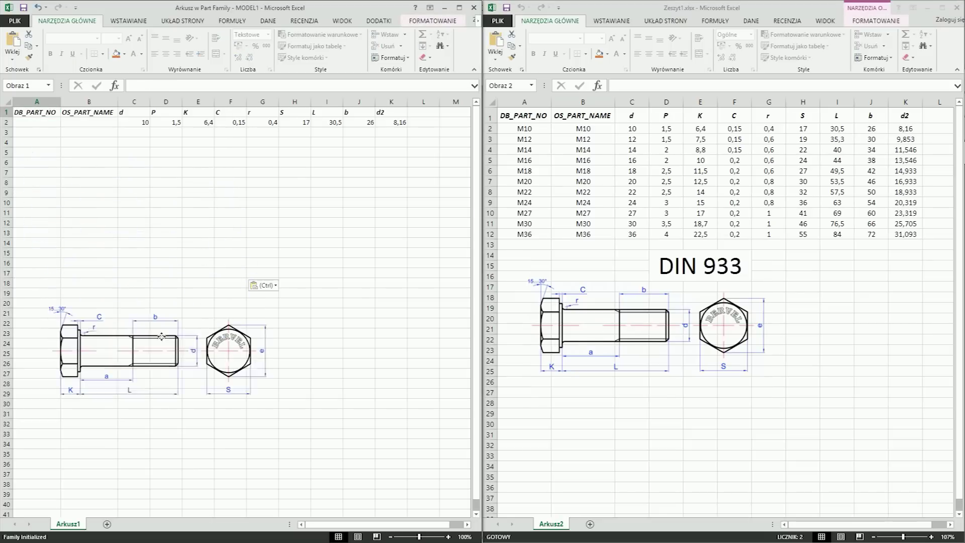
{"action": "left_click", "coordinate": [388, 342]}
Step: Paste the M10–M36 rows A2:K12 into the family sheet at A2, then minimize Zeszyt1
{"action": "left_click", "coordinate": [523, 138]}
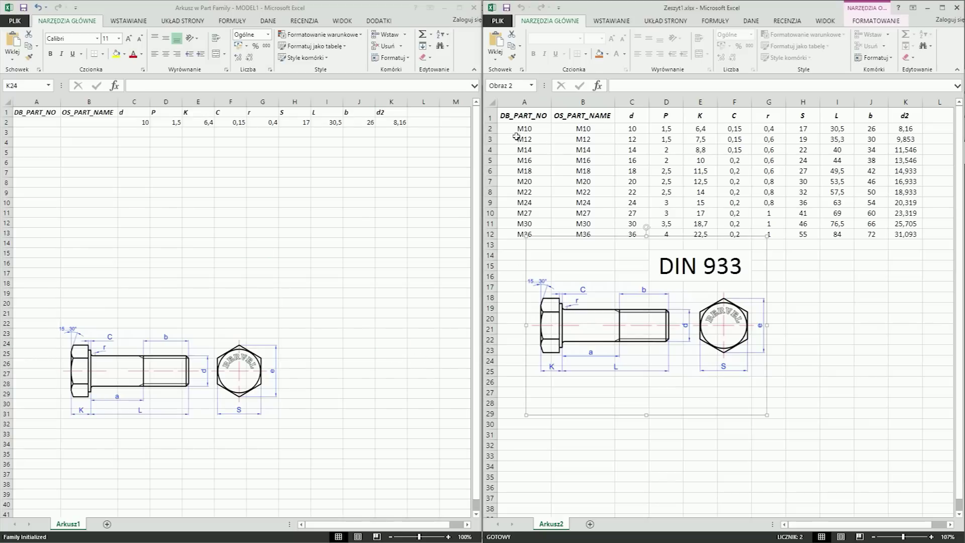
{"action": "mouse_move", "coordinate": [517, 139]}
{"action": "left_mouse_down"}
{"action": "mouse_move", "coordinate": [792, 216]}
{"action": "mouse_move", "coordinate": [900, 230]}
{"action": "left_mouse_up"}
{"action": "left_click_drag", "start_coordinate": [516, 129], "coordinate": [896, 231]}
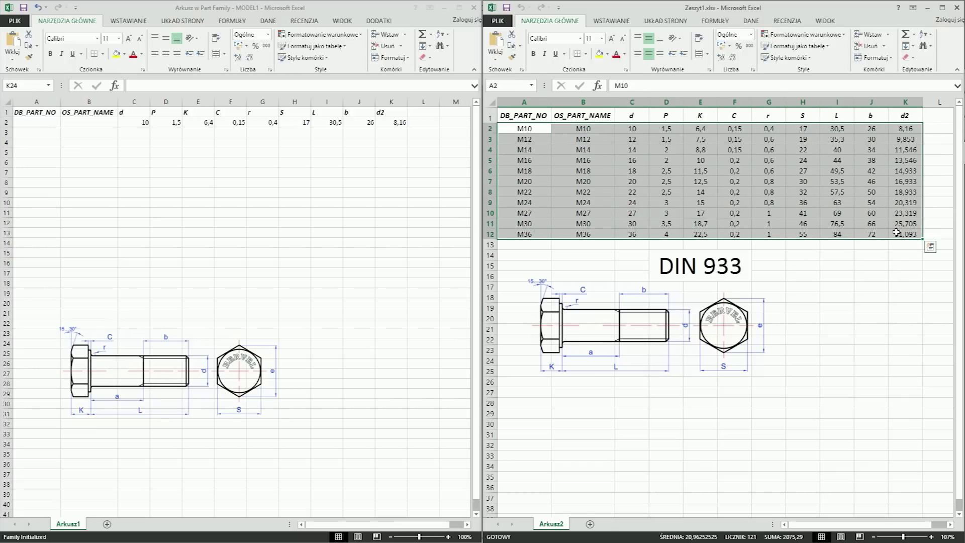
{"action": "key", "text": "ctrl+c"}
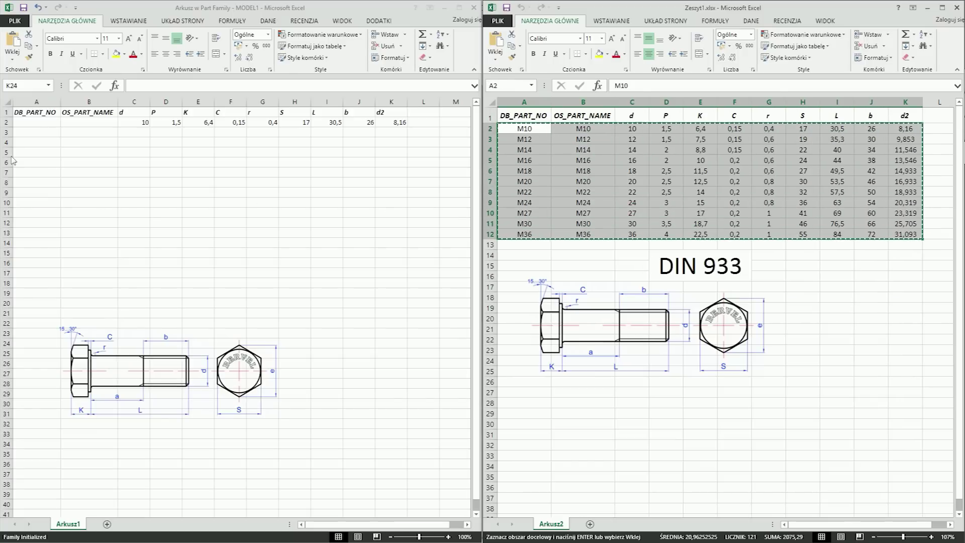
{"action": "left_click", "coordinate": [31, 127]}
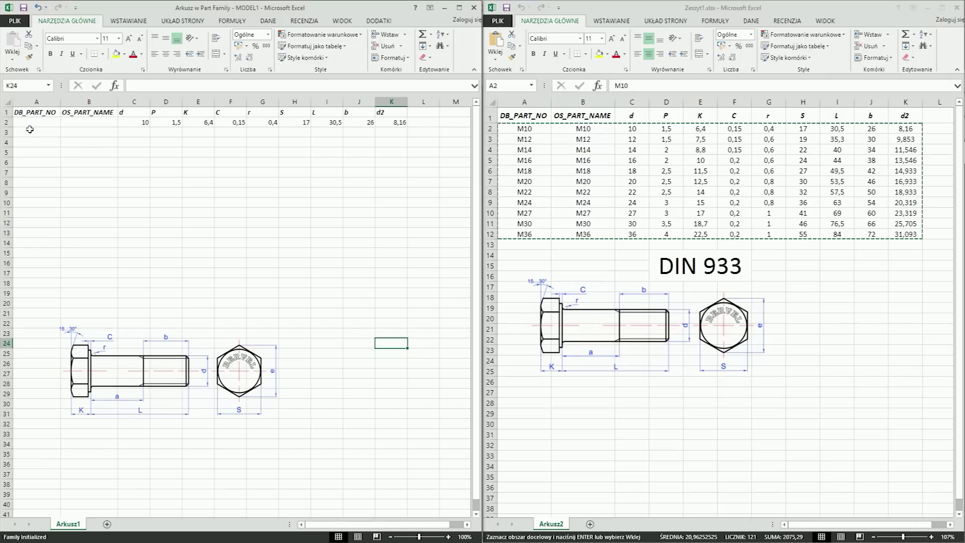
{"action": "left_click", "coordinate": [27, 123]}
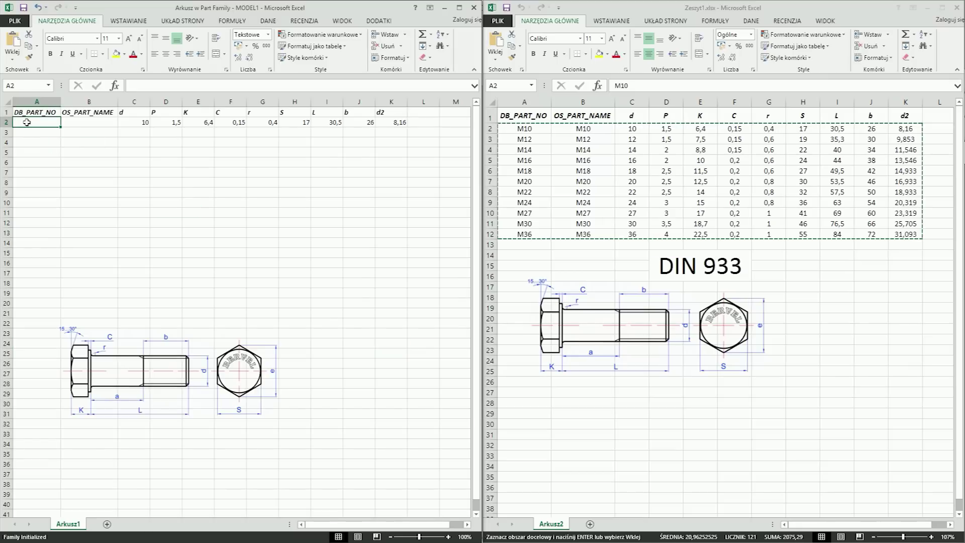
{"action": "key", "text": "ctrl+v"}
{"action": "left_click", "coordinate": [384, 313]}
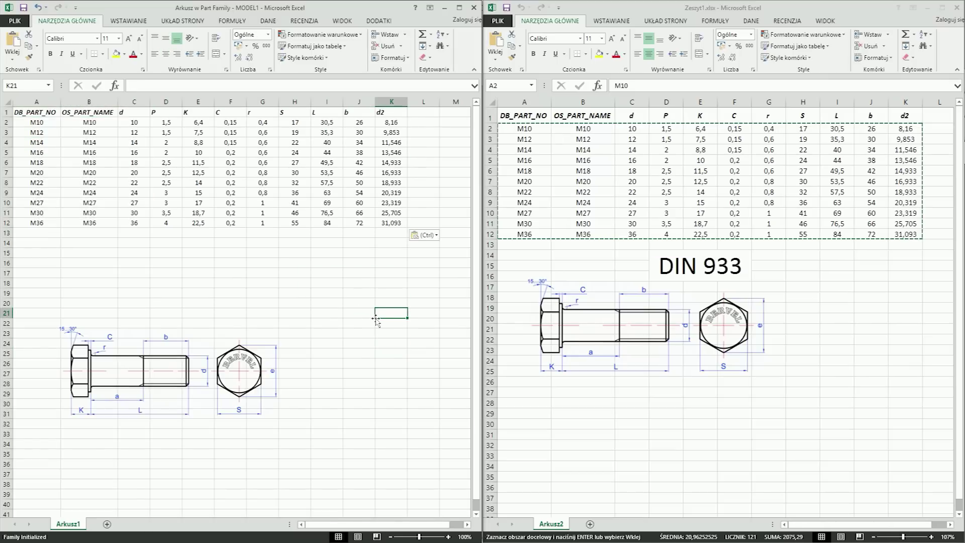
{"action": "left_click", "coordinate": [929, 6]}
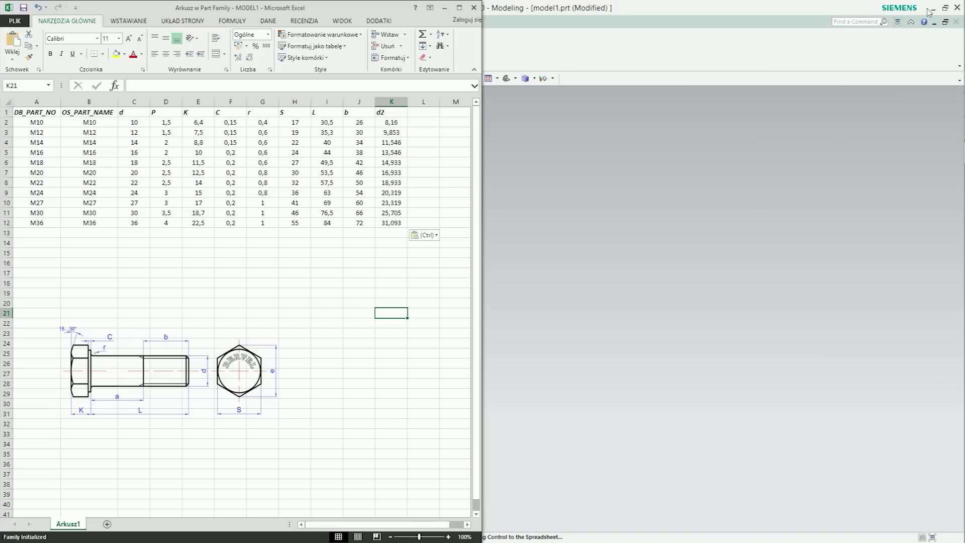
Step: Select size rows 2–12 (M10–M36) and exit to NX via DODATKI > PartFamily
{"action": "left_click_drag", "start_coordinate": [185, 378], "coordinate": [228, 308]}
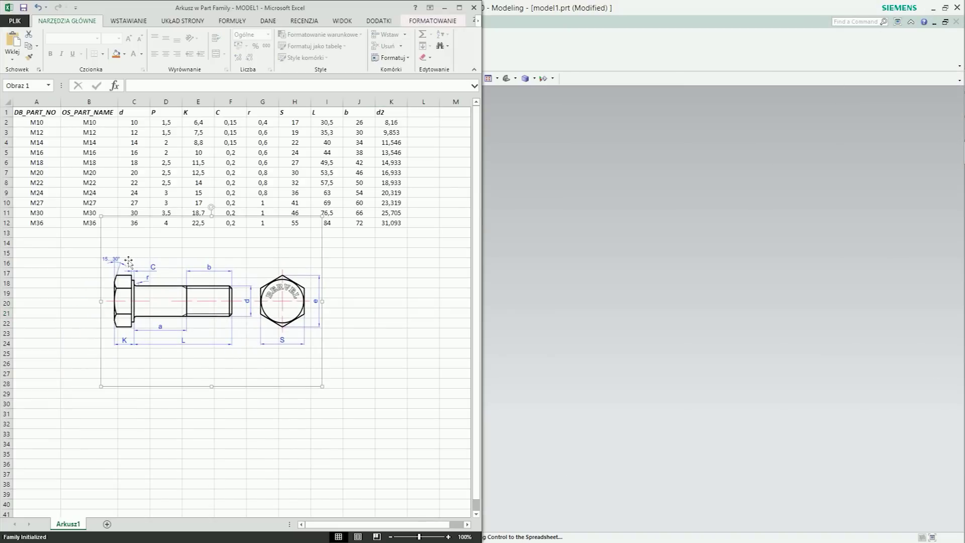
{"action": "left_click", "coordinate": [6, 112]}
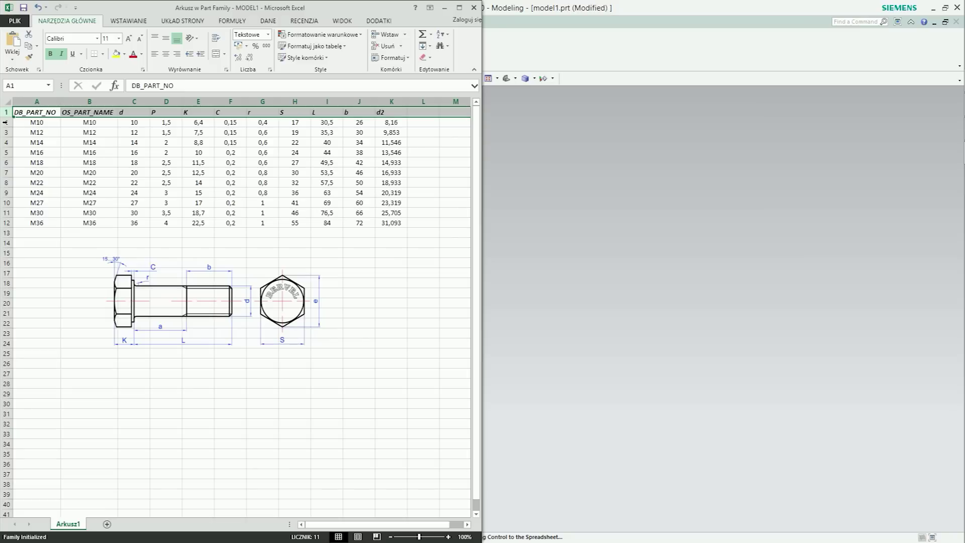
{"action": "left_click", "coordinate": [5, 122]}
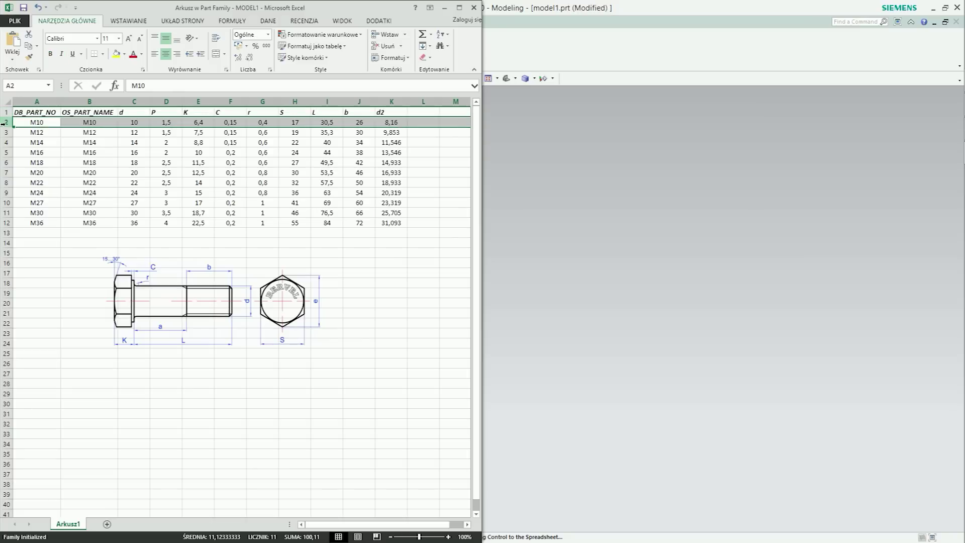
{"action": "left_click_drag", "start_coordinate": [6, 125], "coordinate": [5, 223]}
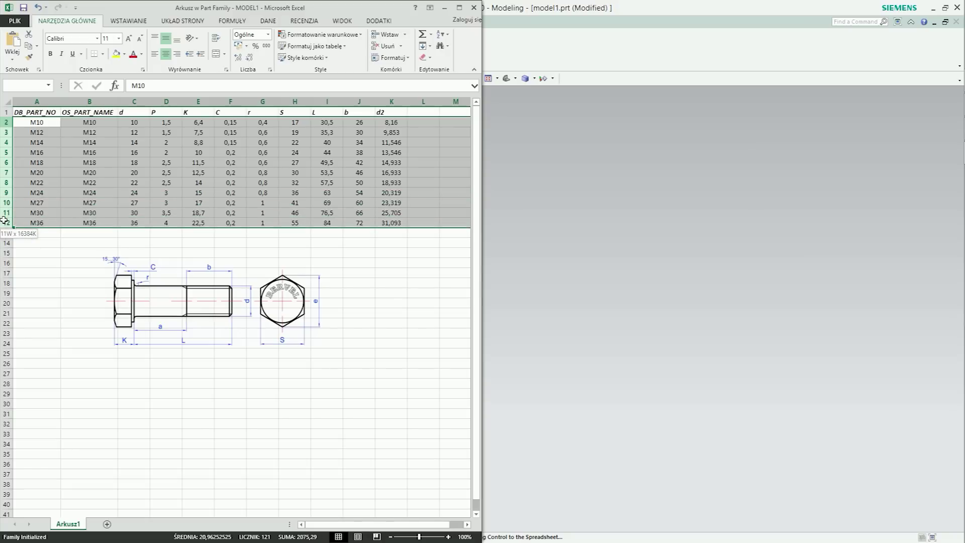
{"action": "left_click", "coordinate": [379, 23]}
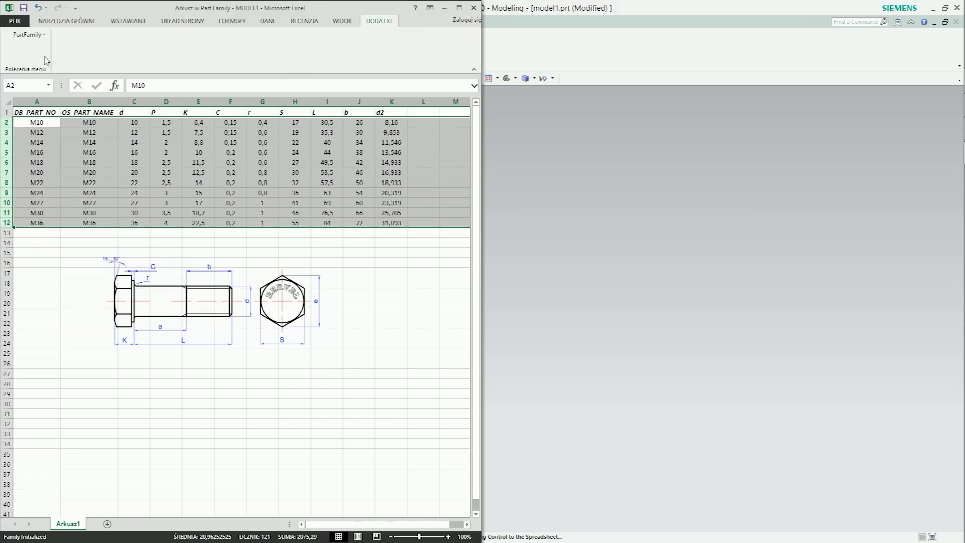
{"action": "left_click", "coordinate": [29, 34]}
{"action": "left_click", "coordinate": [49, 96]}
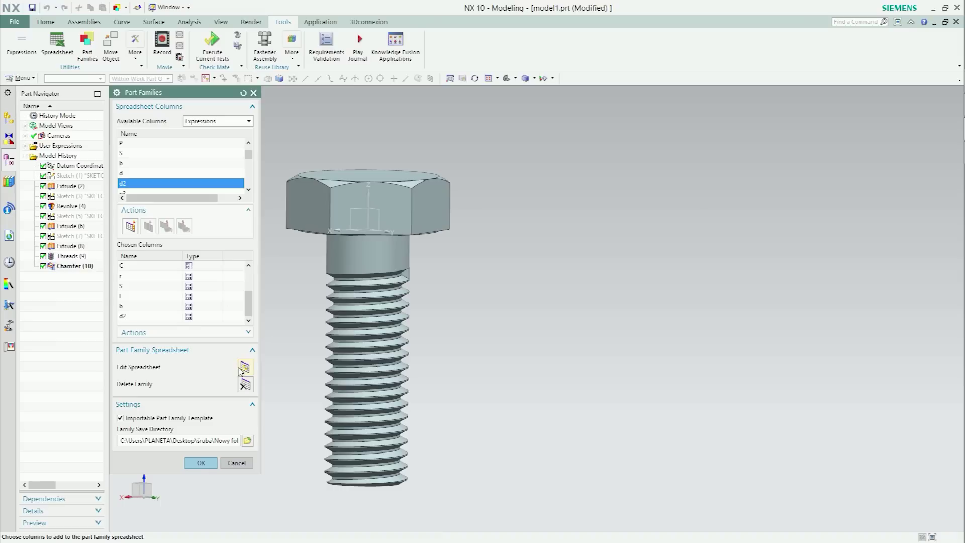
Step: Generate the bolt member part files from the Excel family table with PartFamily > Create Parts
{"action": "left_click", "coordinate": [240, 368]}
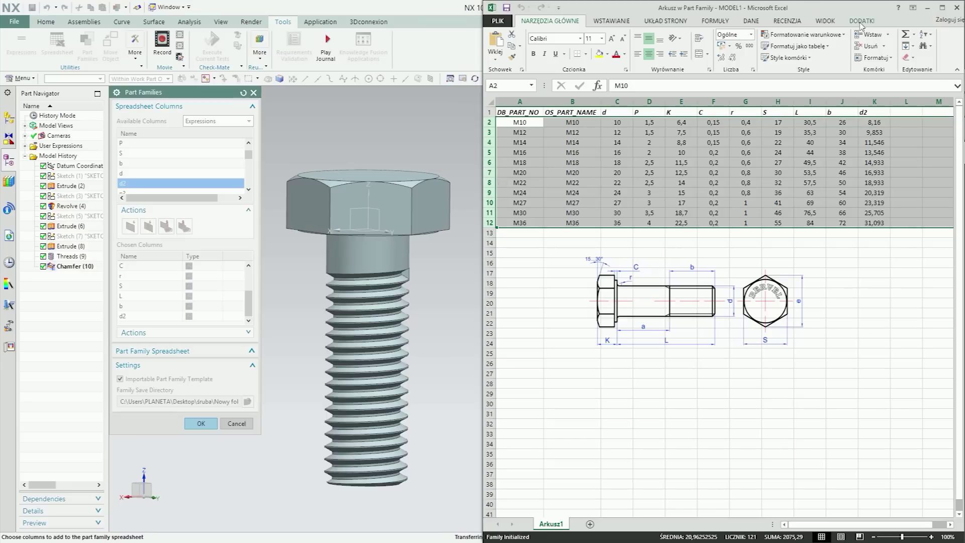
{"action": "left_click", "coordinate": [861, 22]}
{"action": "left_click", "coordinate": [523, 35]}
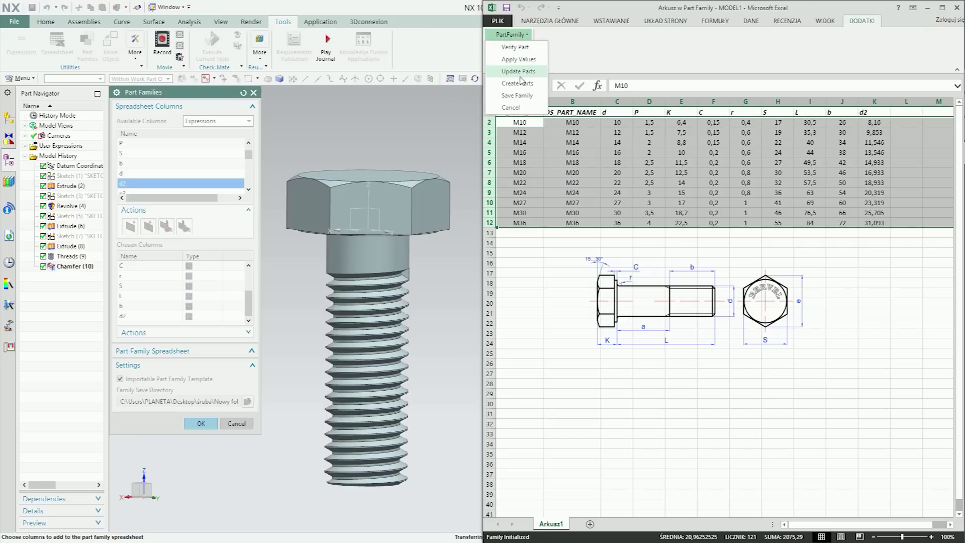
{"action": "left_click", "coordinate": [518, 83]}
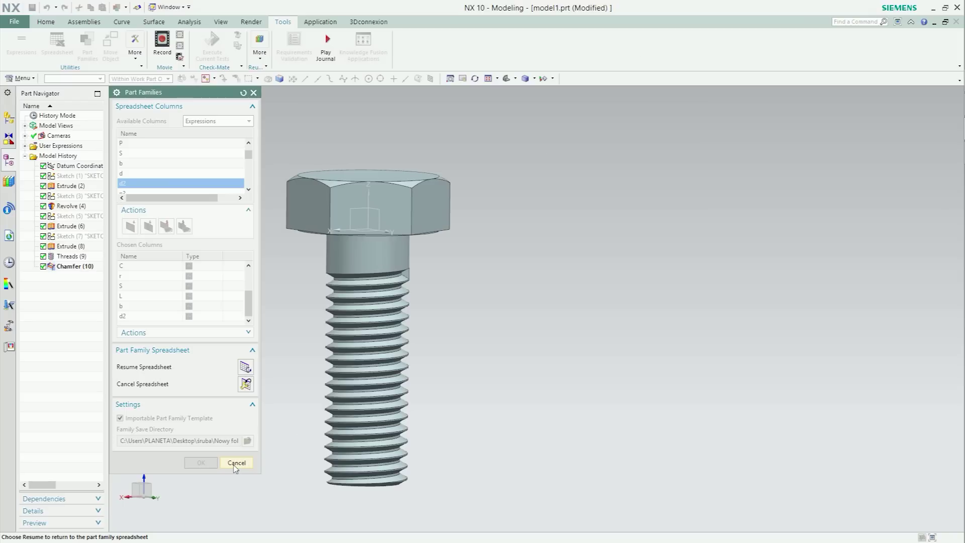
{"action": "left_click", "coordinate": [235, 466]}
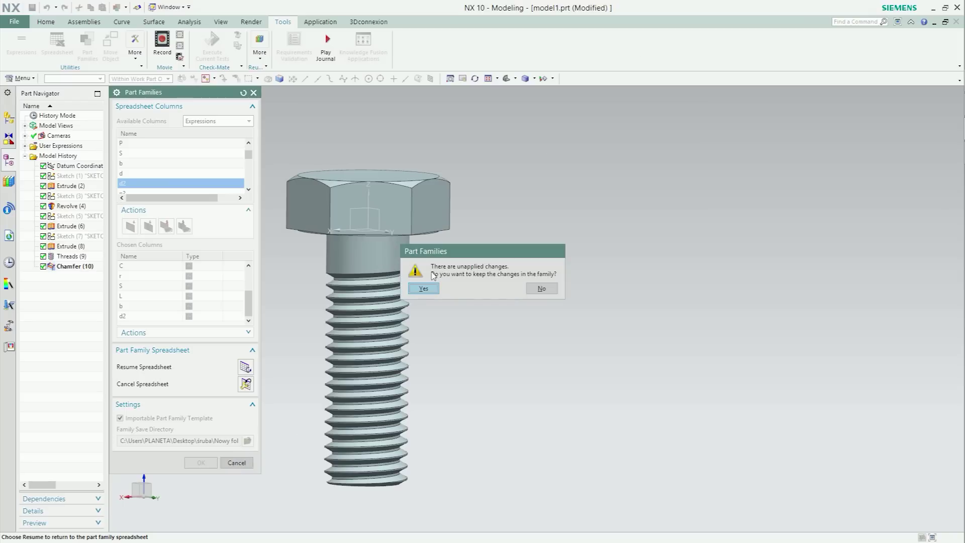
Step: Keep the part family changes when closing the Part Families setup, then start a new file
{"action": "left_click", "coordinate": [424, 288]}
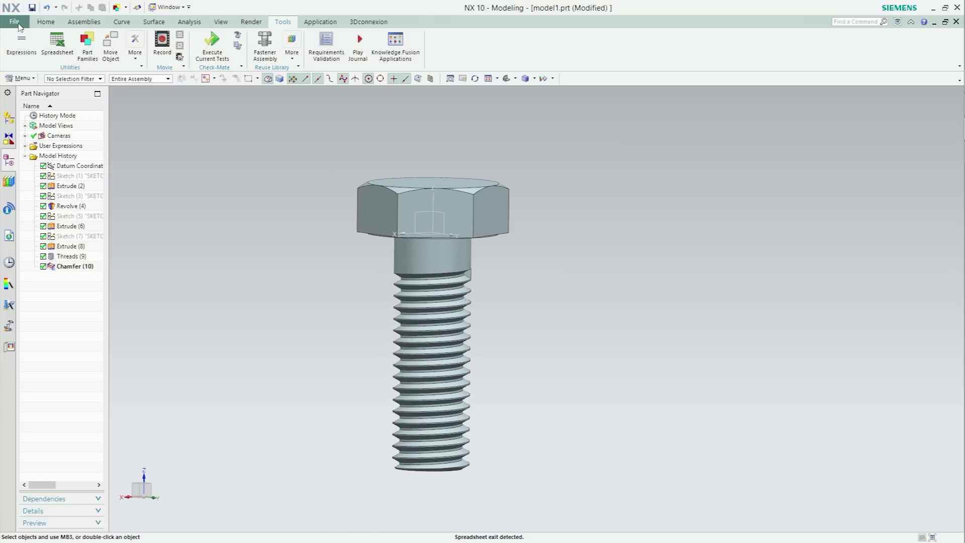
{"action": "left_click", "coordinate": [18, 26]}
{"action": "left_click", "coordinate": [25, 47]}
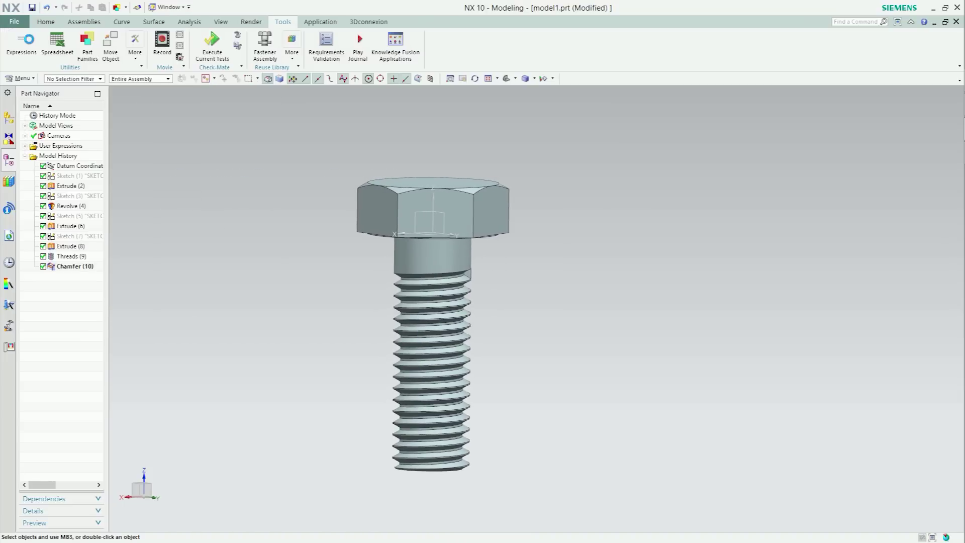
Step: Create a new assembly from the Assembly template and load the M10–M36 bolt part files
{"action": "left_click", "coordinate": [269, 213]}
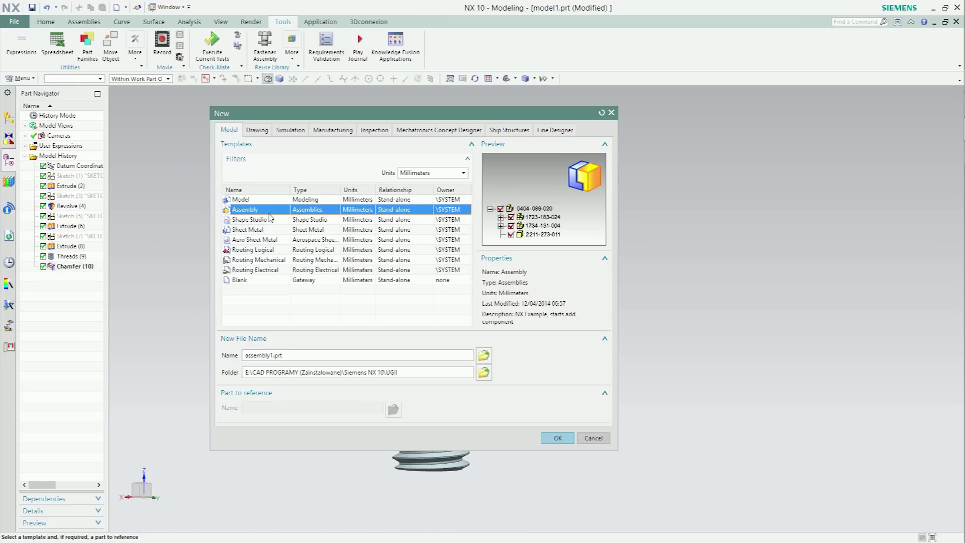
{"action": "left_click", "coordinate": [555, 438]}
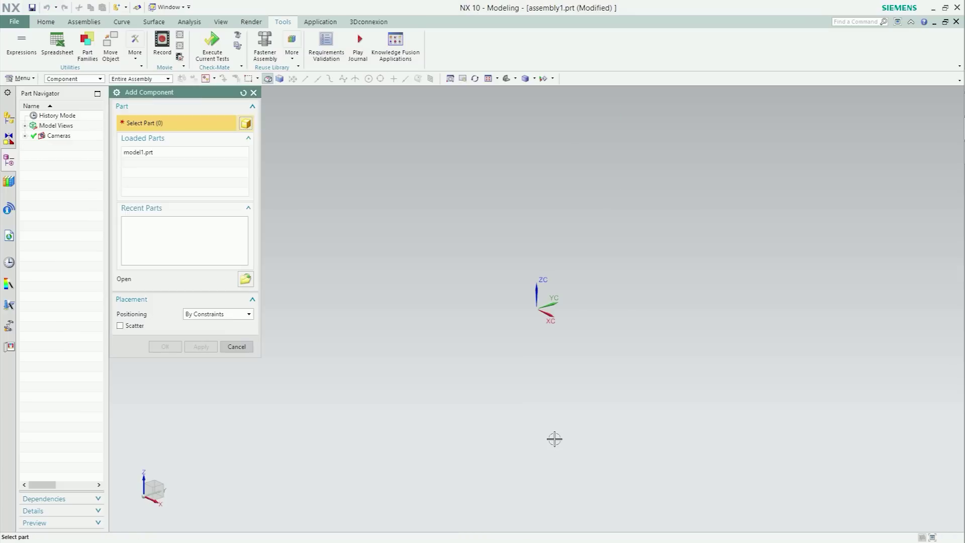
{"action": "left_click", "coordinate": [245, 280]}
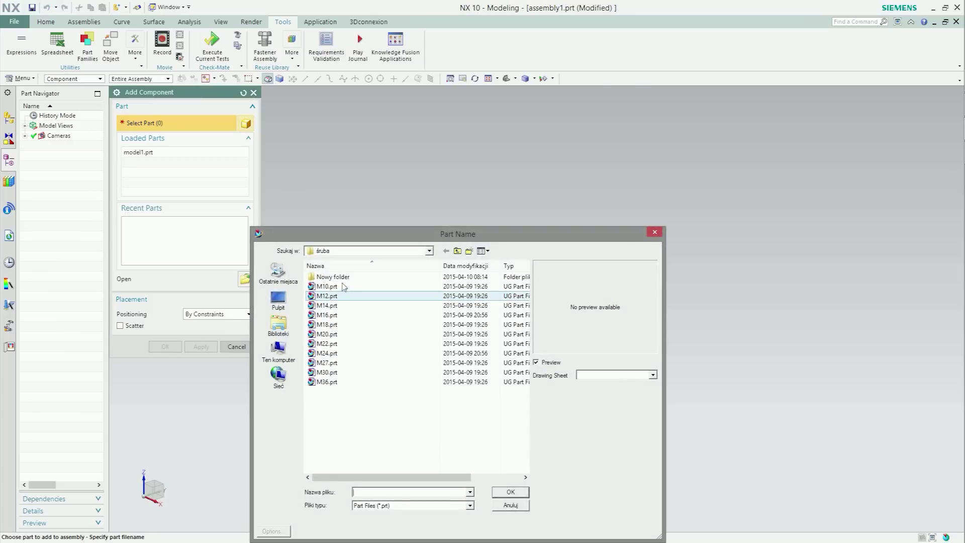
{"action": "double_click", "coordinate": [329, 276]}
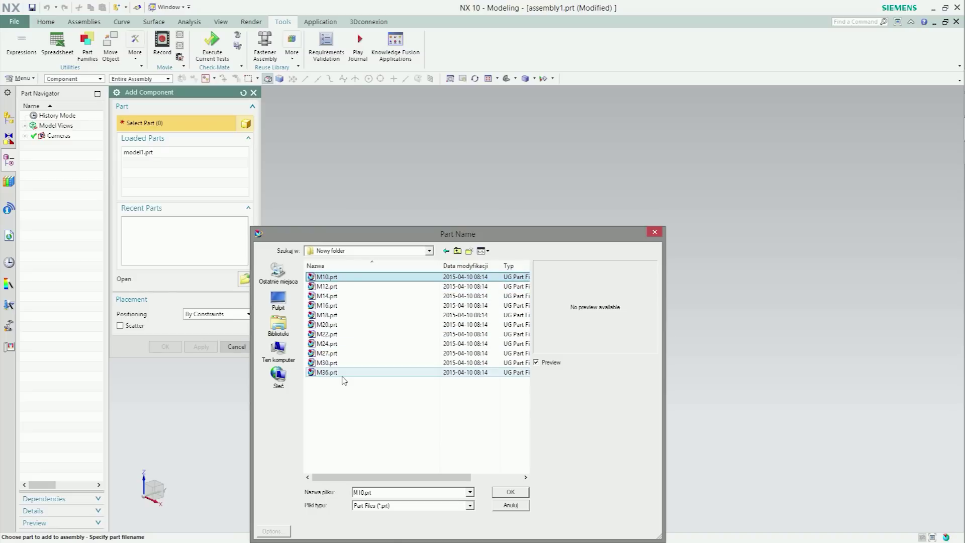
{"action": "left_click", "coordinate": [341, 378], "text": "shift"}
{"action": "left_click", "coordinate": [510, 492]}
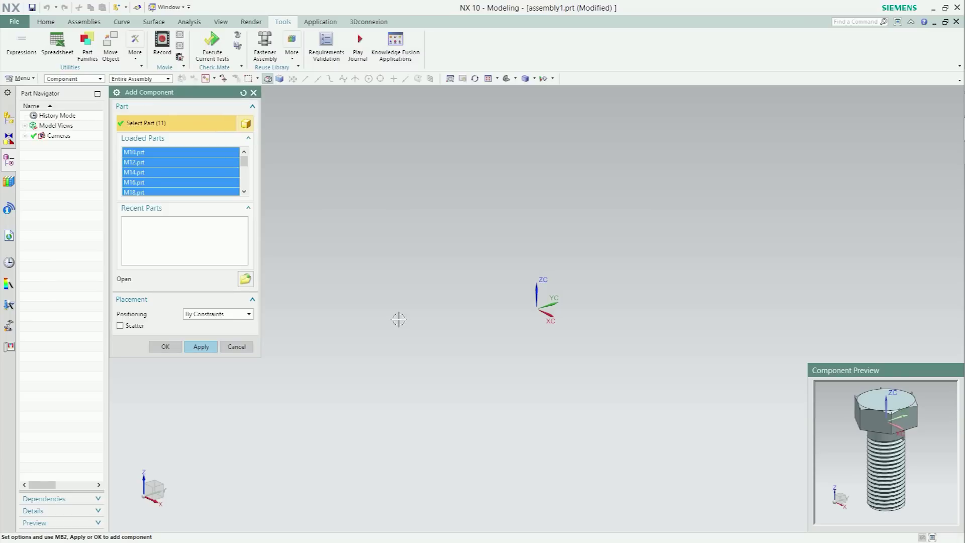
Step: Add the loaded bolts to the assembly at the origin and confirm the assembly constraints
{"action": "left_click", "coordinate": [211, 344]}
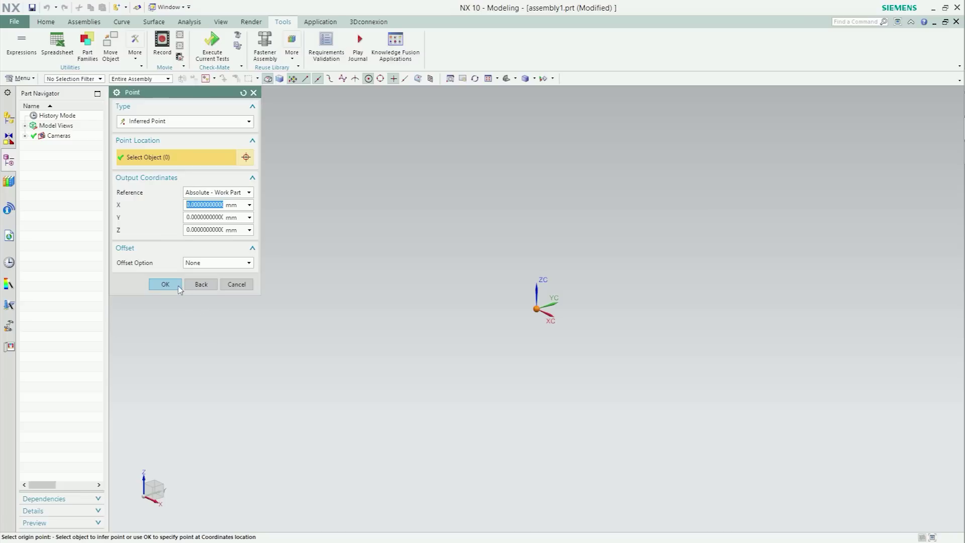
{"action": "left_click", "coordinate": [166, 285]}
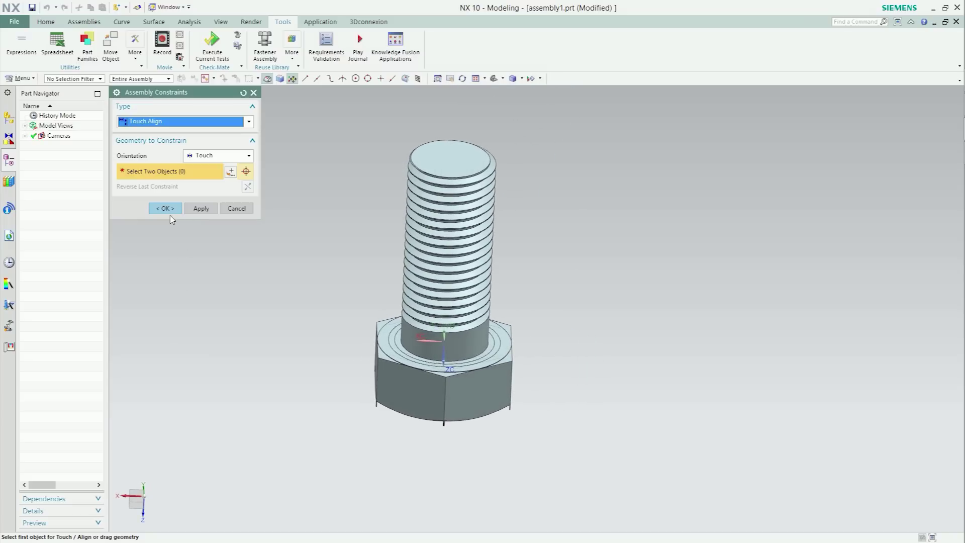
{"action": "left_click", "coordinate": [166, 209]}
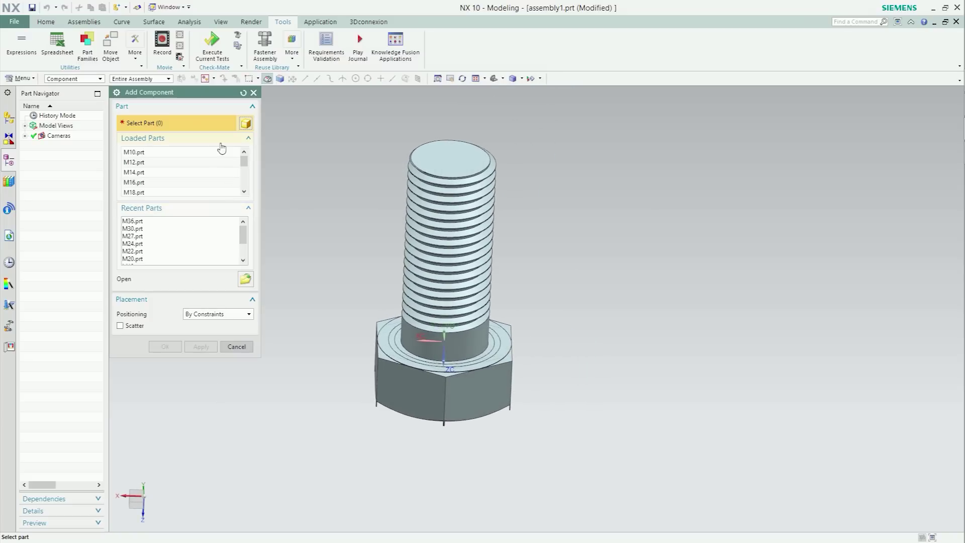
{"action": "key", "text": "Escape"}
{"action": "left_click", "coordinate": [78, 23]}
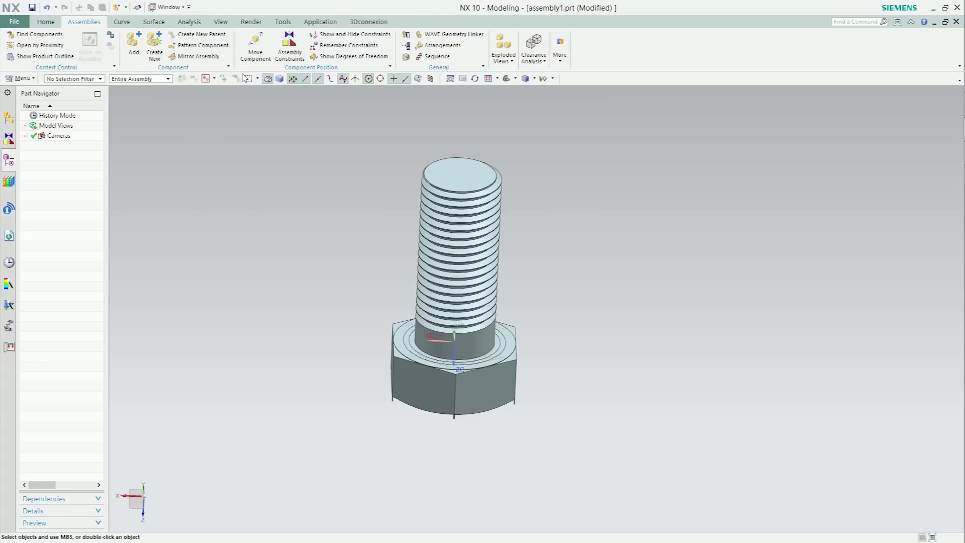
Step: Drag the M36 bolt out to the right along XC and apply the move
{"action": "left_click", "coordinate": [257, 52]}
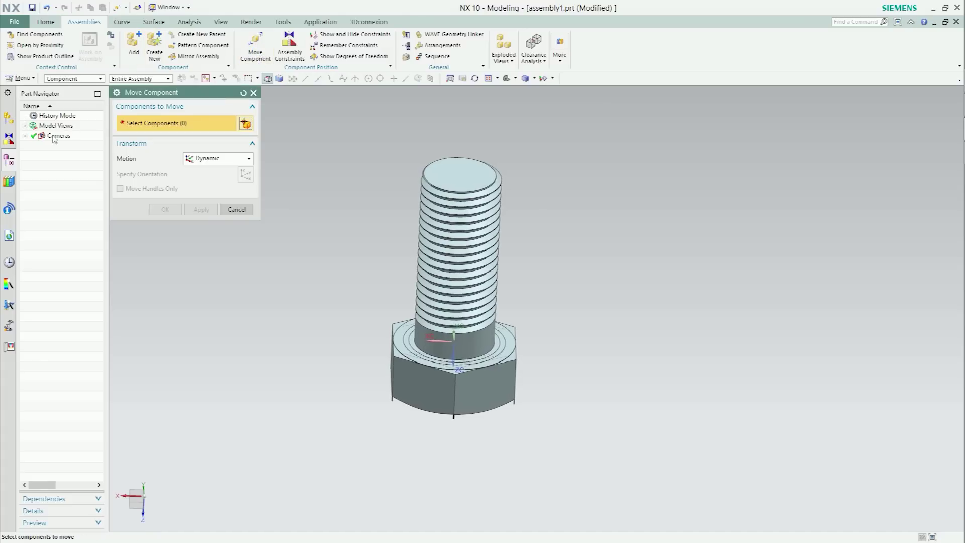
{"action": "left_click", "coordinate": [9, 117]}
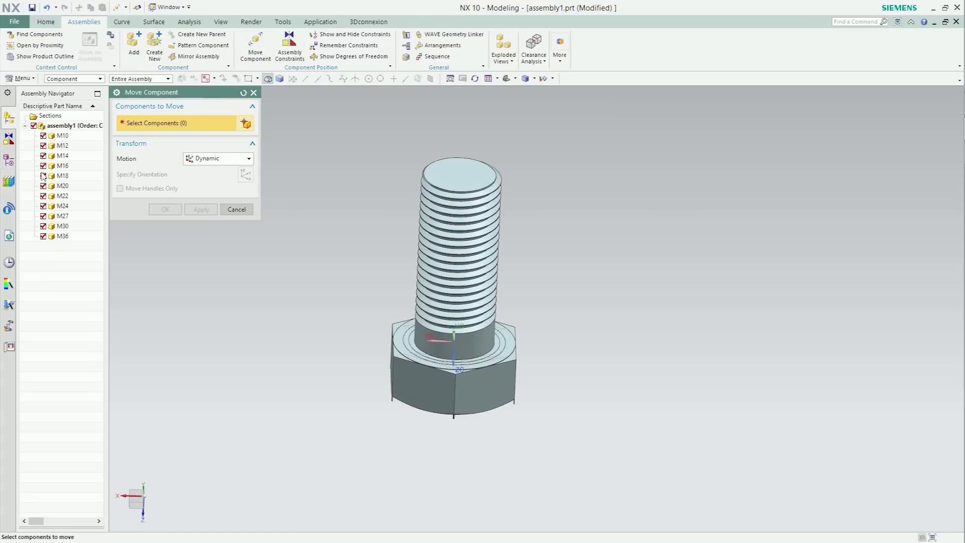
{"action": "left_click", "coordinate": [57, 236]}
{"action": "left_click", "coordinate": [146, 177]}
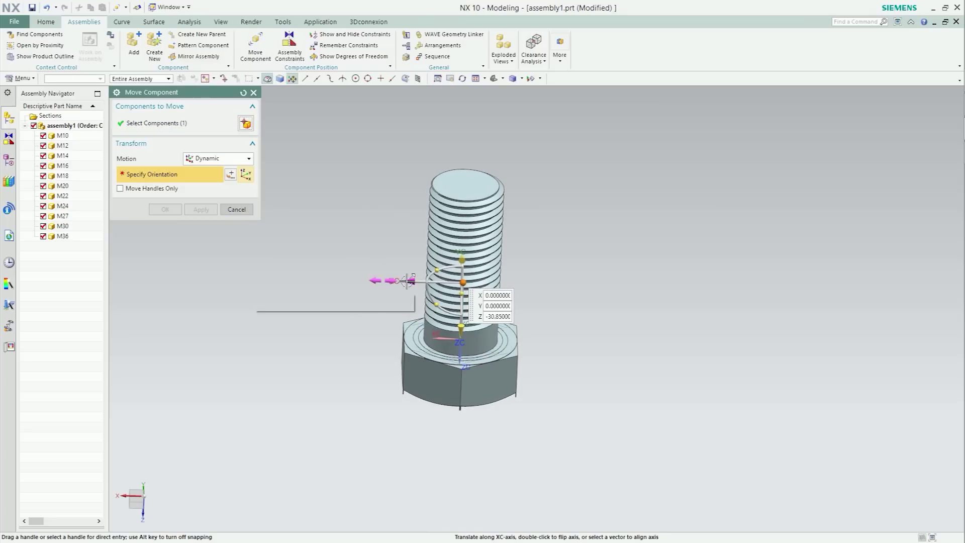
{"action": "left_click_drag", "start_coordinate": [407, 282], "coordinate": [709, 278]}
{"action": "left_click_drag", "start_coordinate": [533, 293], "coordinate": [749, 276]}
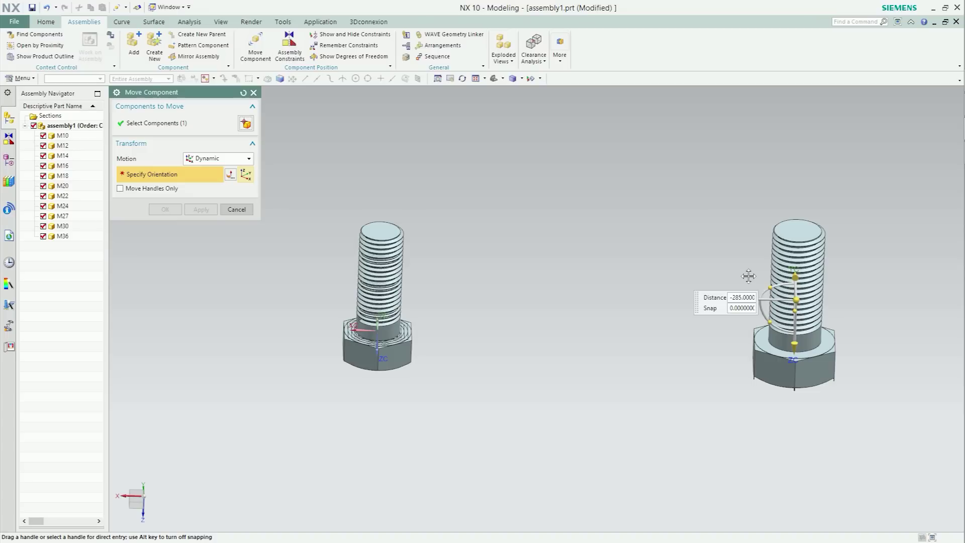
{"action": "left_click_drag", "start_coordinate": [748, 276], "coordinate": [749, 276]}
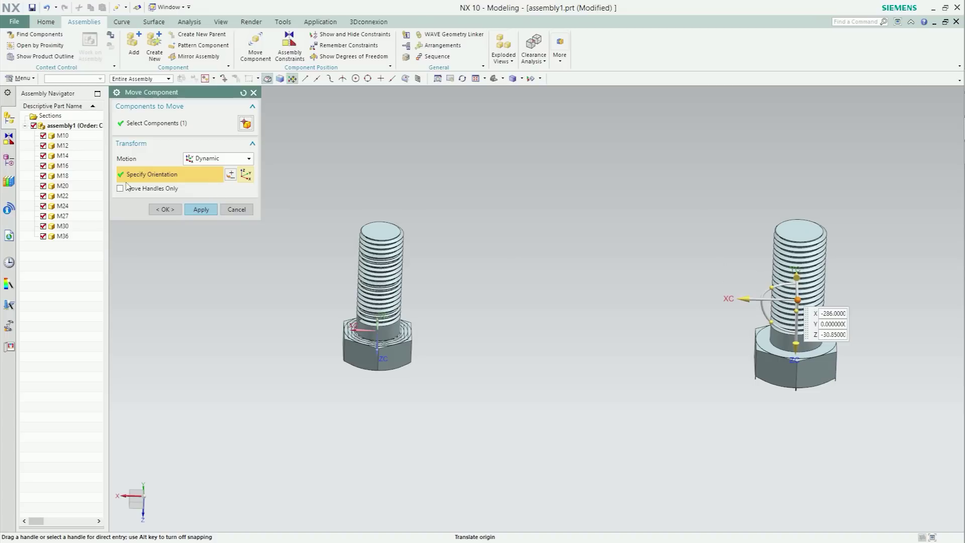
{"action": "left_click", "coordinate": [201, 209]}
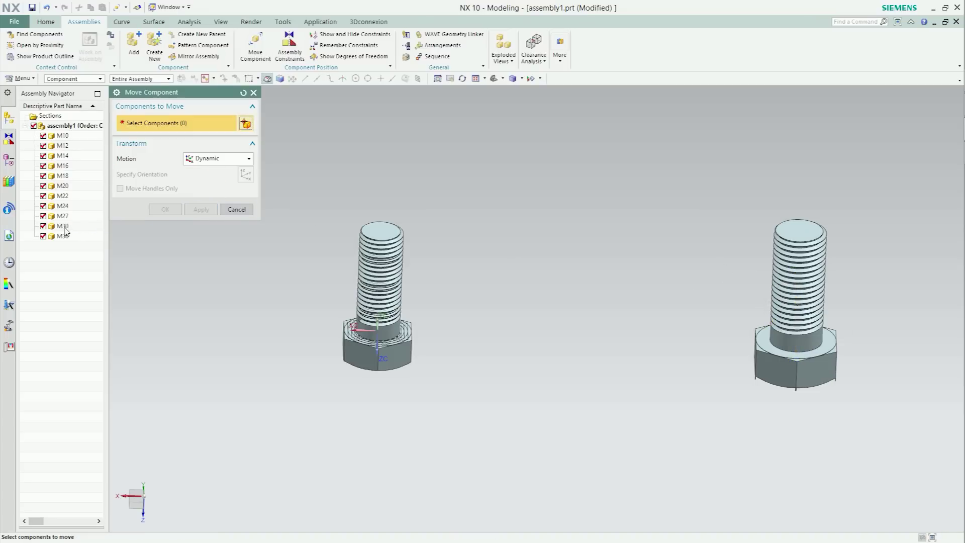
Step: Move the M30 and M27 bolts along XC into the row beside M36
{"action": "left_click", "coordinate": [63, 226]}
{"action": "left_click", "coordinate": [142, 175]}
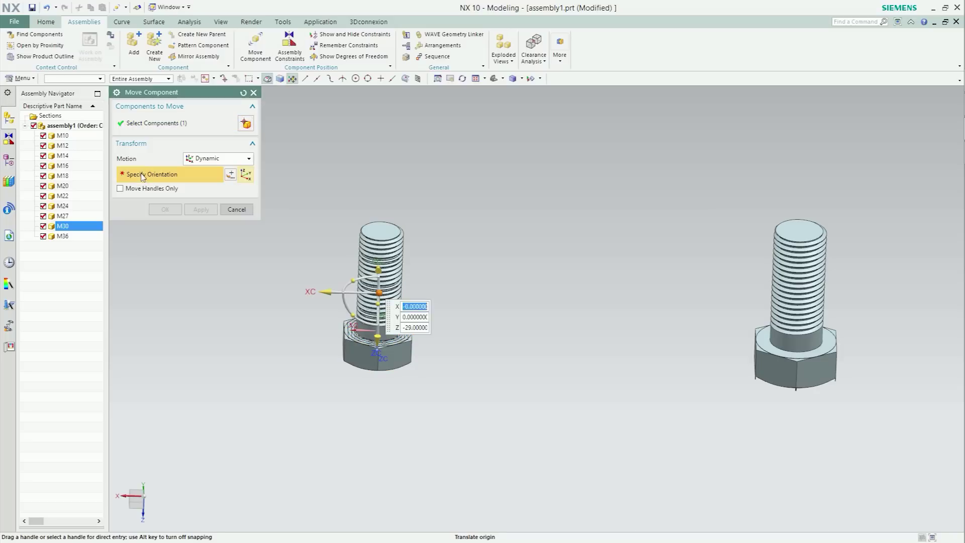
{"action": "left_click_drag", "start_coordinate": [358, 295], "coordinate": [671, 294]}
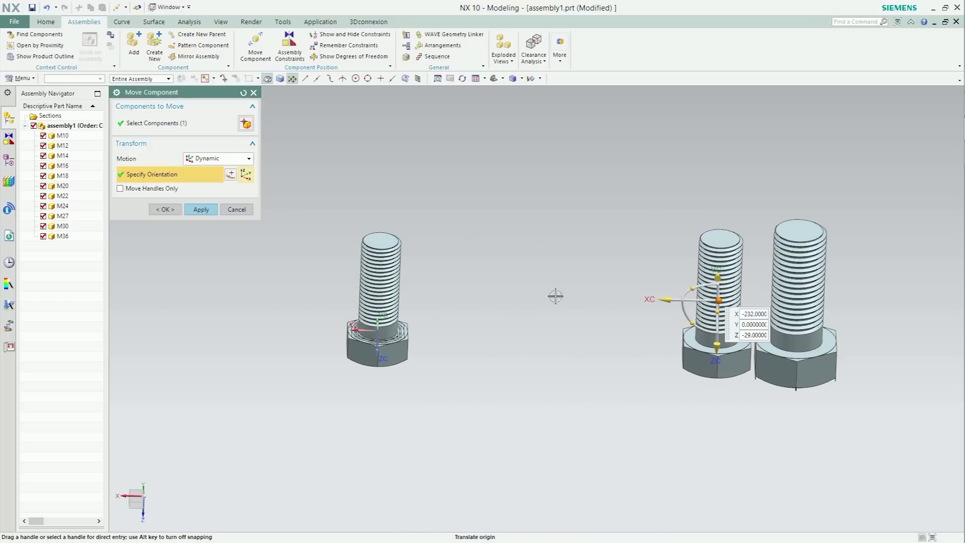
{"action": "left_click", "coordinate": [200, 209]}
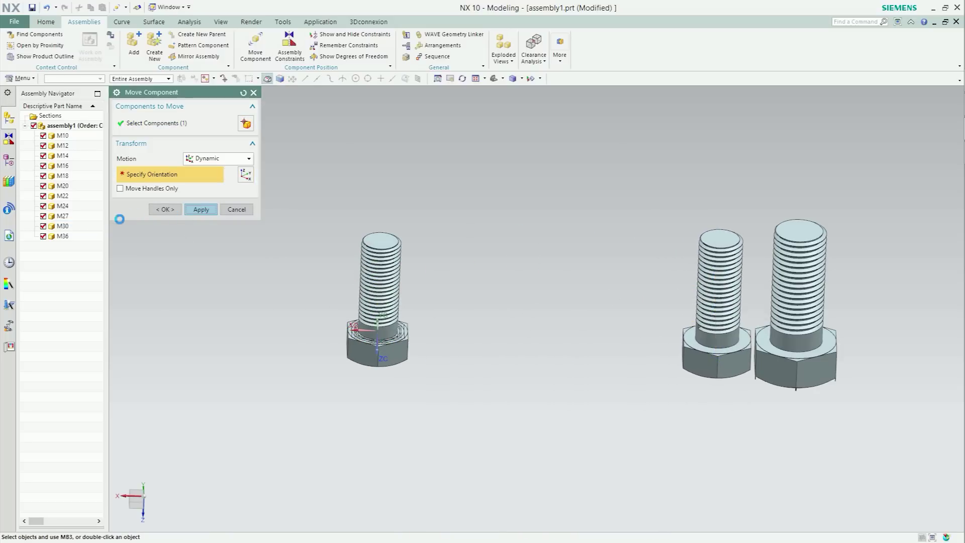
{"action": "left_click", "coordinate": [66, 216]}
{"action": "left_click", "coordinate": [146, 174]}
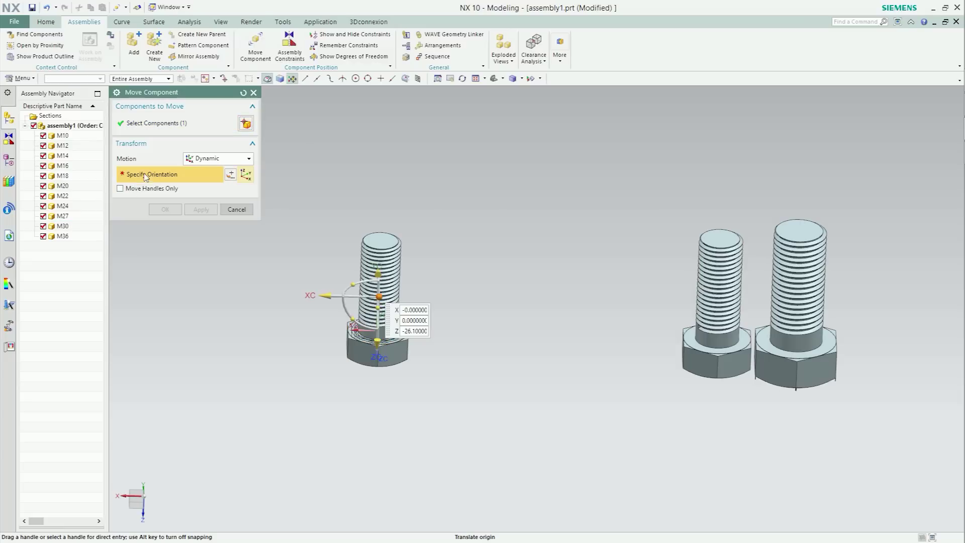
{"action": "left_click_drag", "start_coordinate": [346, 301], "coordinate": [593, 302]}
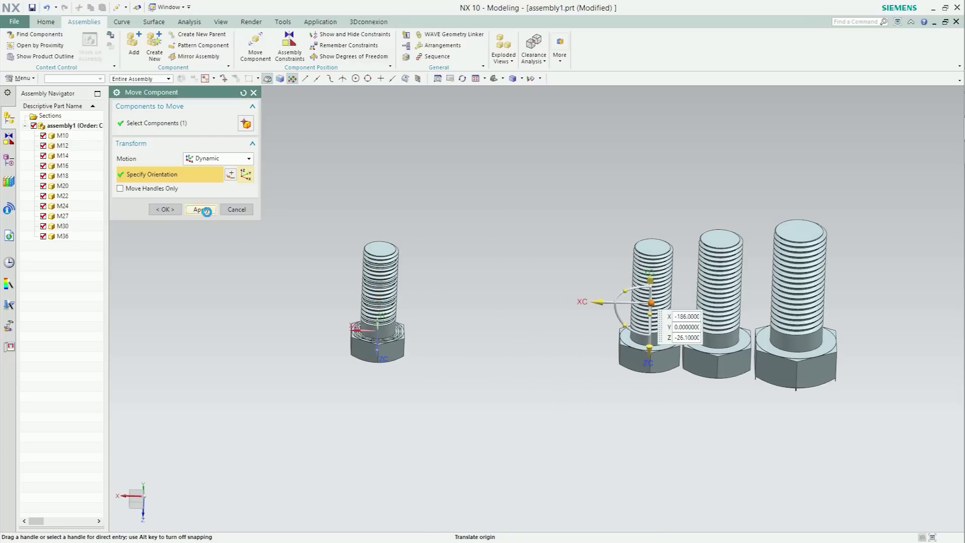
{"action": "left_click", "coordinate": [200, 209]}
{"action": "left_click", "coordinate": [61, 206]}
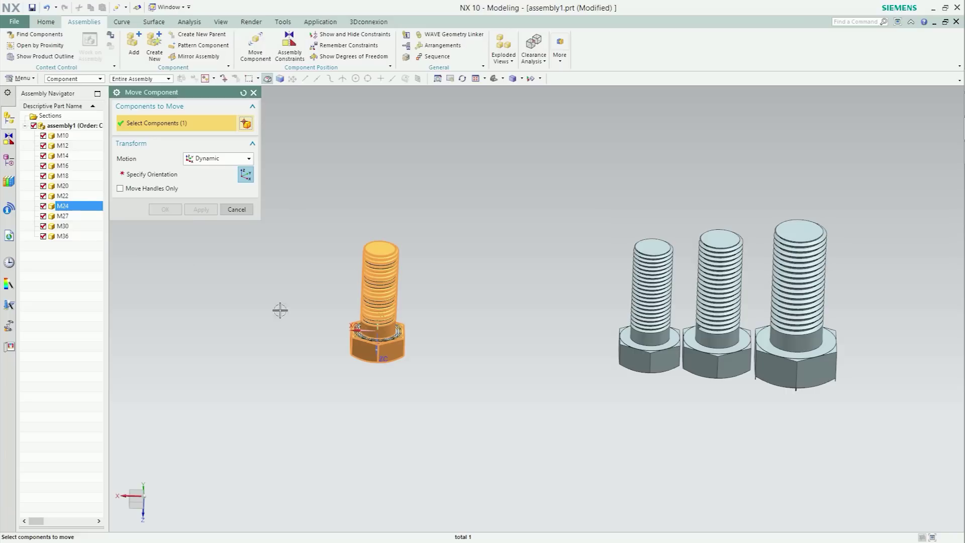
Step: Move the M24 bolt into the row, then the M22 bolt with an exact -105 XC distance
{"action": "left_click", "coordinate": [178, 179]}
{"action": "left_click_drag", "start_coordinate": [342, 301], "coordinate": [541, 300]}
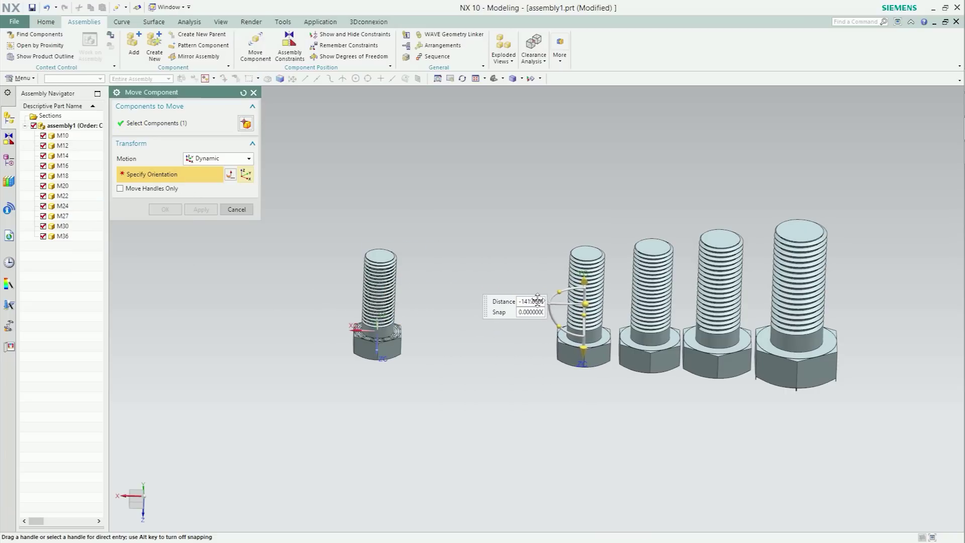
{"action": "left_click", "coordinate": [199, 209]}
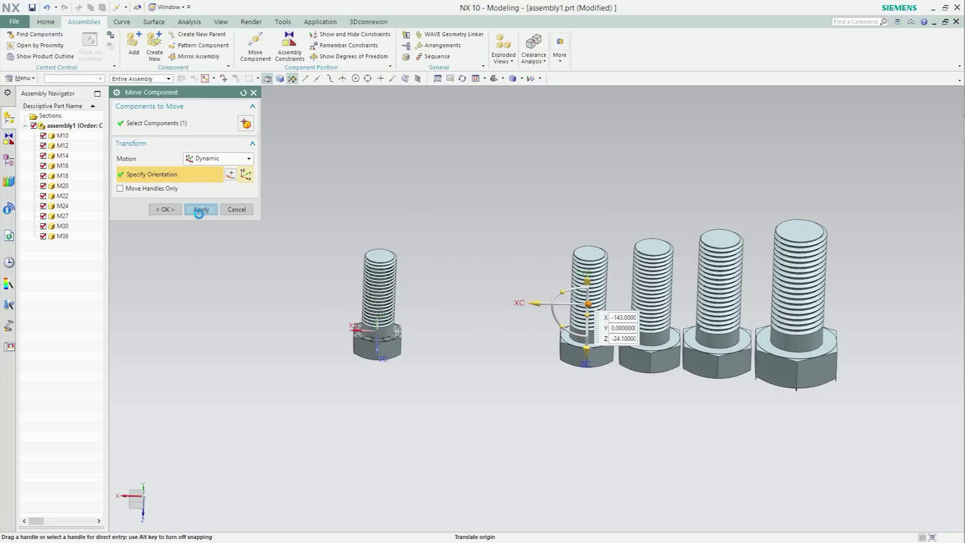
{"action": "left_click", "coordinate": [62, 196]}
{"action": "left_click", "coordinate": [148, 176]}
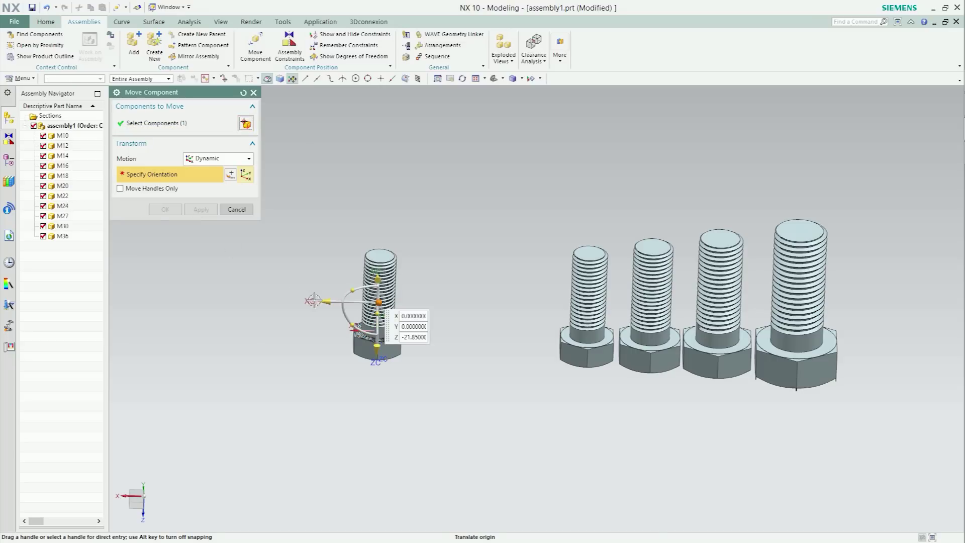
{"action": "left_click_drag", "start_coordinate": [313, 300], "coordinate": [481, 304]}
{"action": "double_click", "coordinate": [475, 304]}
{"action": "type", "text": "-105"}
{"action": "key", "text": "Return"}
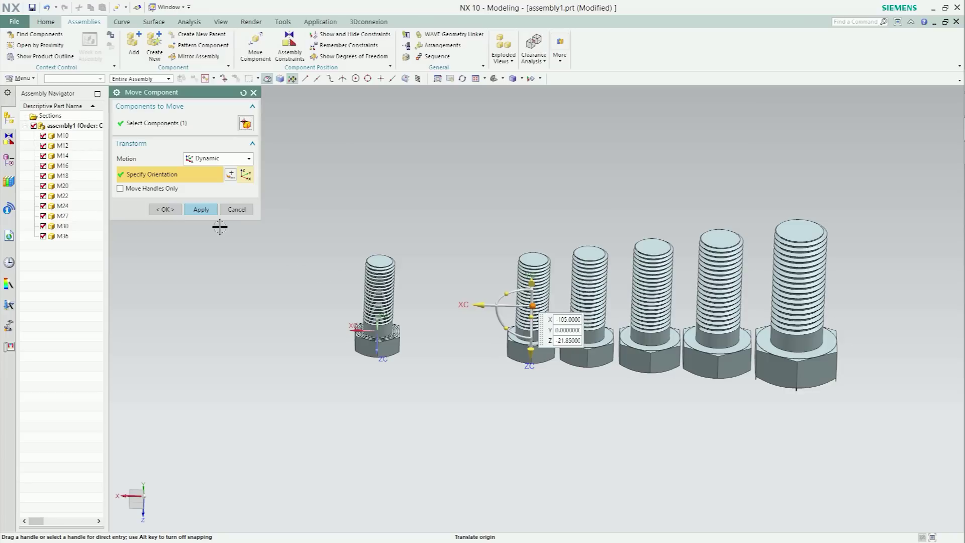
{"action": "left_click", "coordinate": [201, 210]}
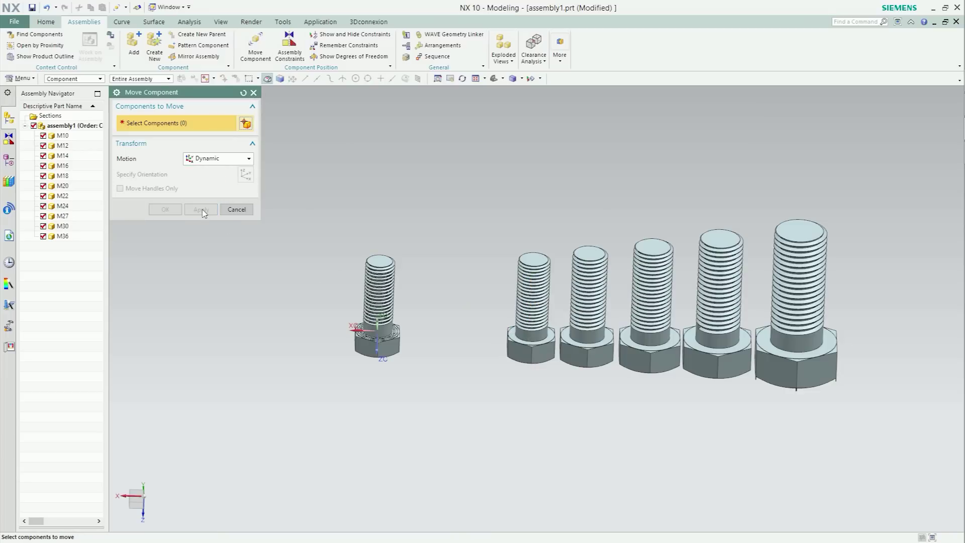
Step: Slide the M20 and M18 bolts along XC into the size-ordered row
{"action": "left_click", "coordinate": [65, 186]}
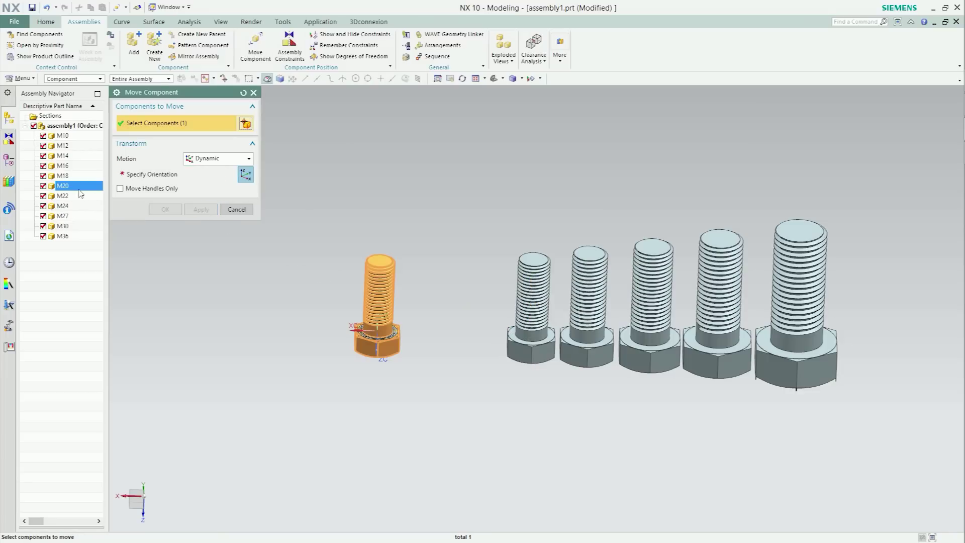
{"action": "left_click_drag", "start_coordinate": [331, 306], "coordinate": [435, 304]}
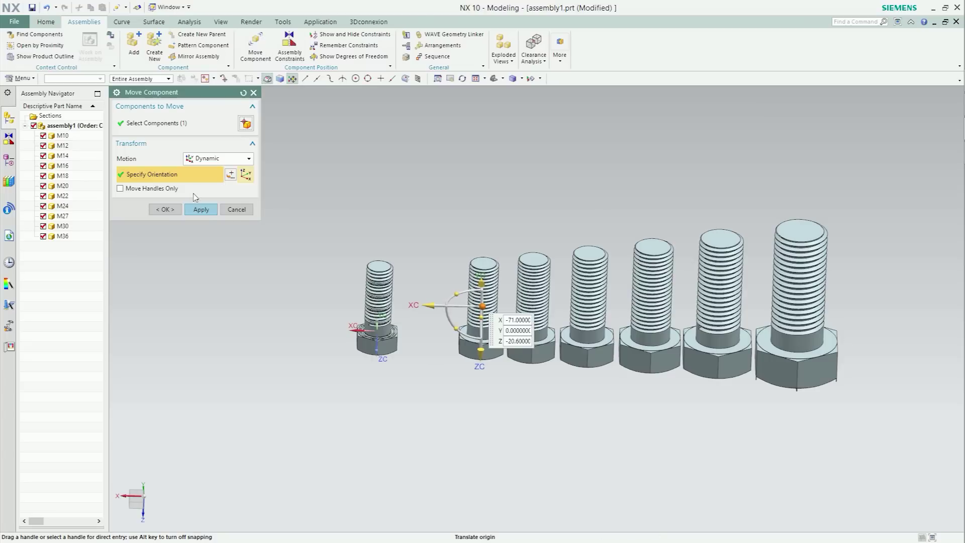
{"action": "left_click", "coordinate": [201, 208]}
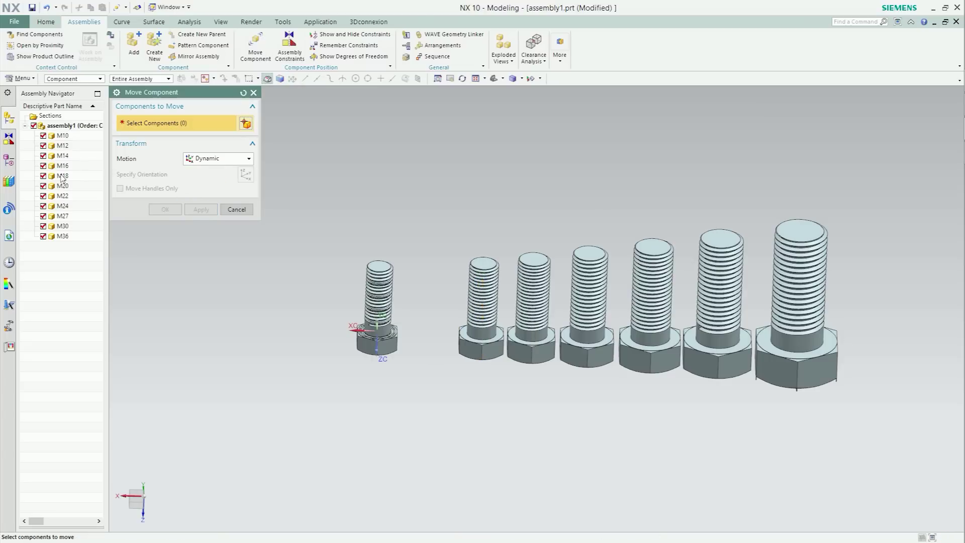
{"action": "left_click", "coordinate": [81, 174]}
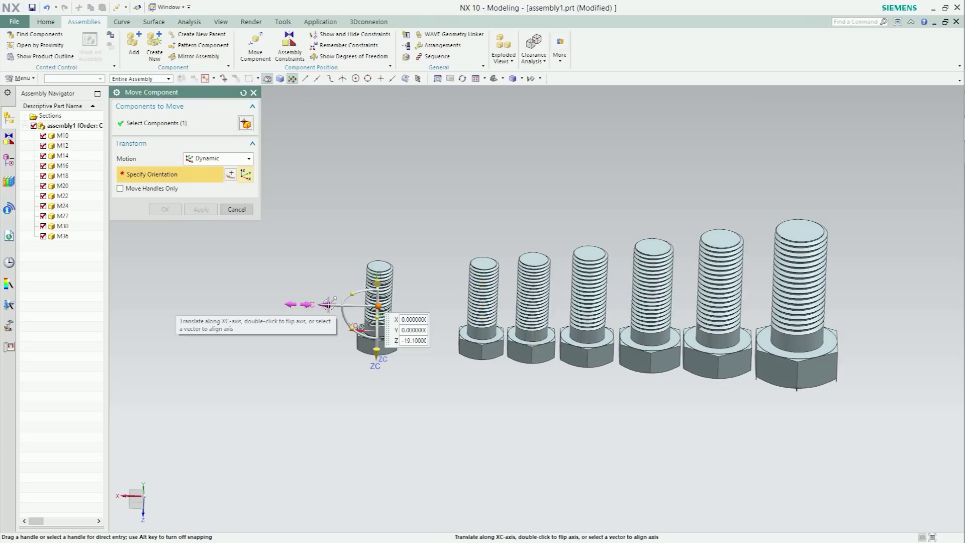
{"action": "left_click_drag", "start_coordinate": [353, 327], "coordinate": [388, 304]}
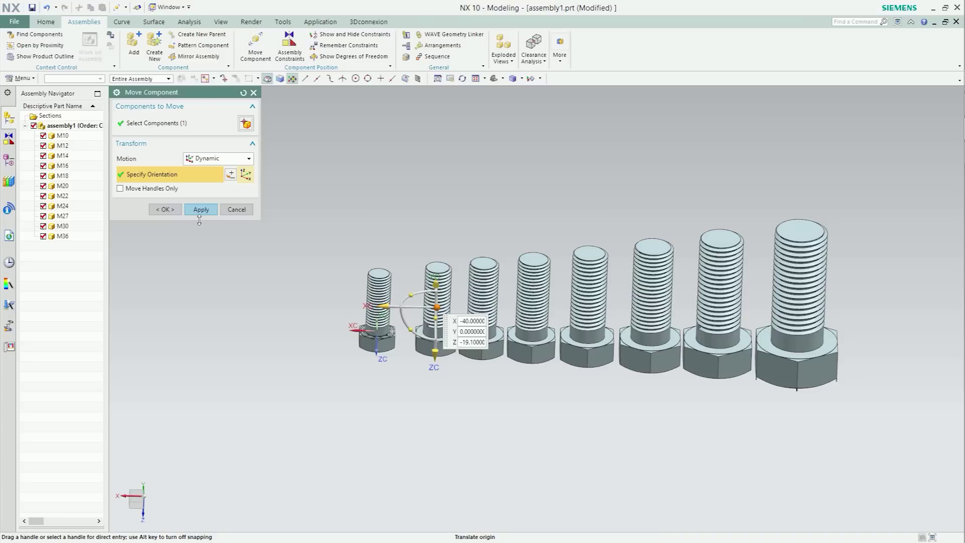
{"action": "left_click", "coordinate": [201, 210]}
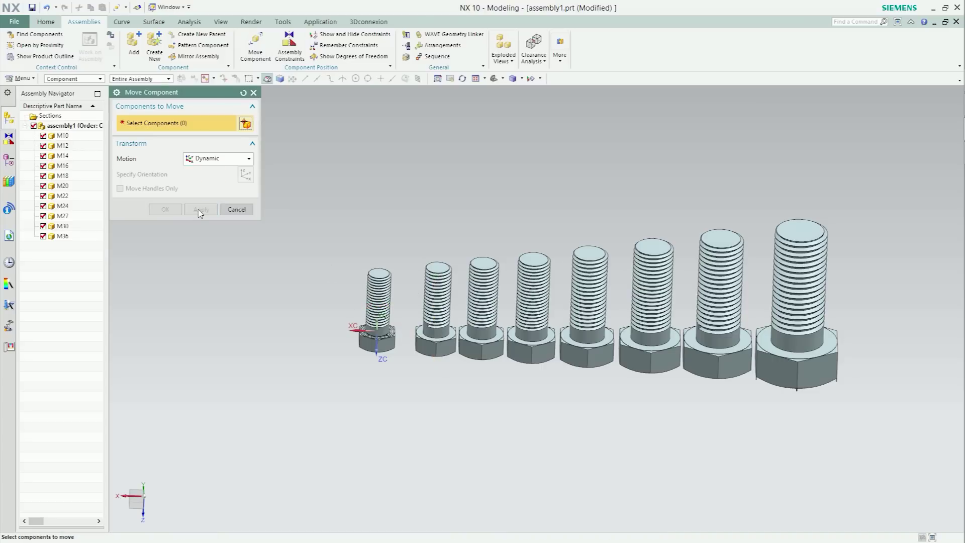
{"action": "left_click", "coordinate": [67, 166]}
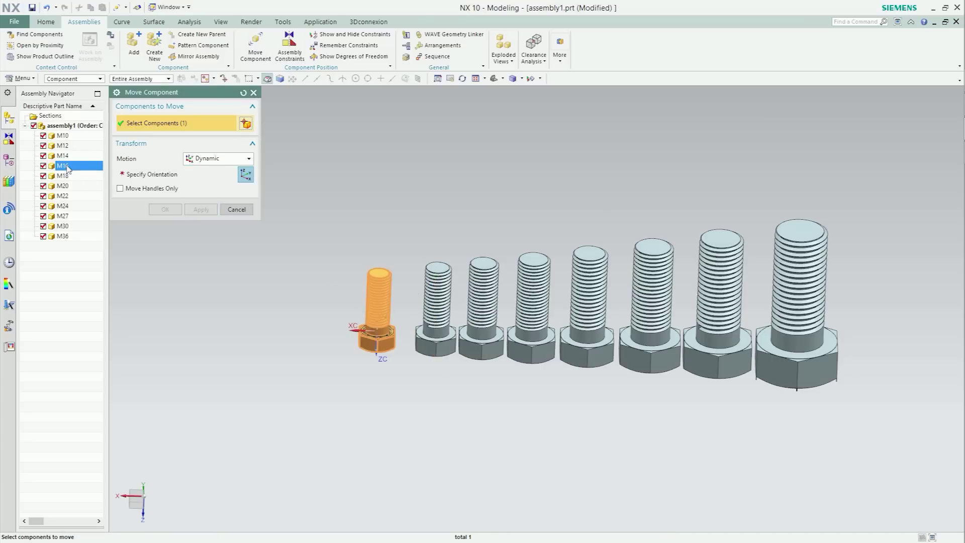
Step: Nudge the M16 bolt into the row and place the M14 bolt left of it
{"action": "left_click", "coordinate": [130, 179]}
{"action": "left_click_drag", "start_coordinate": [322, 306], "coordinate": [346, 306]}
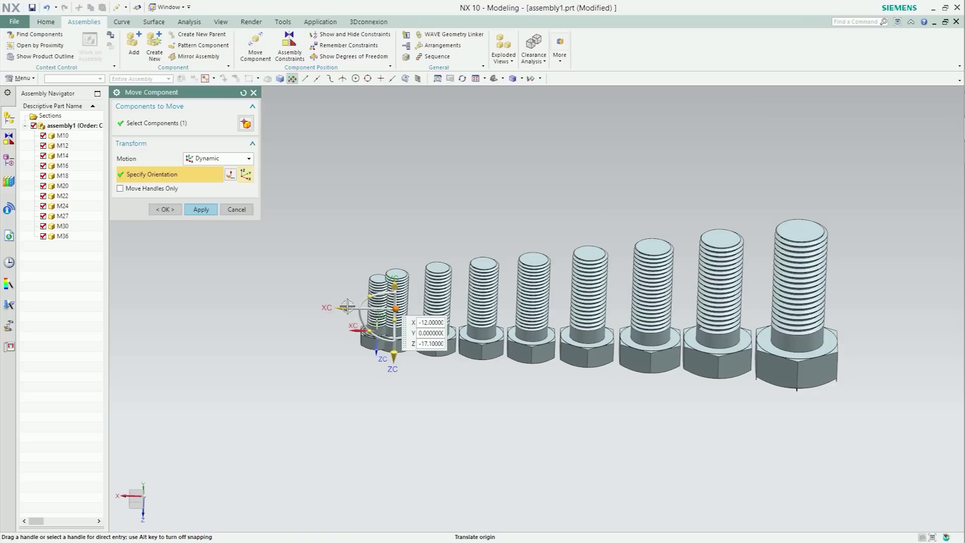
{"action": "left_click", "coordinate": [198, 210]}
{"action": "left_click", "coordinate": [67, 167]}
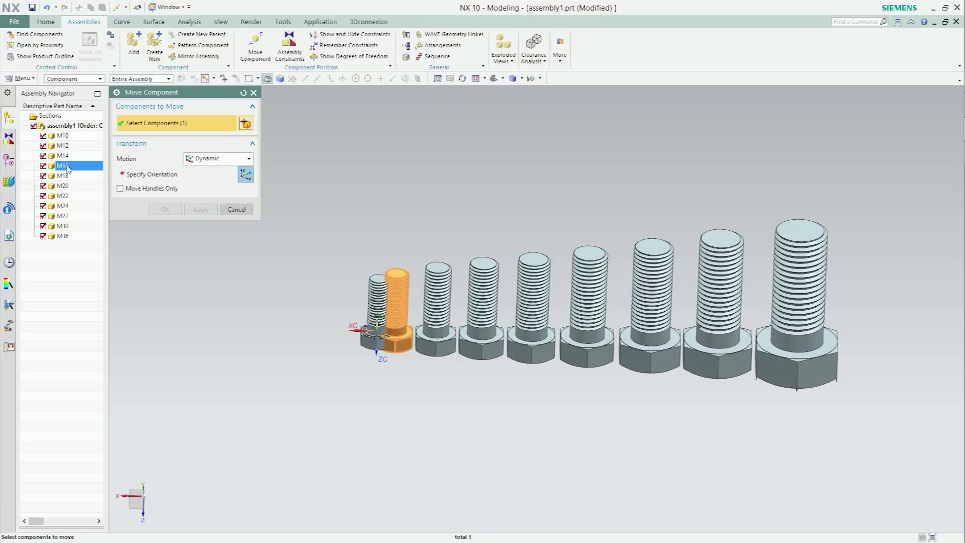
{"action": "left_click", "coordinate": [63, 155]}
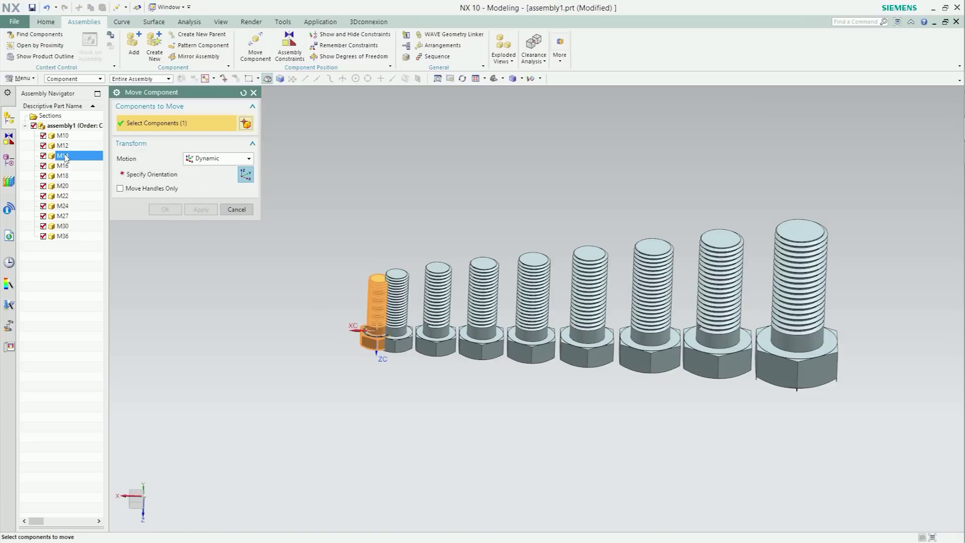
{"action": "left_click", "coordinate": [164, 175]}
{"action": "left_click_drag", "start_coordinate": [322, 309], "coordinate": [306, 307]}
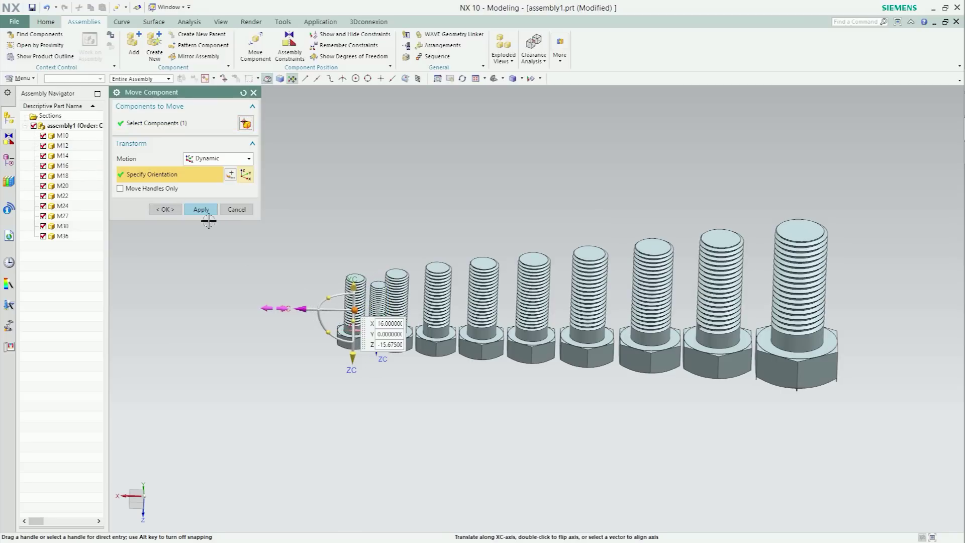
{"action": "left_click", "coordinate": [200, 210]}
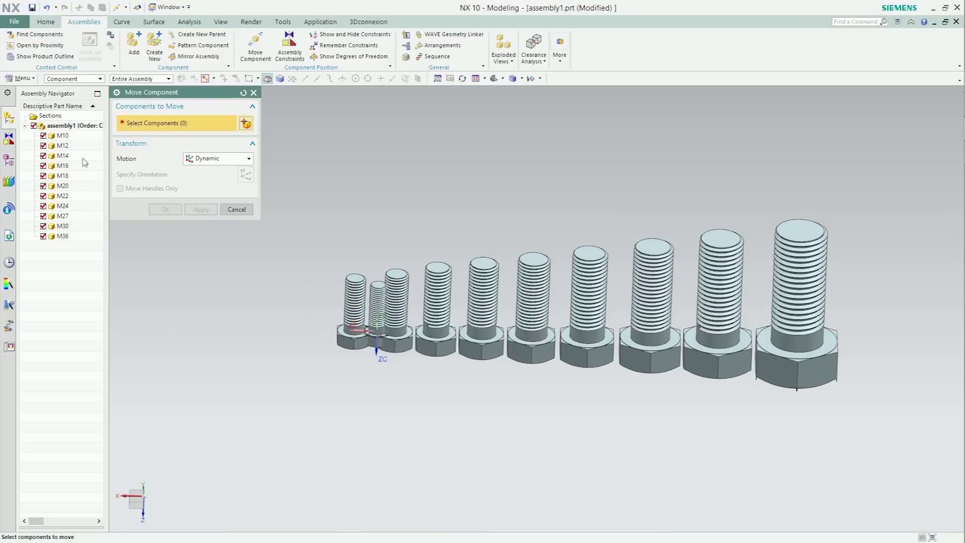
Step: Place the M12 and M10 bolts at the small end of the row and close Move Component
{"action": "left_click", "coordinate": [64, 156]}
{"action": "left_click", "coordinate": [64, 146]}
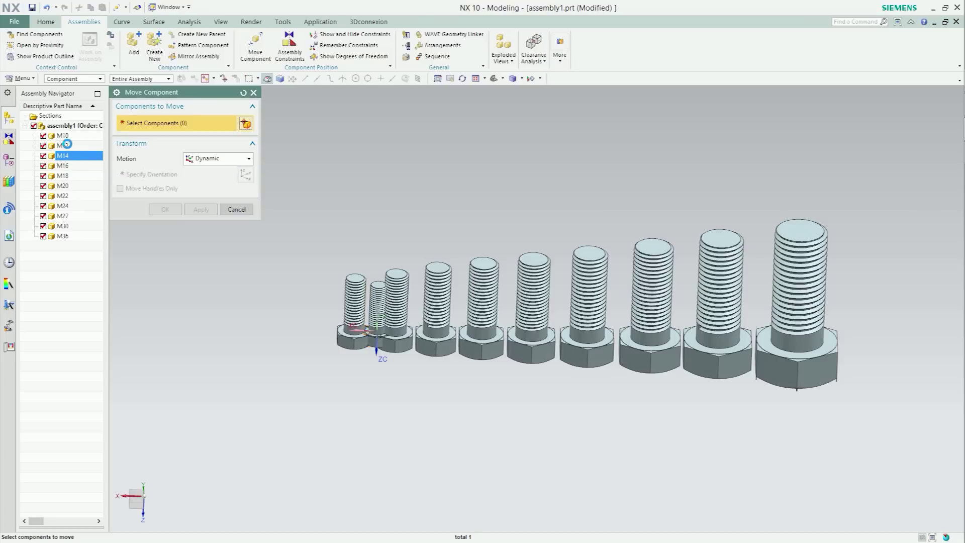
{"action": "left_click", "coordinate": [160, 175]}
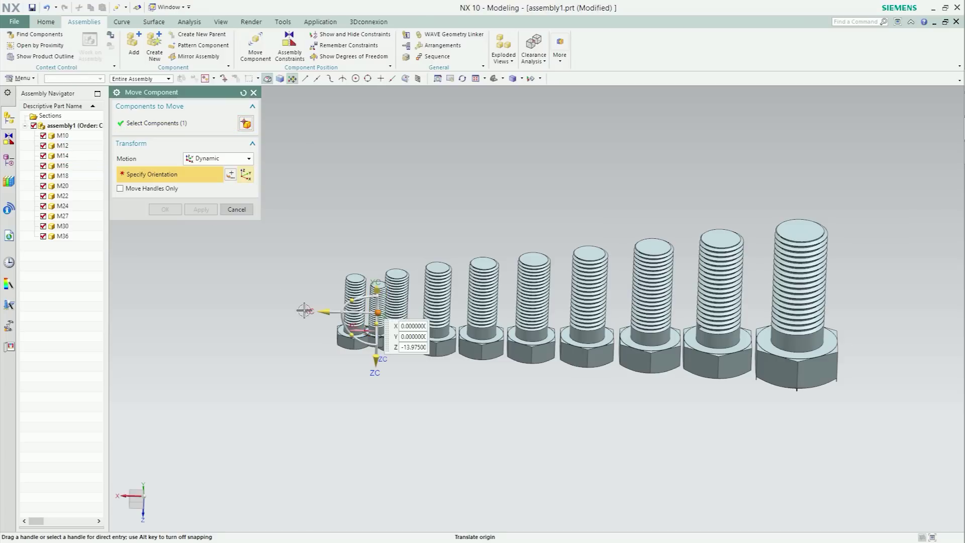
{"action": "left_click_drag", "start_coordinate": [311, 311], "coordinate": [266, 308]}
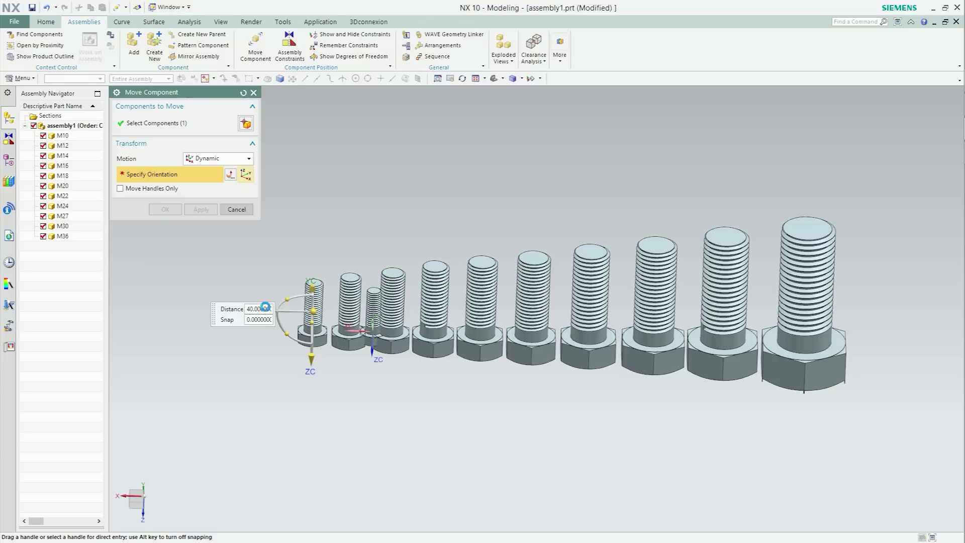
{"action": "left_click", "coordinate": [201, 209]}
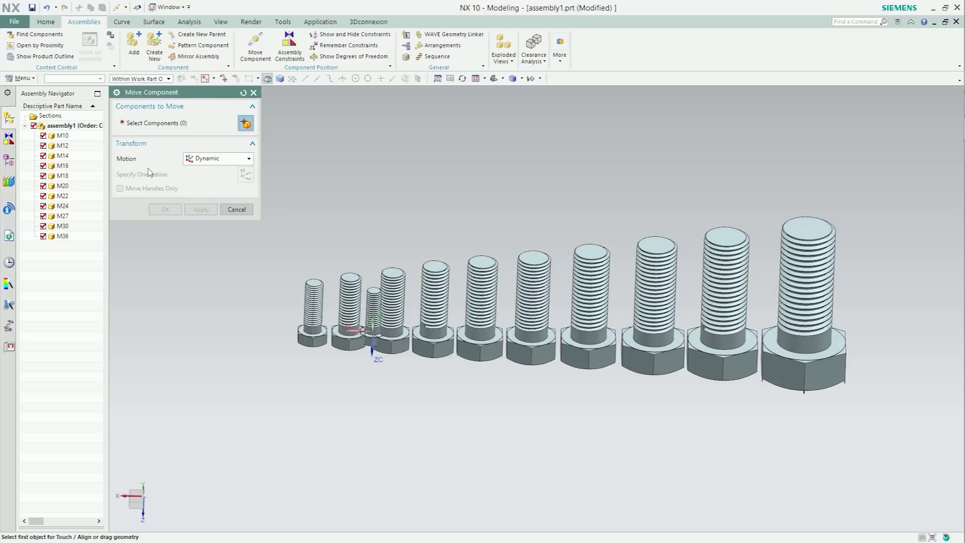
{"action": "left_click", "coordinate": [75, 136]}
{"action": "left_click", "coordinate": [173, 174]}
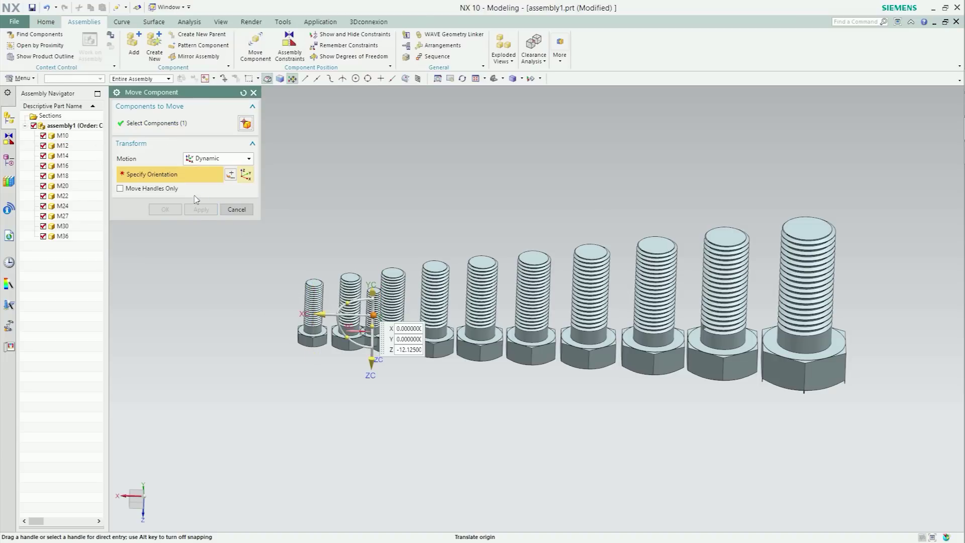
{"action": "mouse_move", "coordinate": [334, 331]}
{"action": "left_mouse_down"}
{"action": "mouse_move", "coordinate": [301, 307]}
{"action": "mouse_move", "coordinate": [229, 308]}
{"action": "left_mouse_up"}
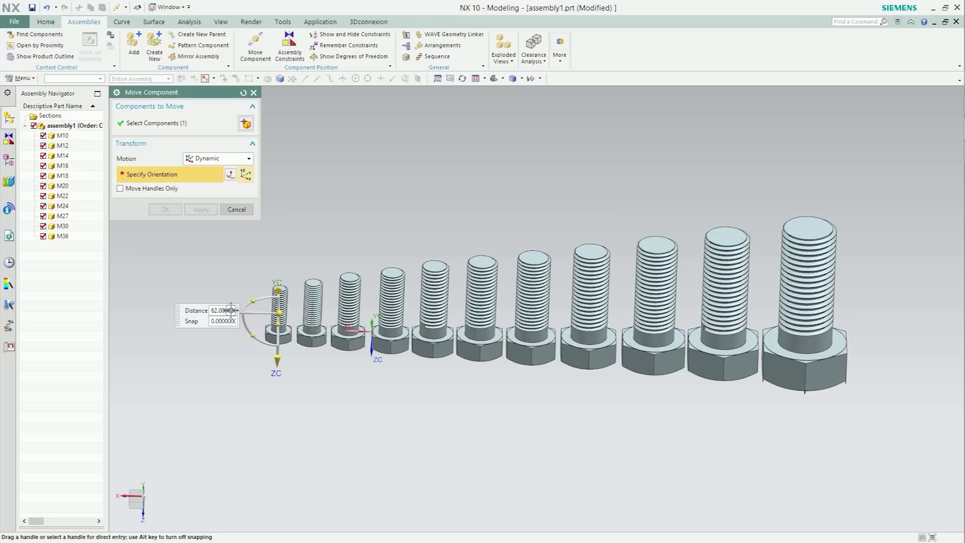
{"action": "left_click", "coordinate": [211, 208]}
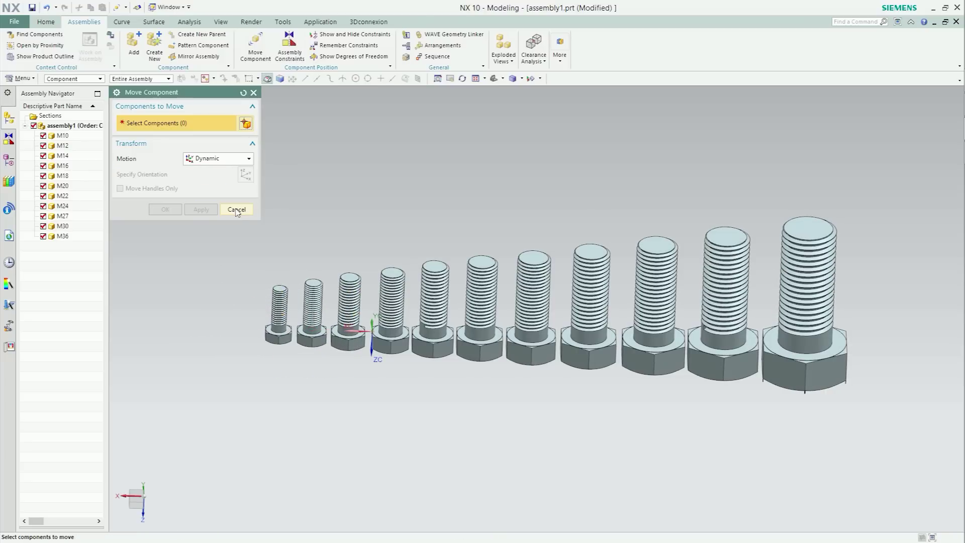
{"action": "left_click", "coordinate": [236, 209]}
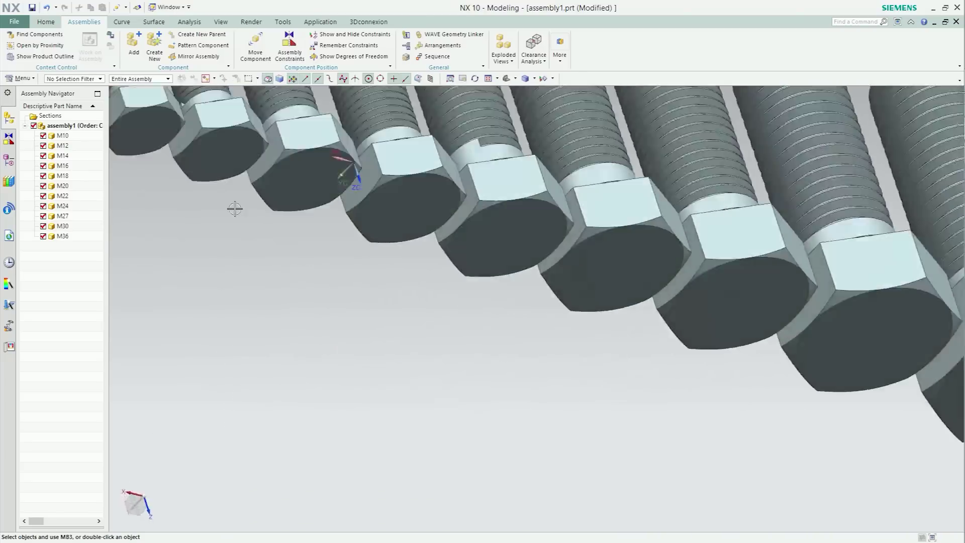